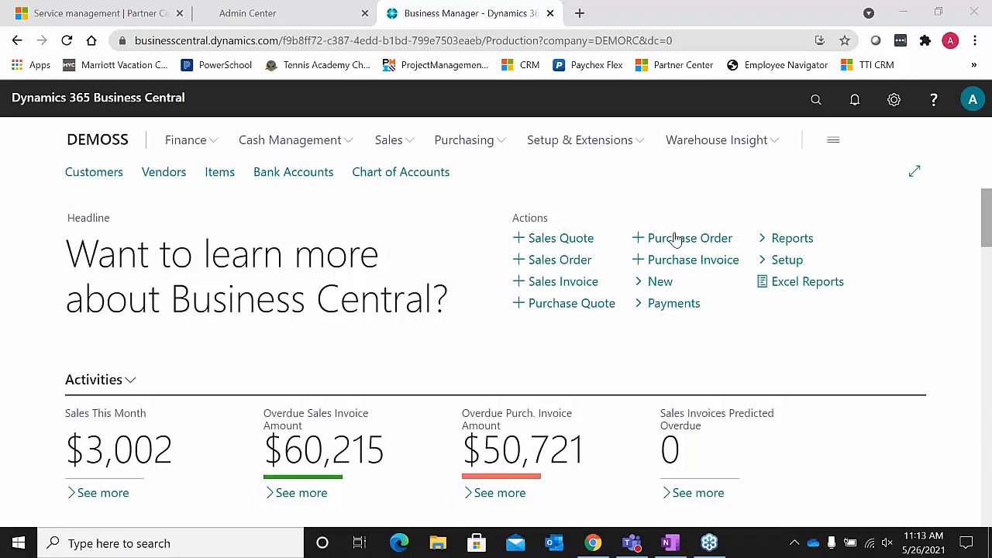
- Search for "chart of accounts" and open the Chart of Accounts list page
click(818, 105)
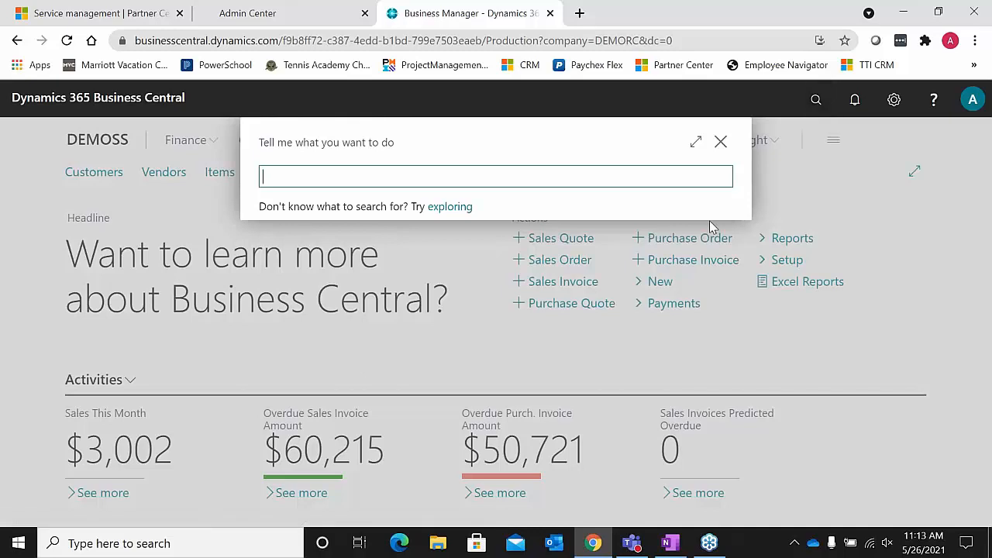
text(chart of accounts)
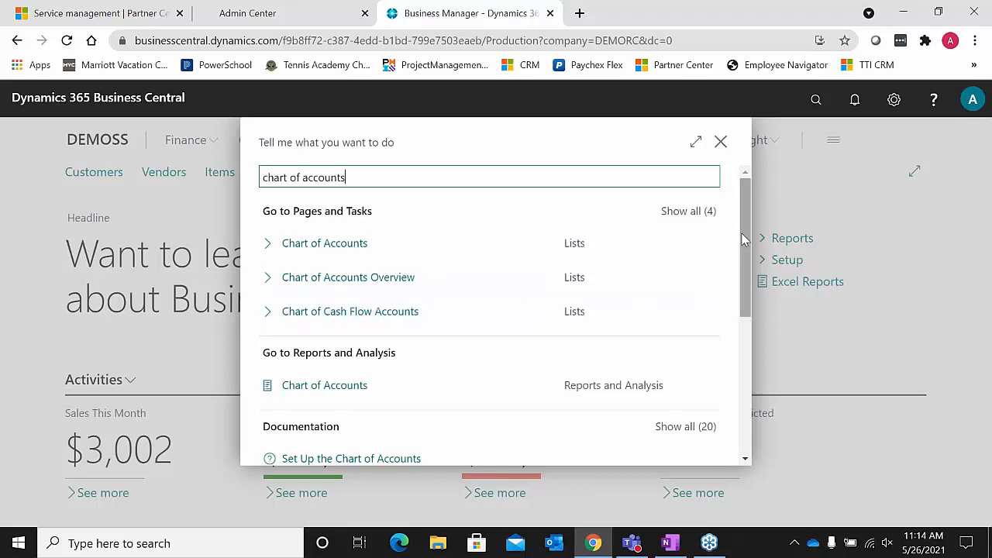
drag(743, 240, 742, 195)
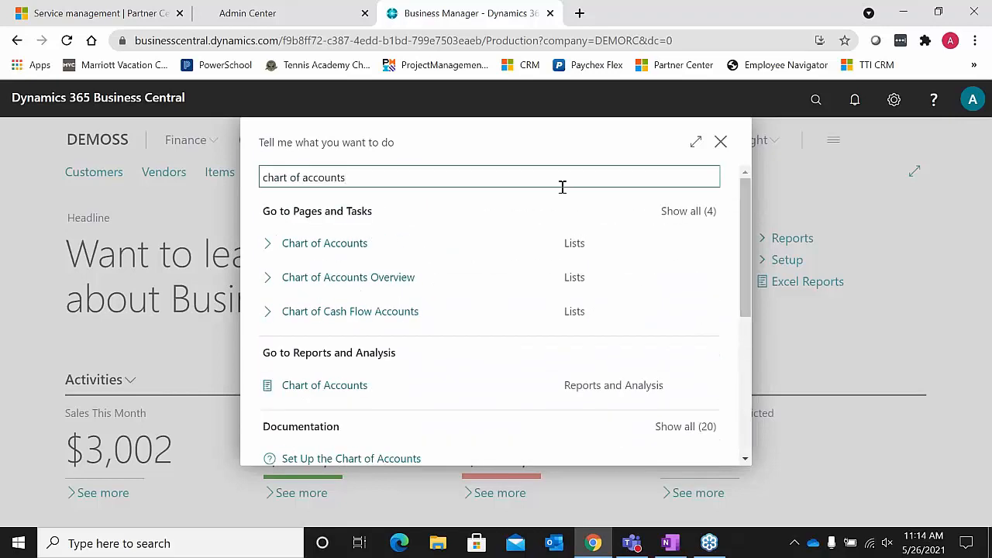
click(303, 246)
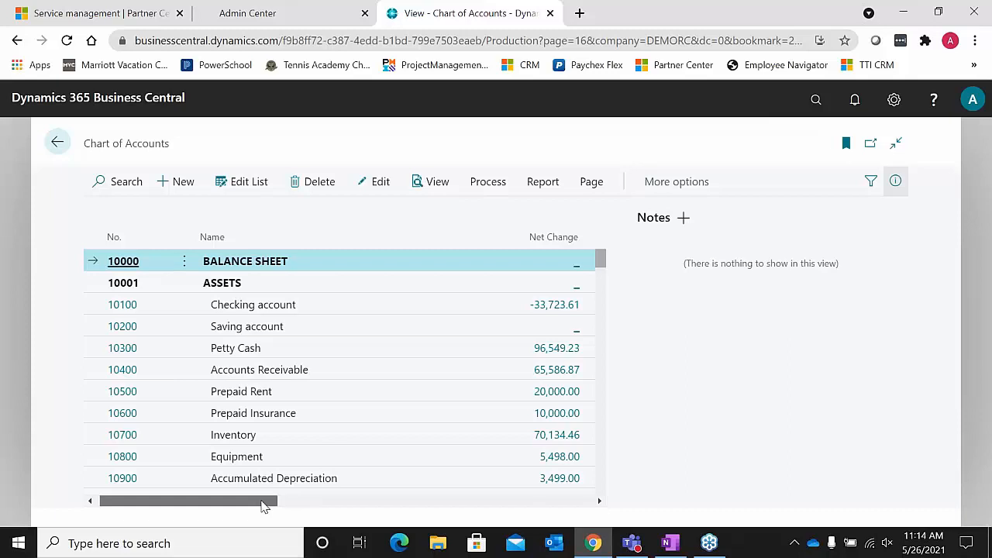
- Review the Chart of Accounts columns through to Default Deferral Template and return to the home page
drag(263, 506, 287, 504)
drag(264, 505, 316, 500)
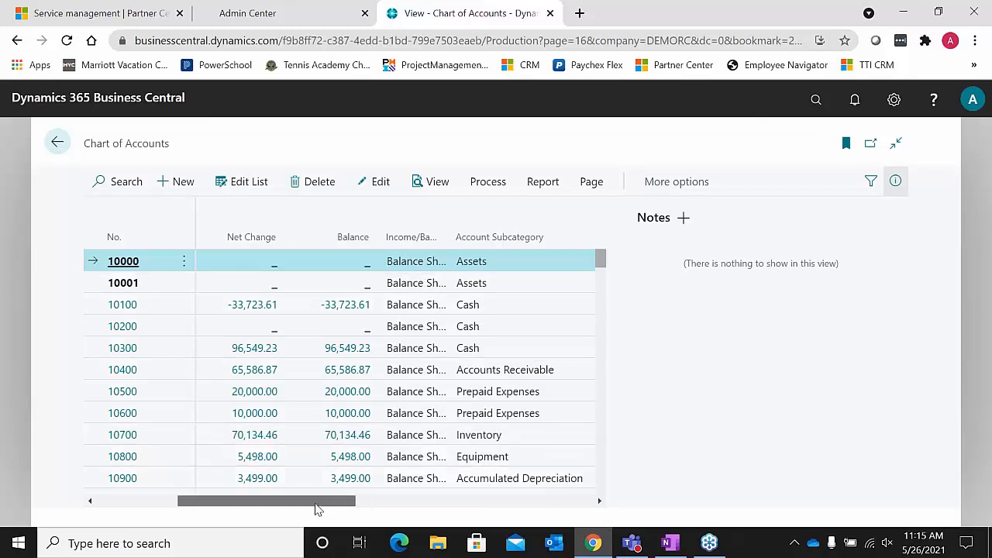
drag(317, 510, 409, 500)
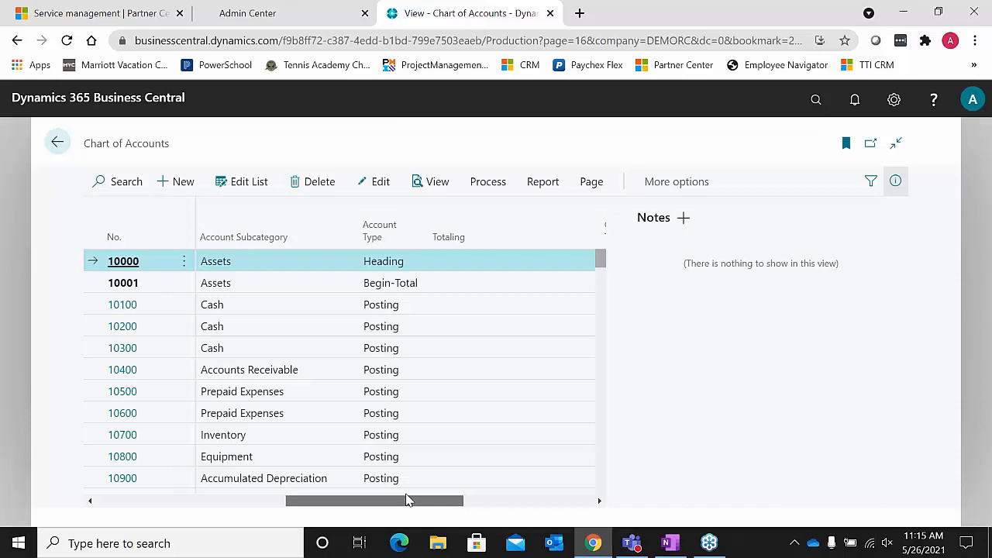
drag(409, 500, 542, 491)
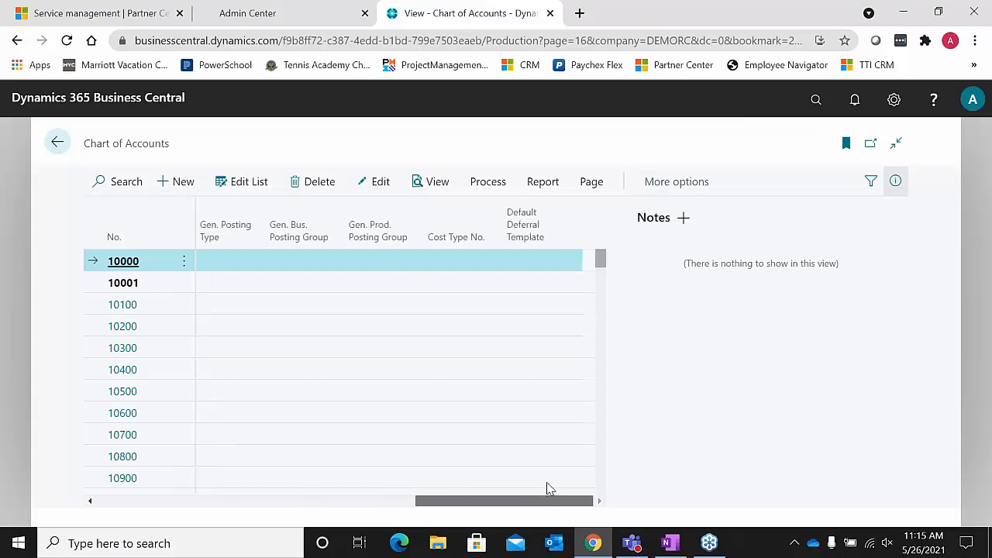
drag(550, 500, 153, 505)
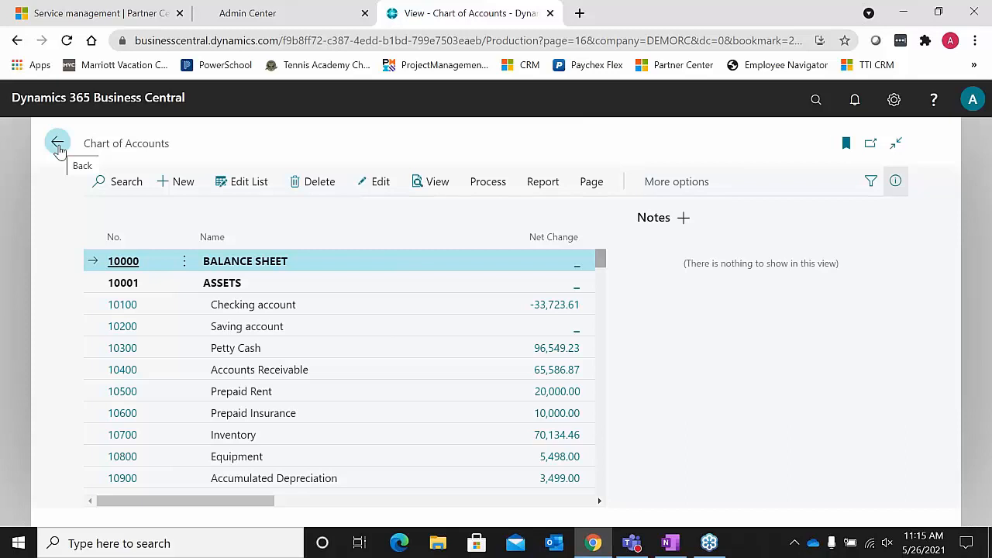
click(59, 145)
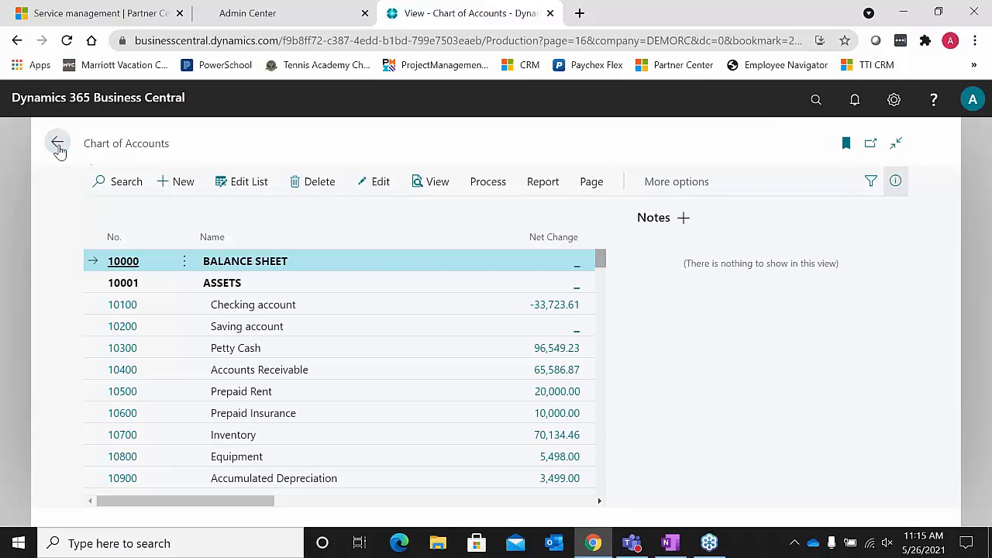
- Open the finance Dimensions list, view the dimension values of the DEPARTMENT dimension and return to the list
click(308, 146)
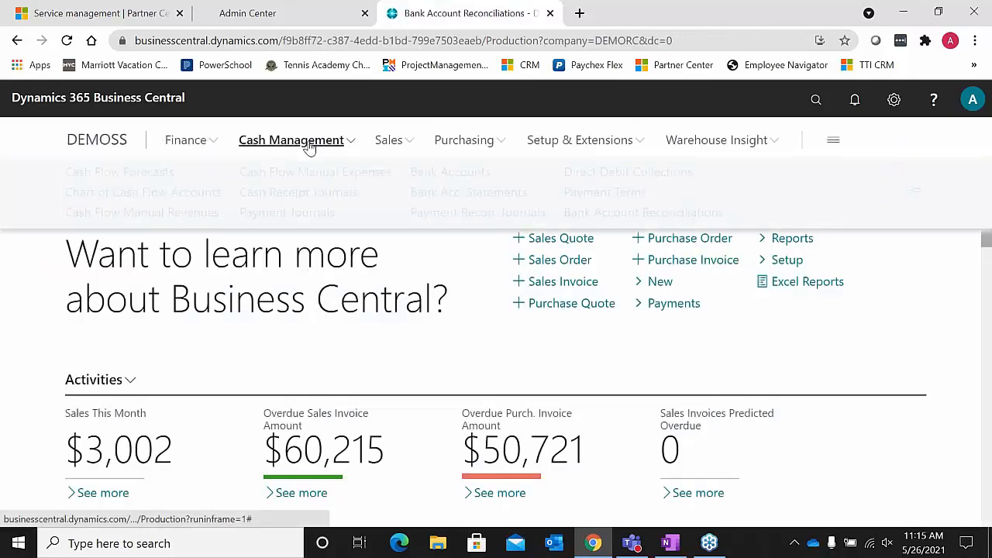
click(184, 142)
click(657, 197)
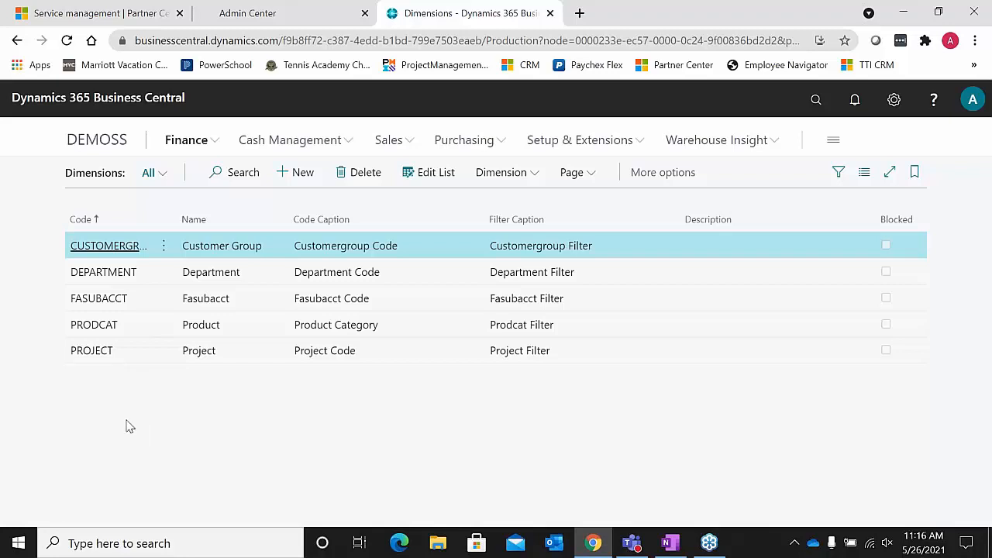
click(142, 281)
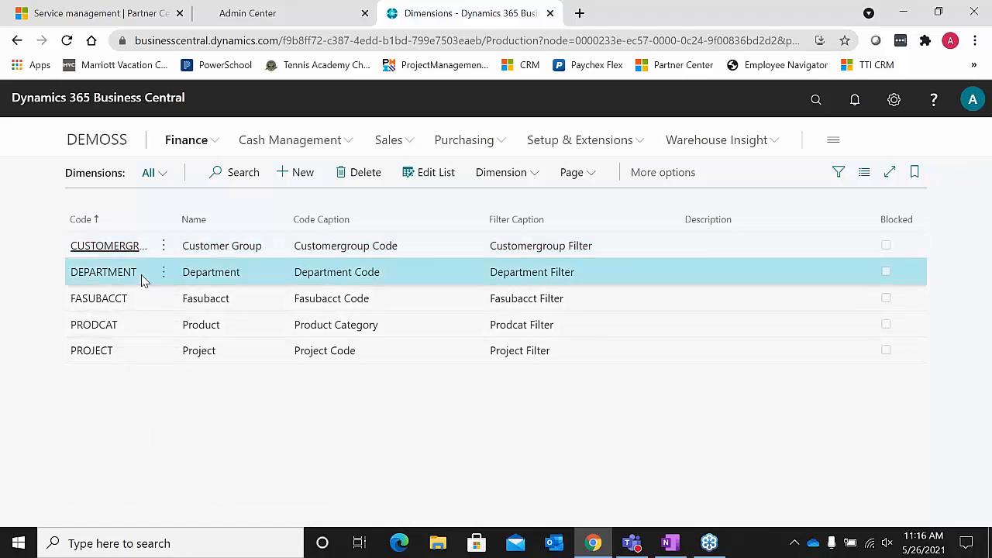
click(518, 179)
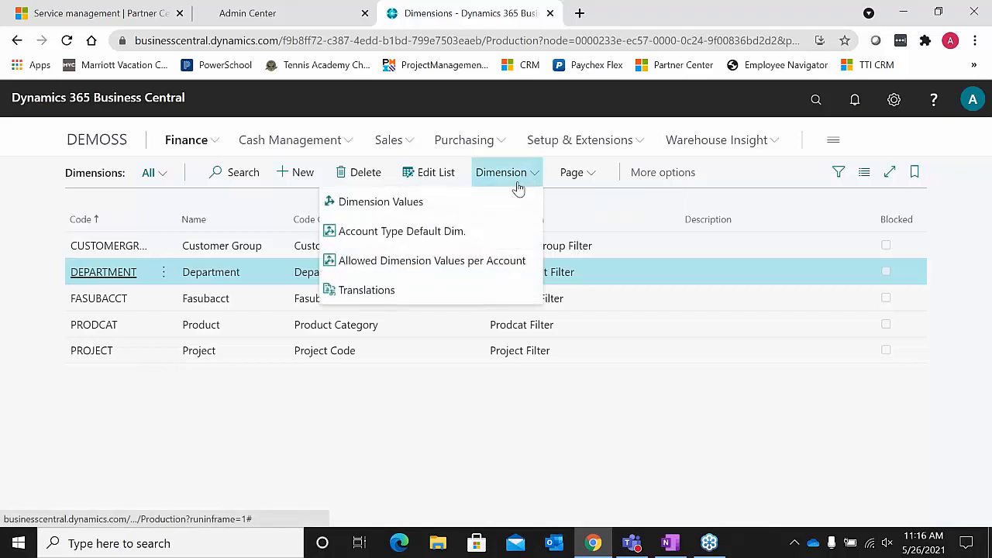
click(378, 203)
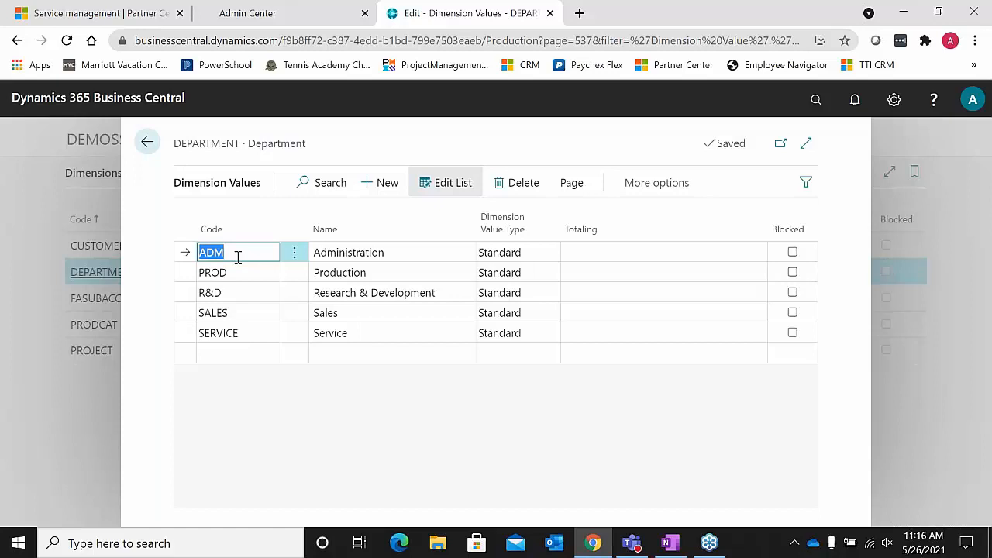
click(148, 147)
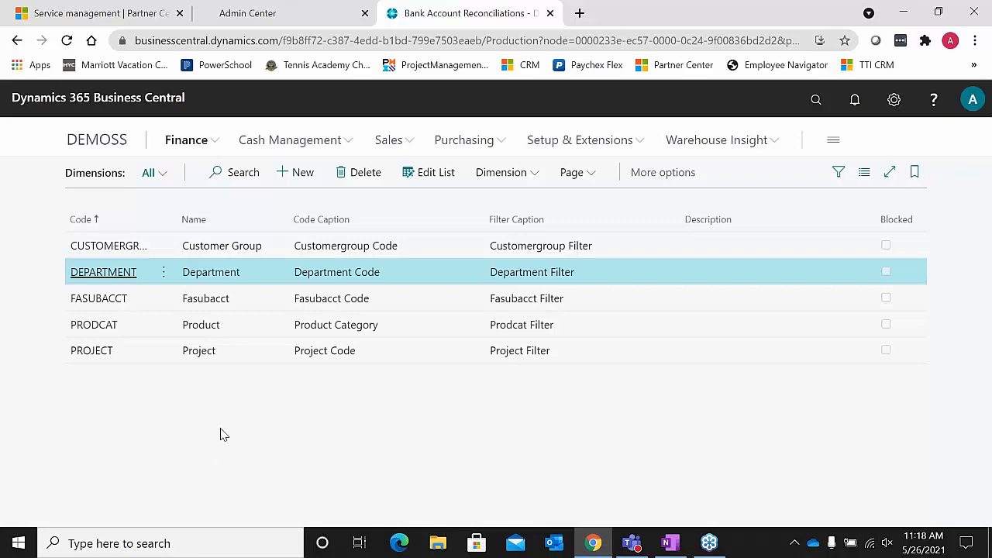
- Open the DEMO batch from the finance General Journals list
click(218, 147)
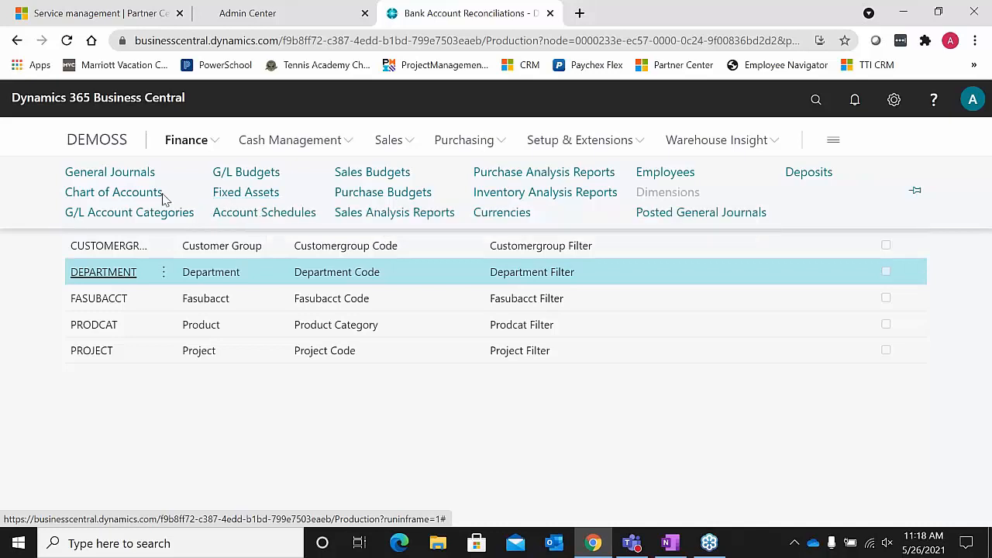
click(124, 178)
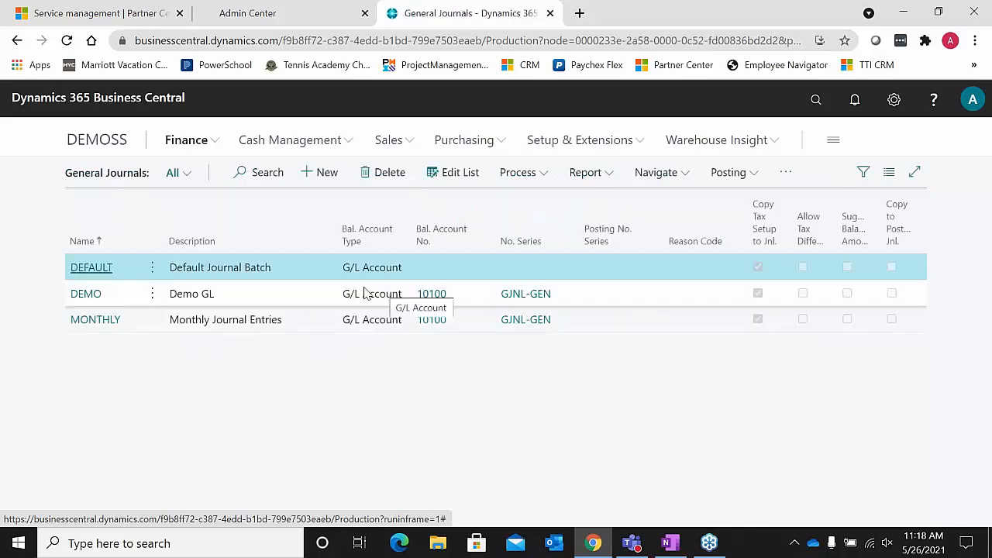
click(85, 295)
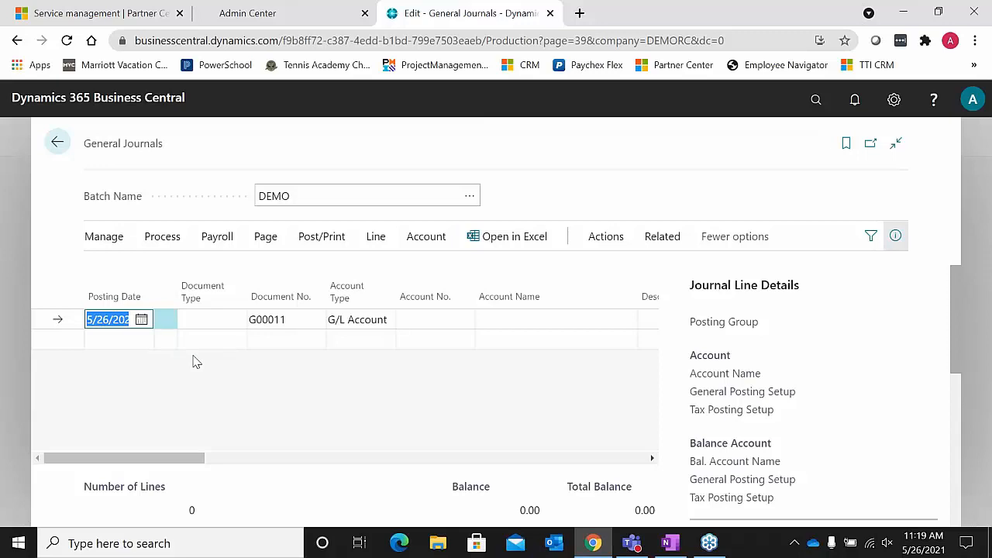
- On the first journal line, keep the default posting date, leave Document Type blank and enter the Prepaid Insurance G/L account's number
key(Tab)
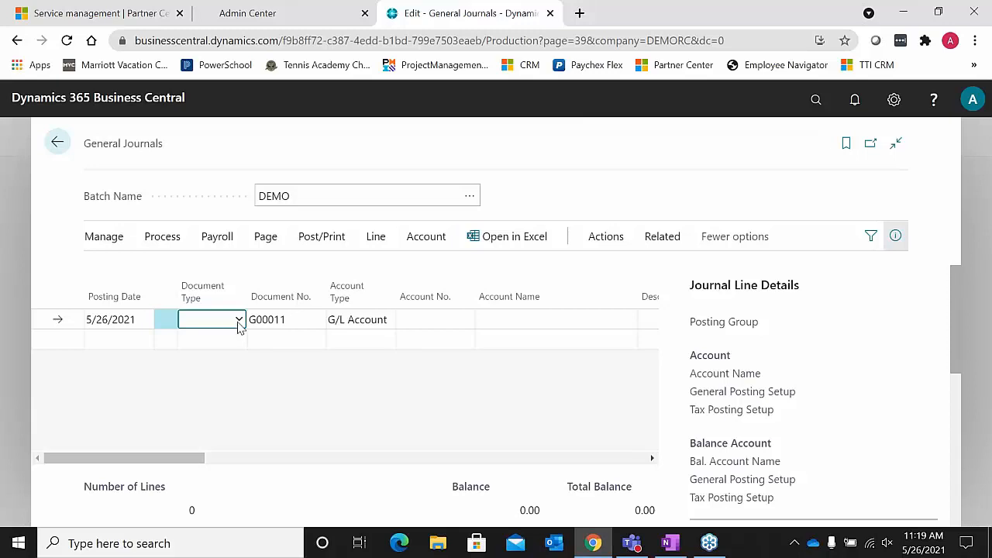
click(239, 323)
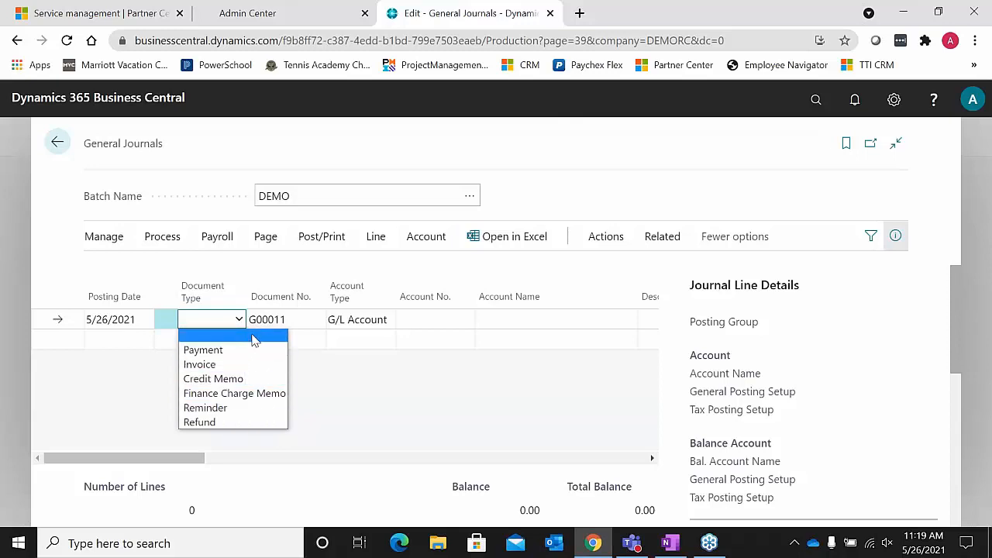
click(428, 319)
text(1)
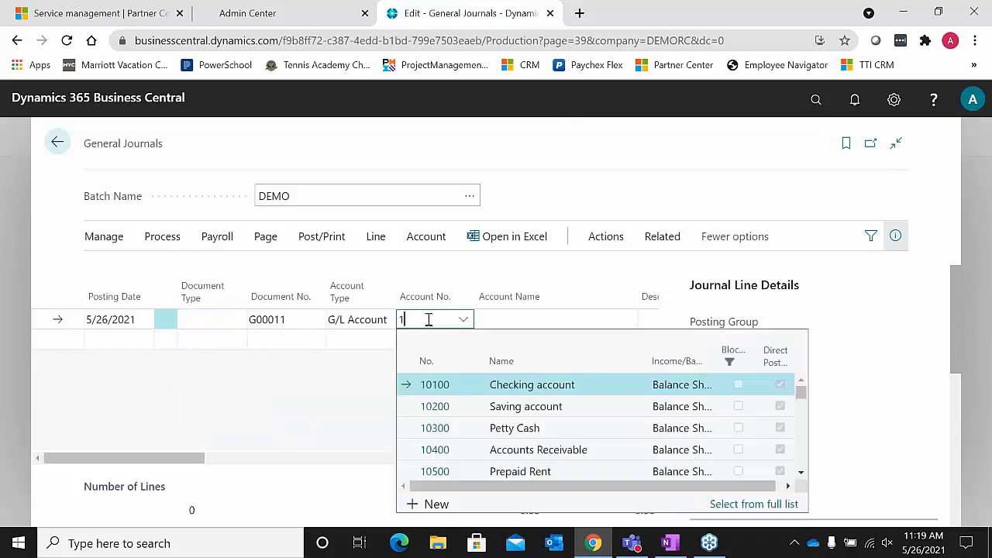
text(0600)
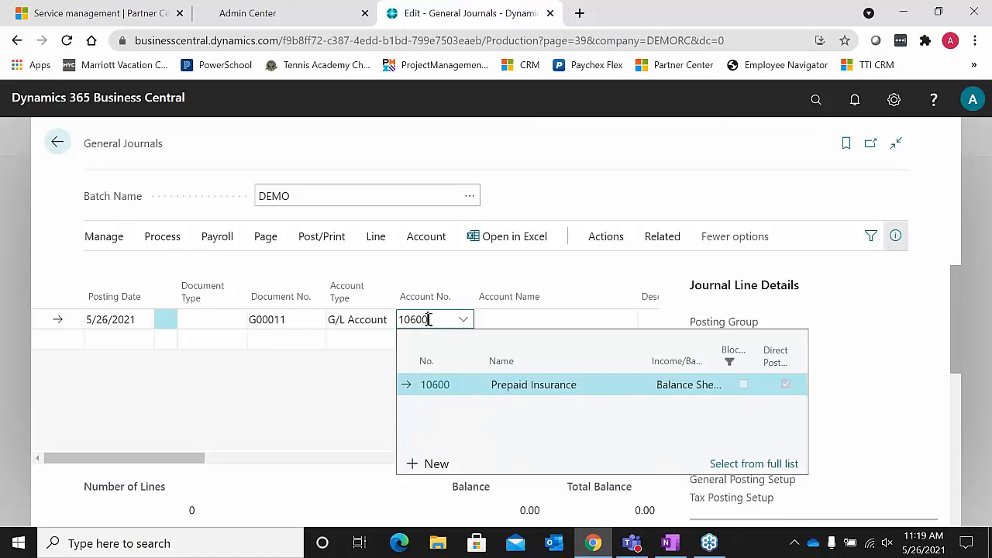
key(Tab)
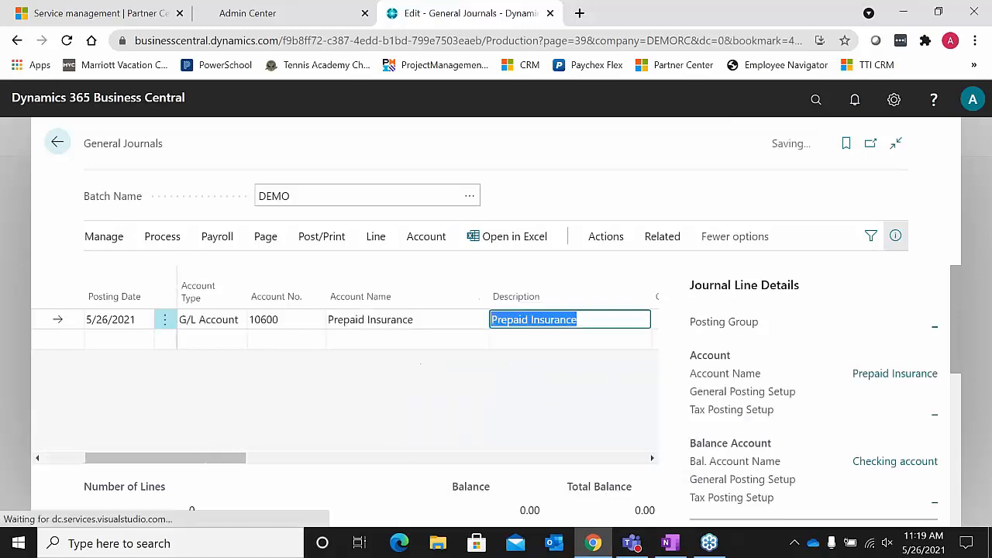
- Reselect Prepaid Insurance as the line's account by looking up "prep" in the account number field
click(292, 323)
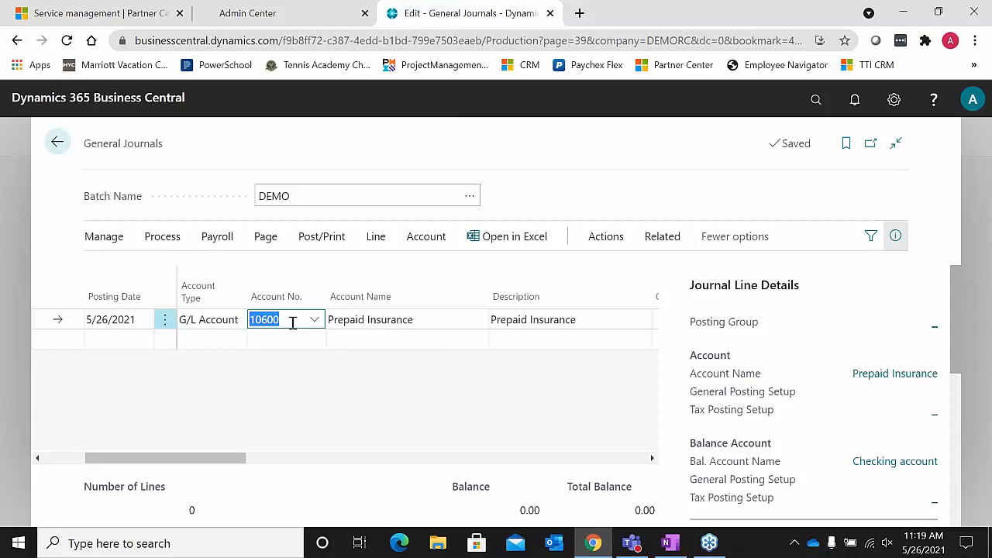
text(prep)
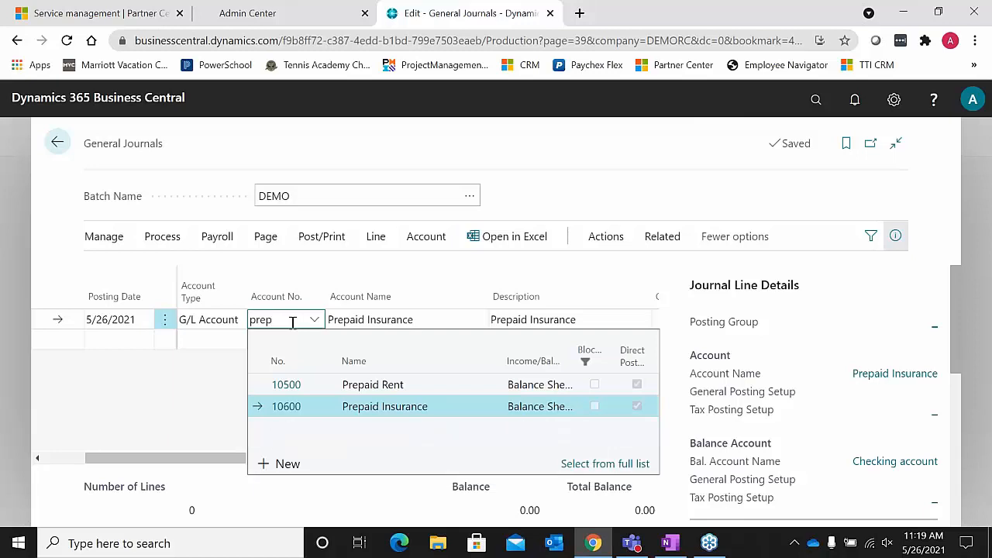
click(382, 409)
key(Tab)
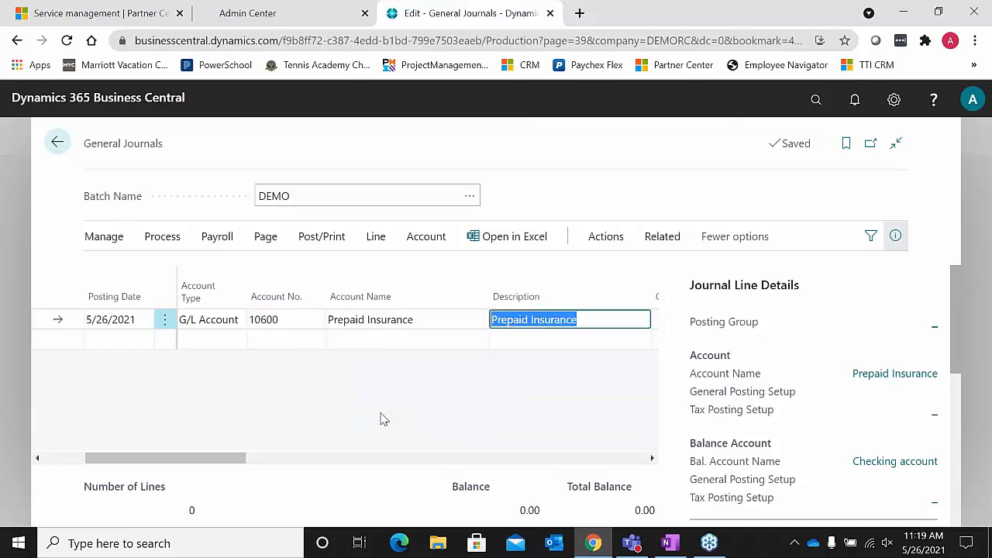
- Set the Prepaid Insurance line's amount to 10000, leaving the description, currency, posting group and tax fields at their defaults
key(Tab)
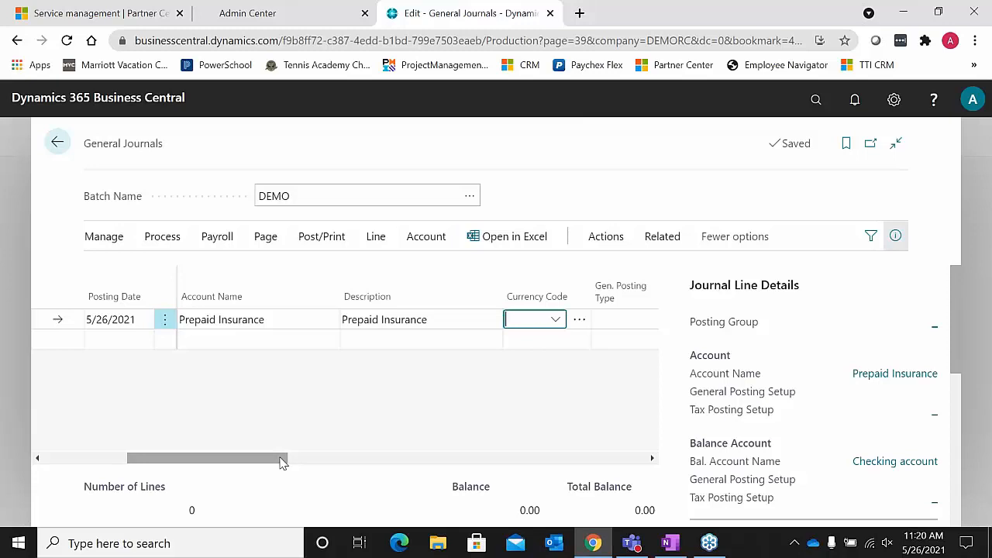
key(Tab)
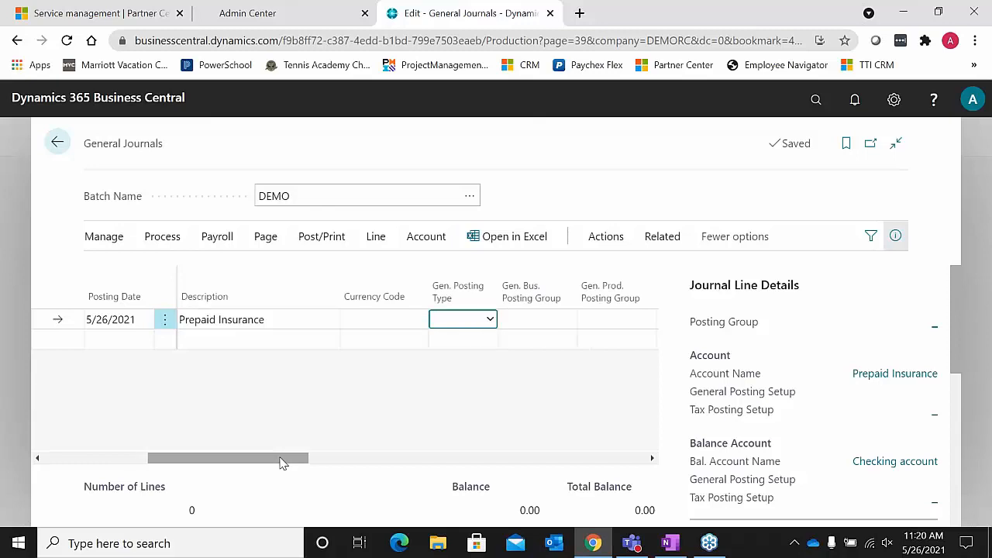
key(Tab)
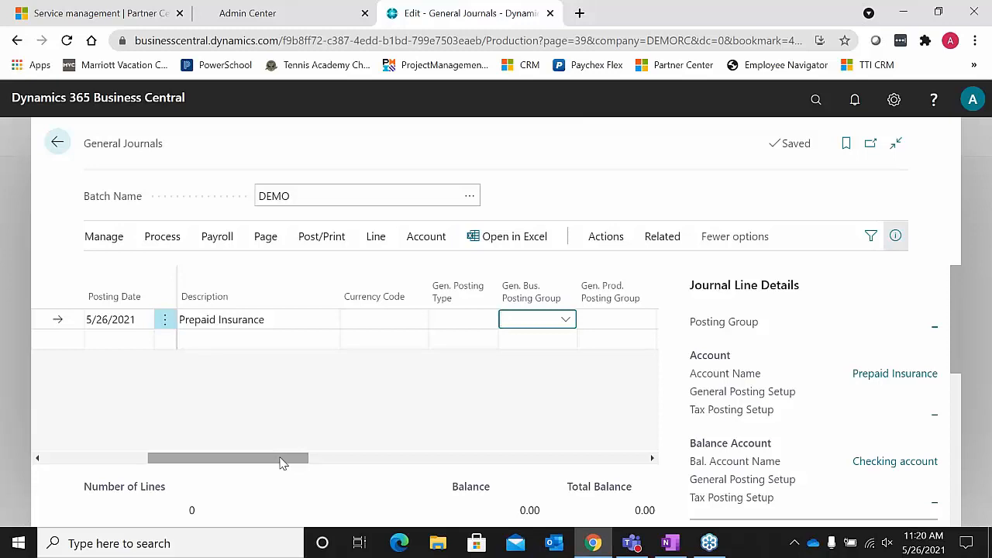
key(Tab)
key(Tab)
key(Tab)
key(Tab)
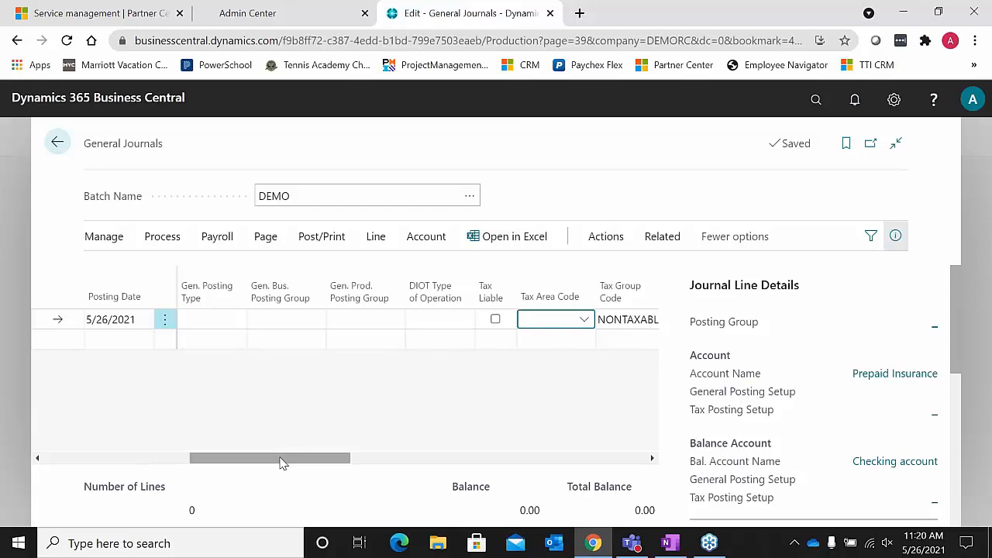
key(Tab)
key(Tab)
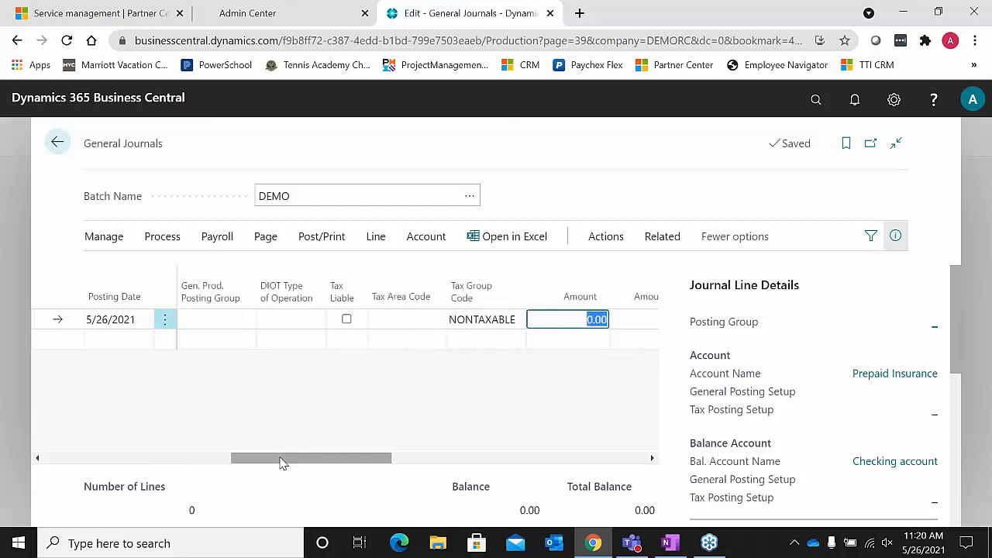
text(10000)
key(Tab)
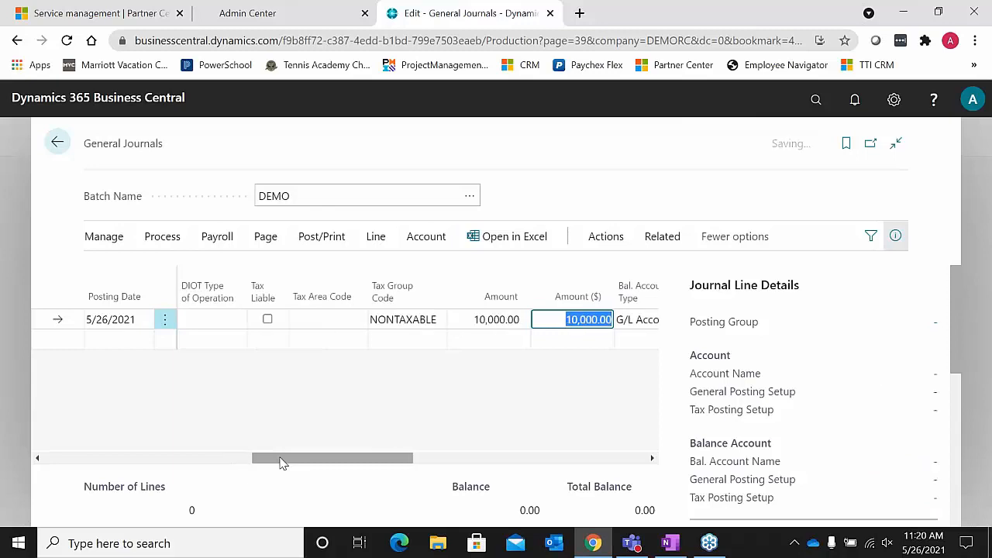
- Accept the default dollar amount, G/L Account balancing type and checking account as the journal line's balancing account
key(Tab)
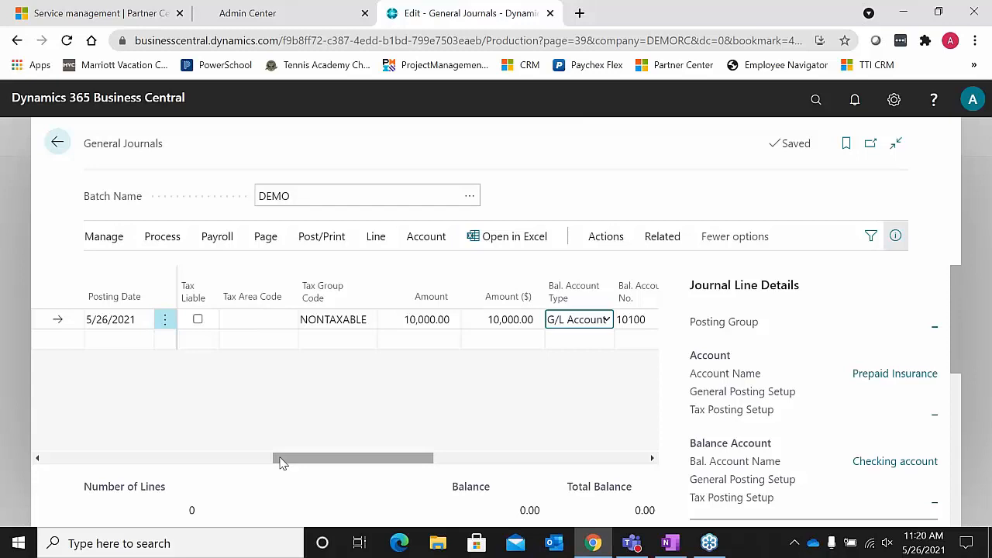
key(Tab)
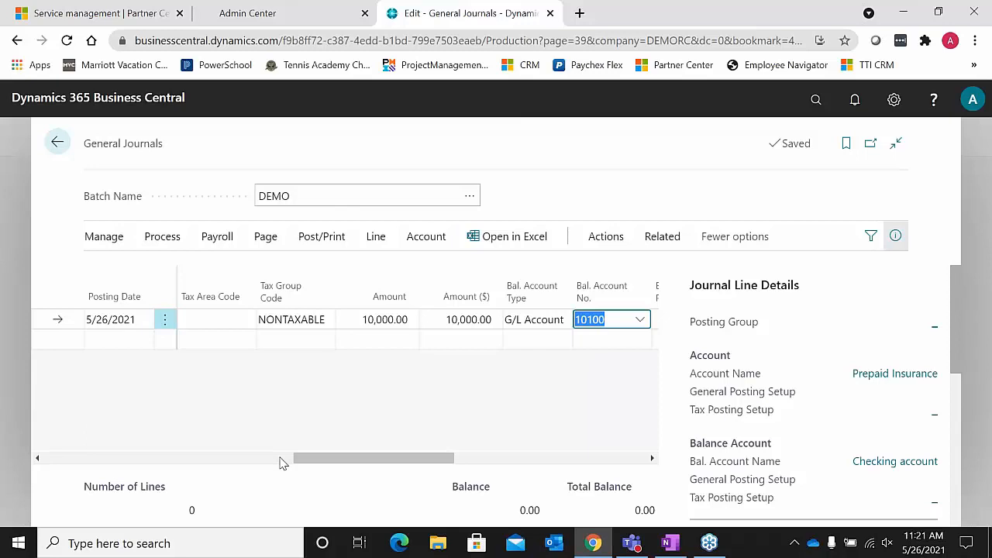
key(Tab)
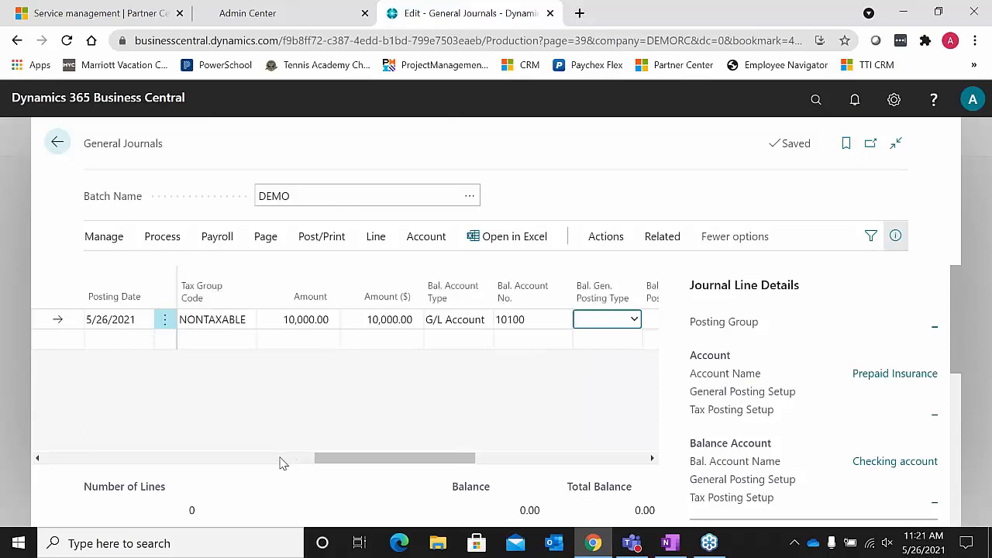
- Leave the balancing posting, deferral, correction and comment fields at their defaults and keep ADM as the line's department code
key(Tab)
key(Tab)
key(Tab)
key(Tab)
key(Tab)
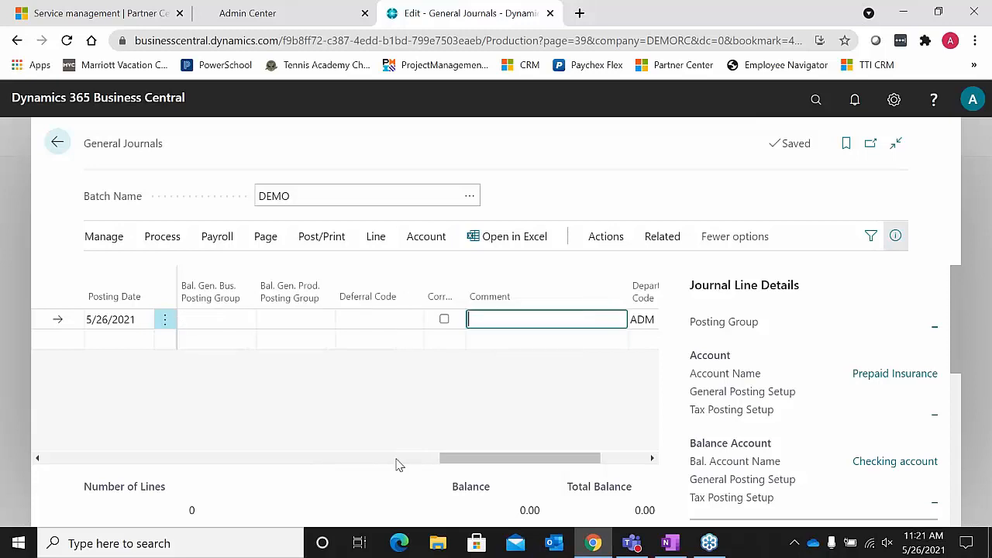
key(Tab)
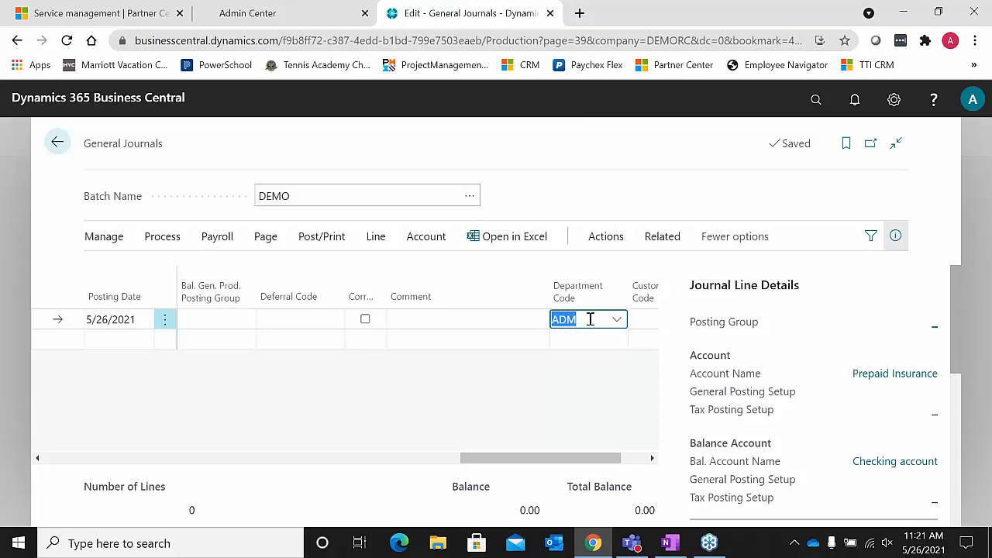
drag(597, 459, 622, 459)
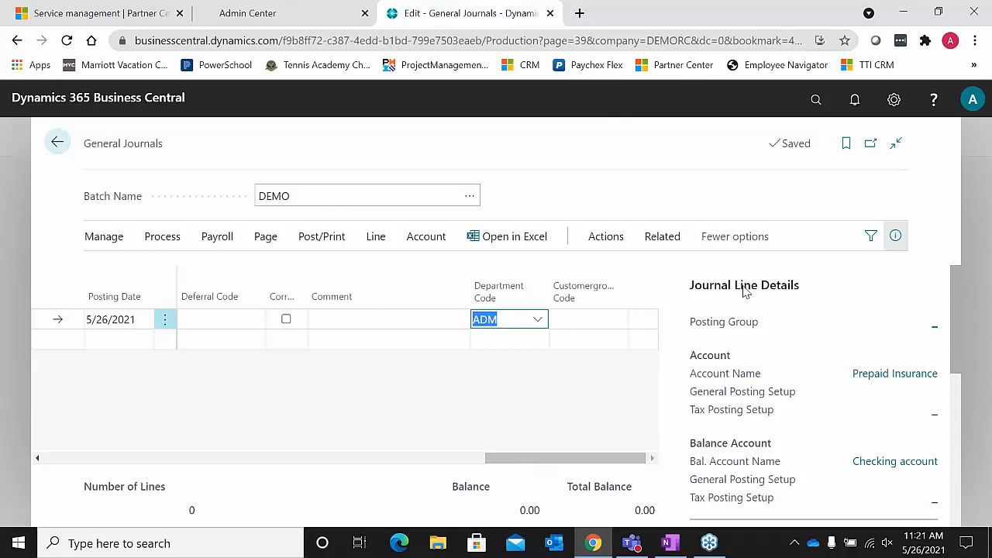
- Personalize the General Journals page by hiding the Bal. Gen. Posting Type column, and open the Account Name column's personalization options
click(896, 107)
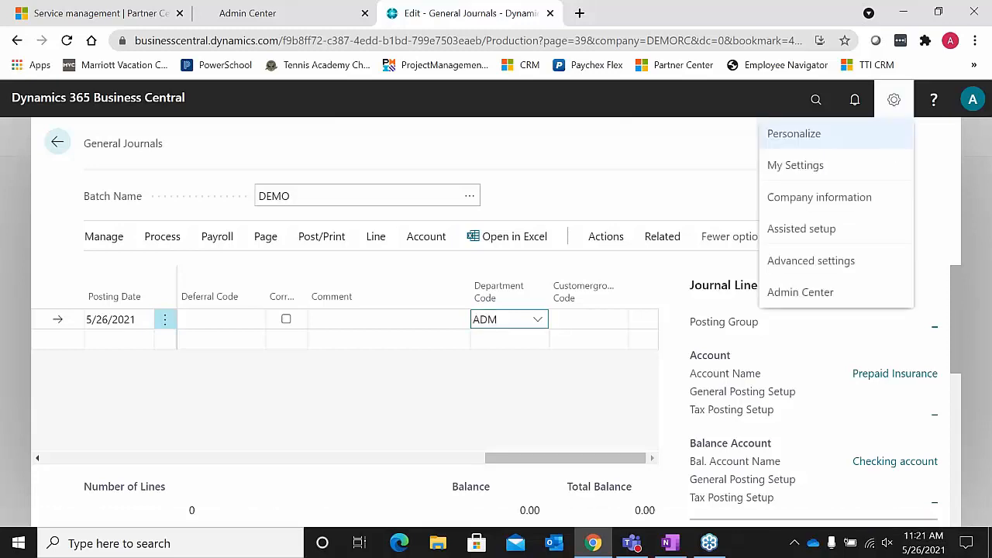
click(824, 148)
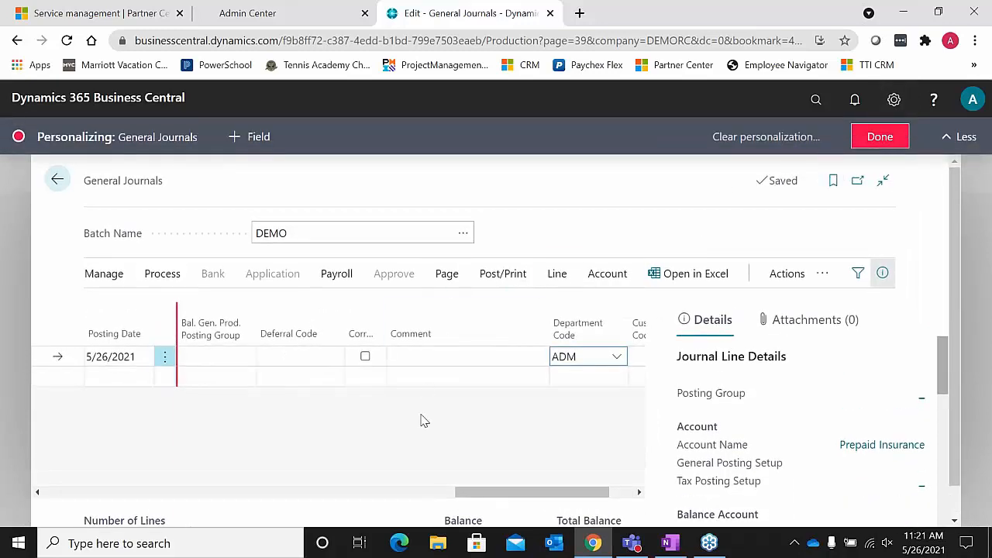
drag(510, 487, 408, 487)
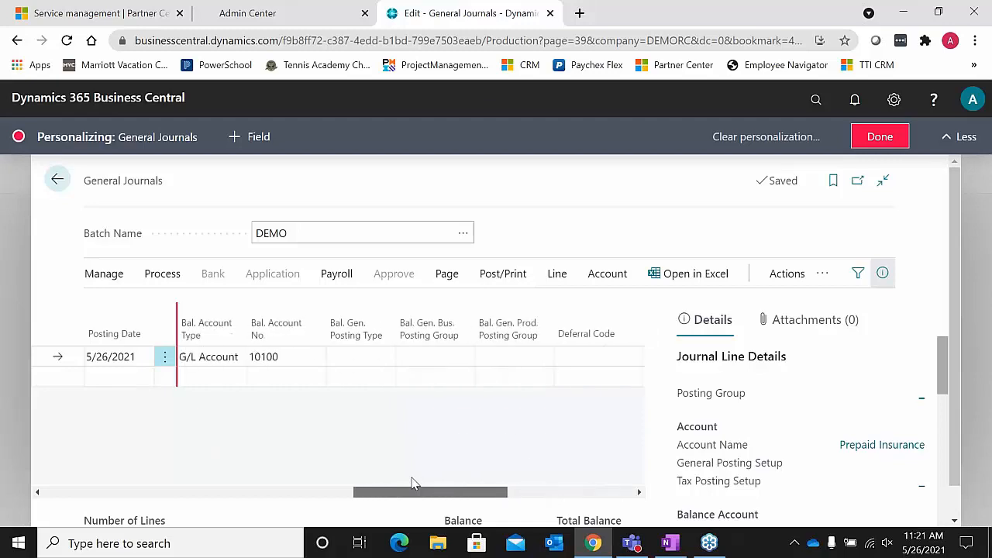
click(392, 314)
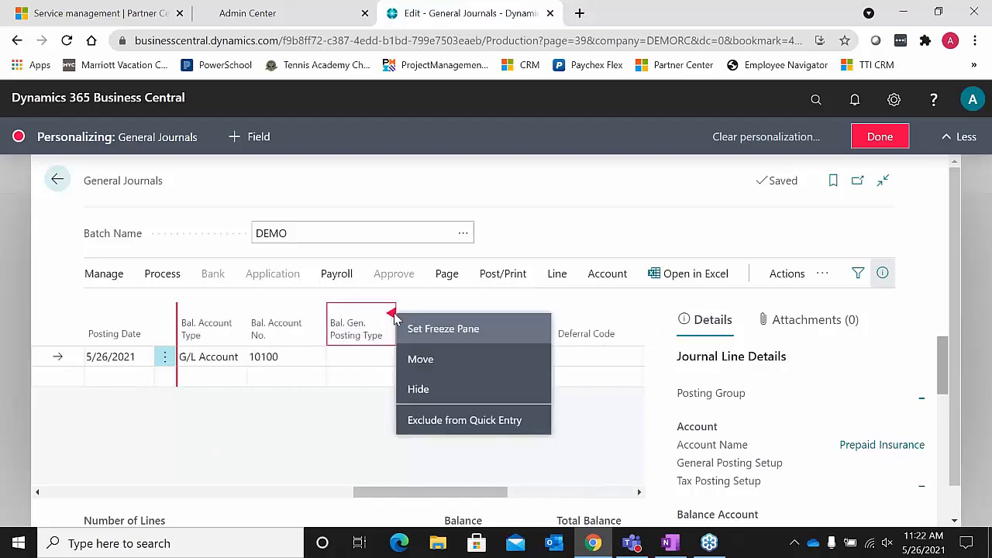
click(420, 390)
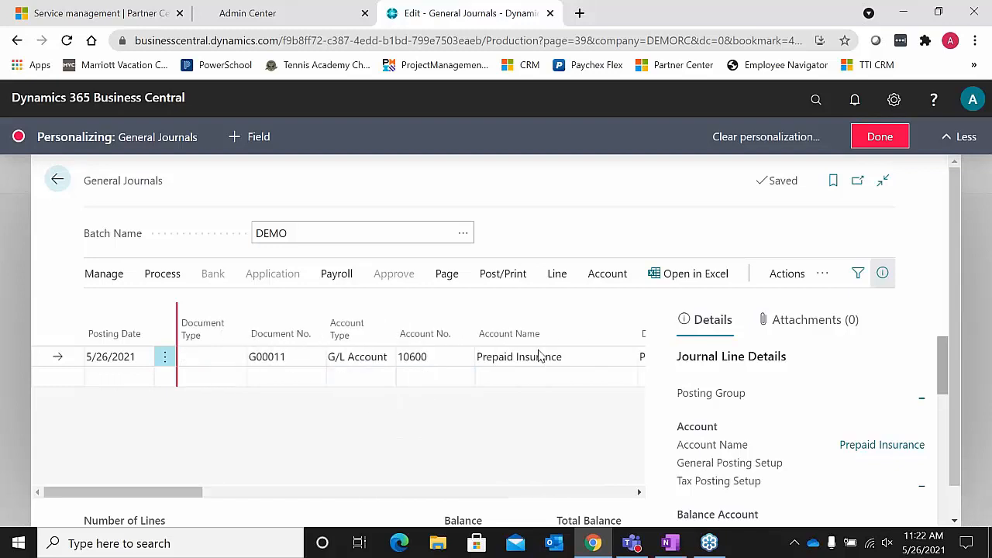
click(634, 314)
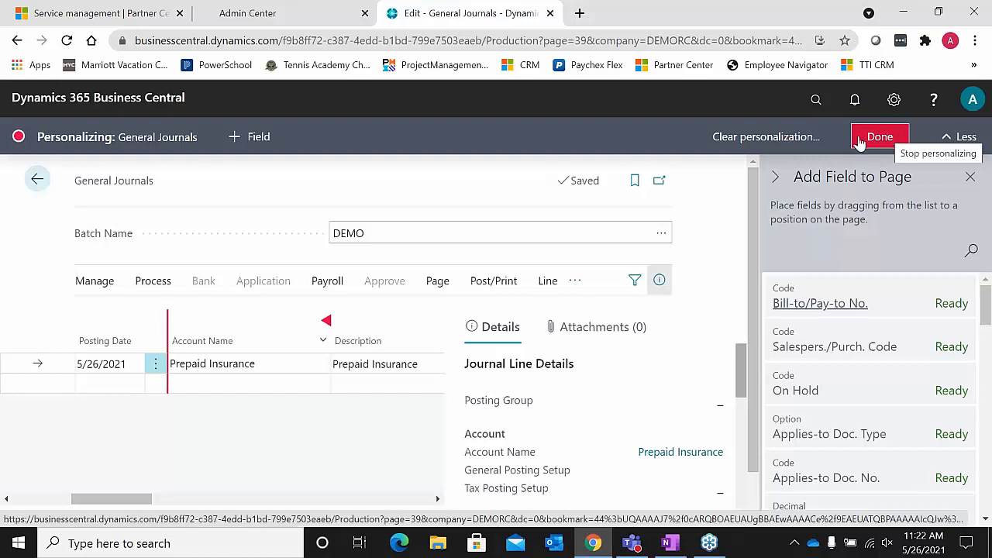
- Clear all personalization of the General Journals page to restore its original layout, and finish personalizing
click(807, 137)
click(784, 236)
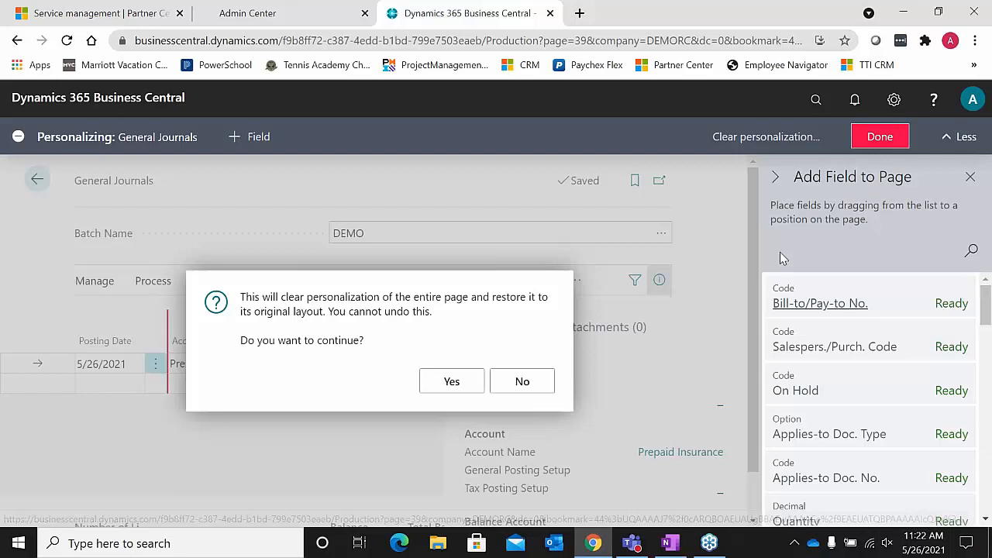
click(452, 382)
click(520, 380)
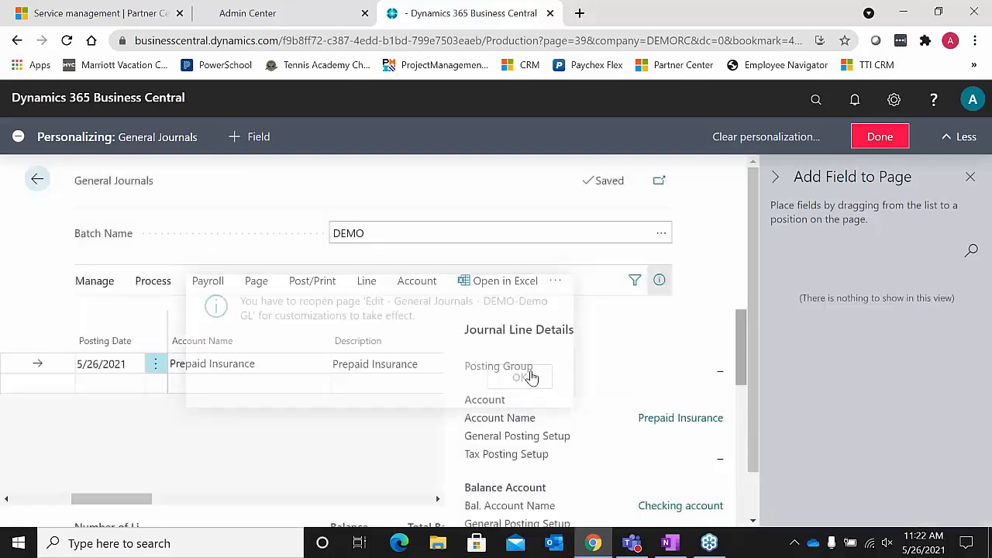
click(895, 145)
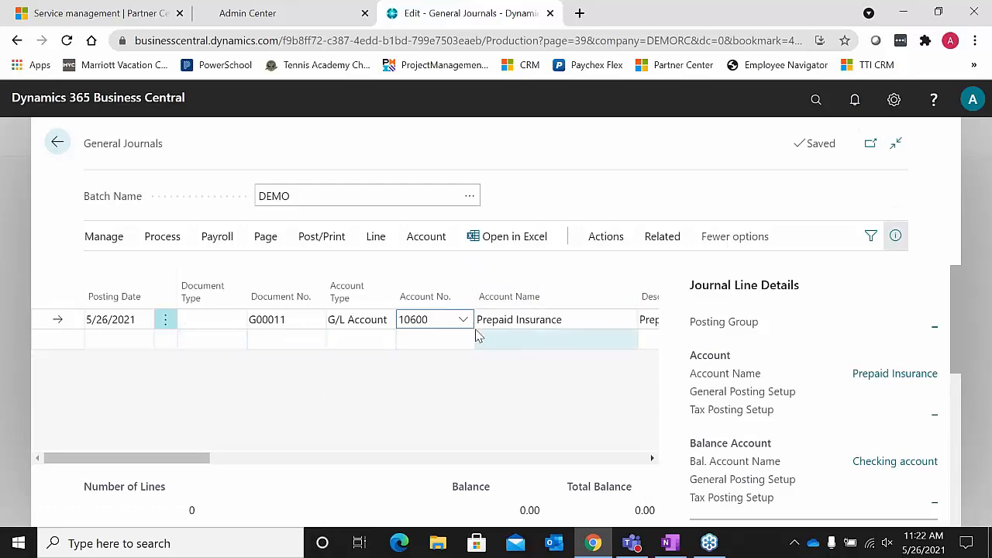
- Post the prepaid insurance journal line in the DEMO batch
click(332, 246)
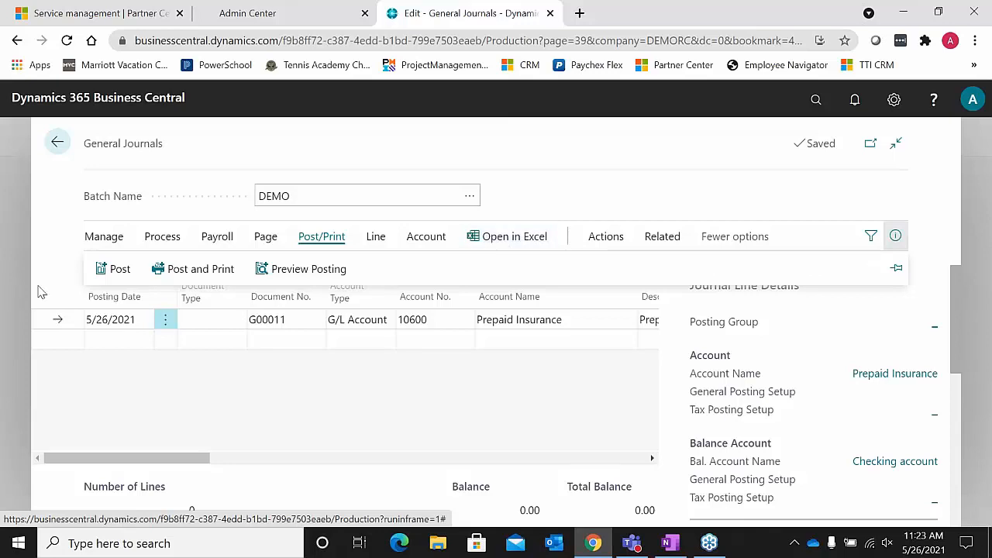
click(114, 277)
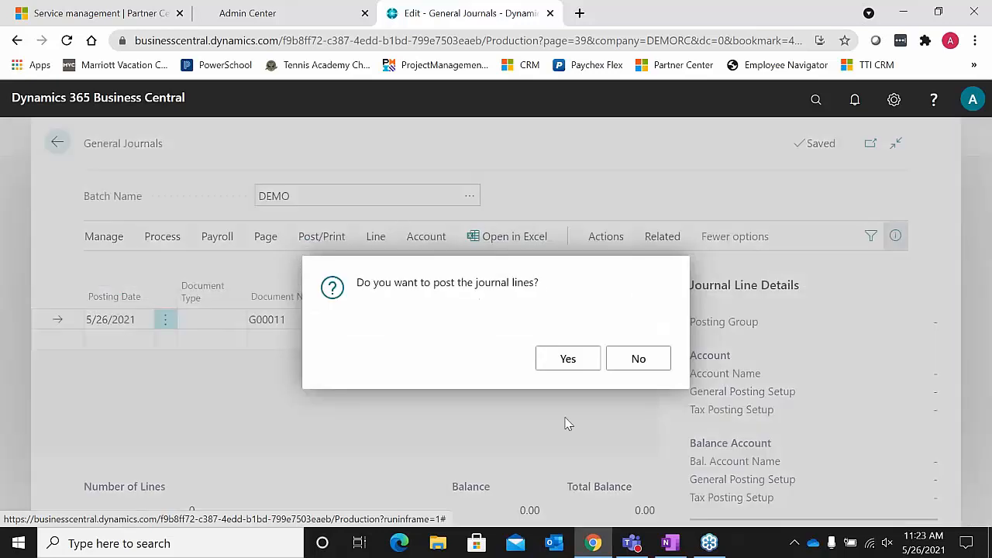
click(566, 358)
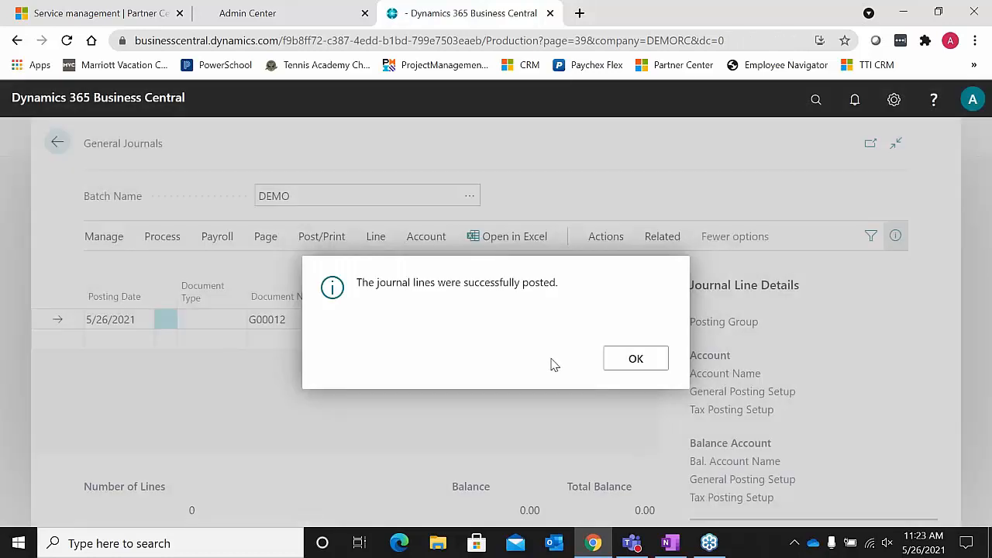
click(635, 362)
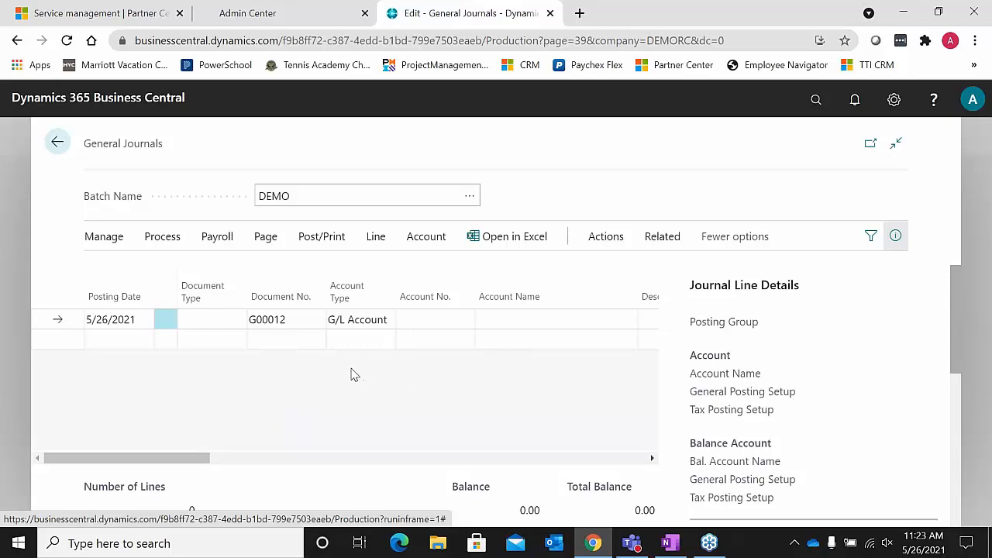
- Go to the chart of accounts and open the general ledger entries behind Prepaid Insurance's net change
click(59, 143)
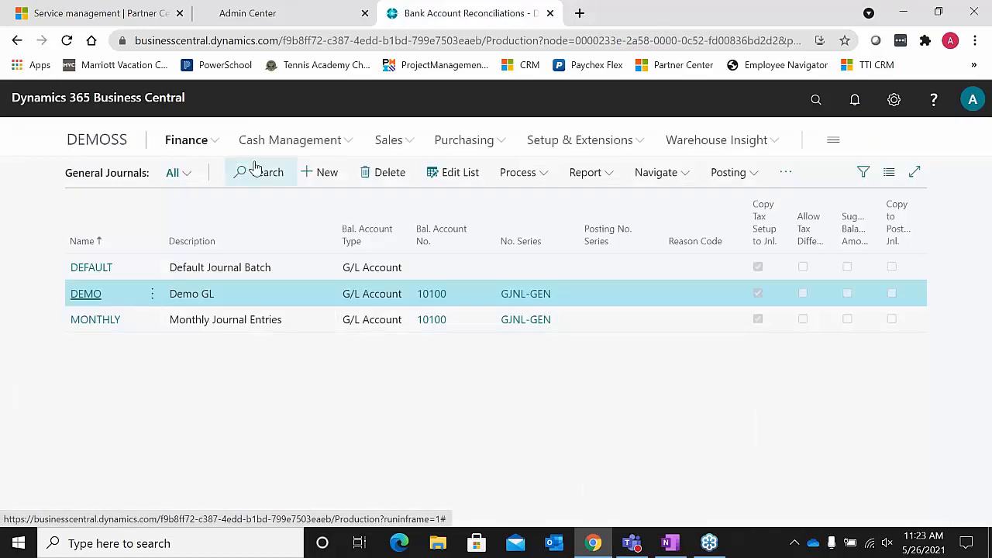
click(194, 141)
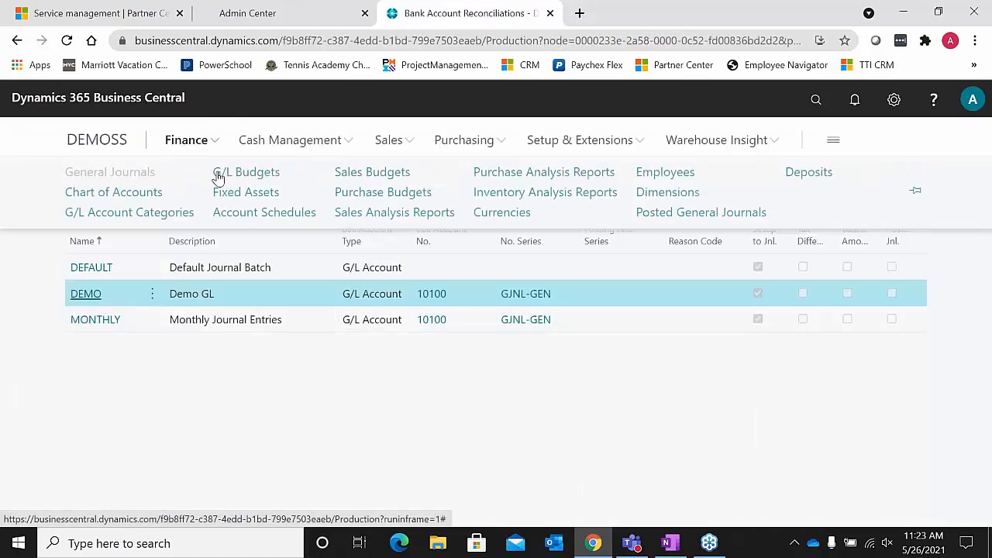
click(134, 197)
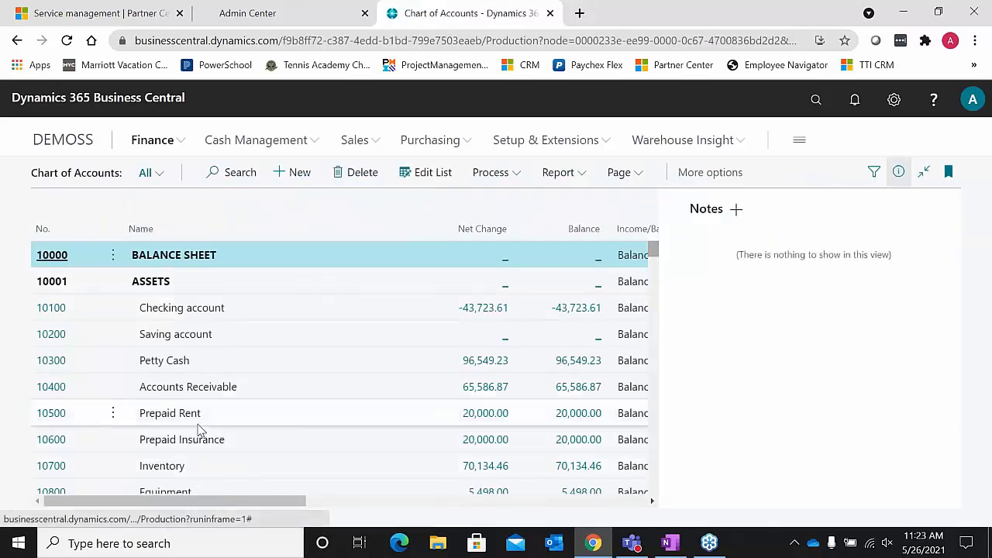
click(487, 440)
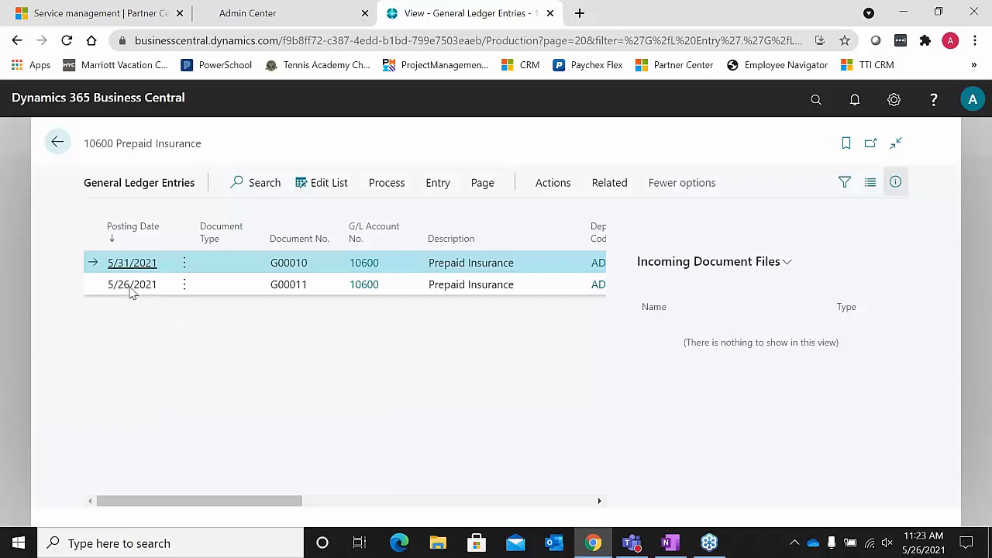
- Examine the dimensions of the 5/26/2021 Prepaid Insurance ledger entry and return to the Business Manager home page
click(160, 290)
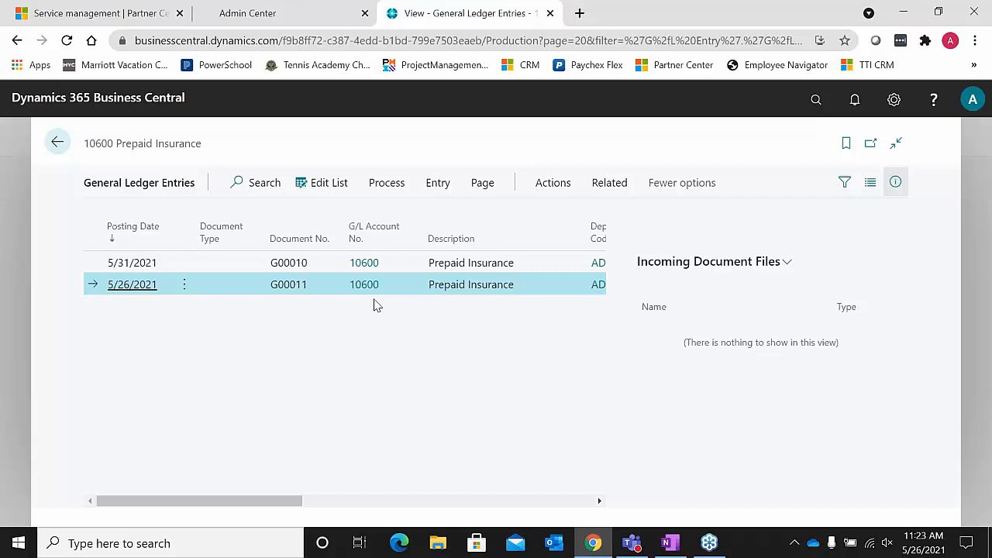
click(186, 287)
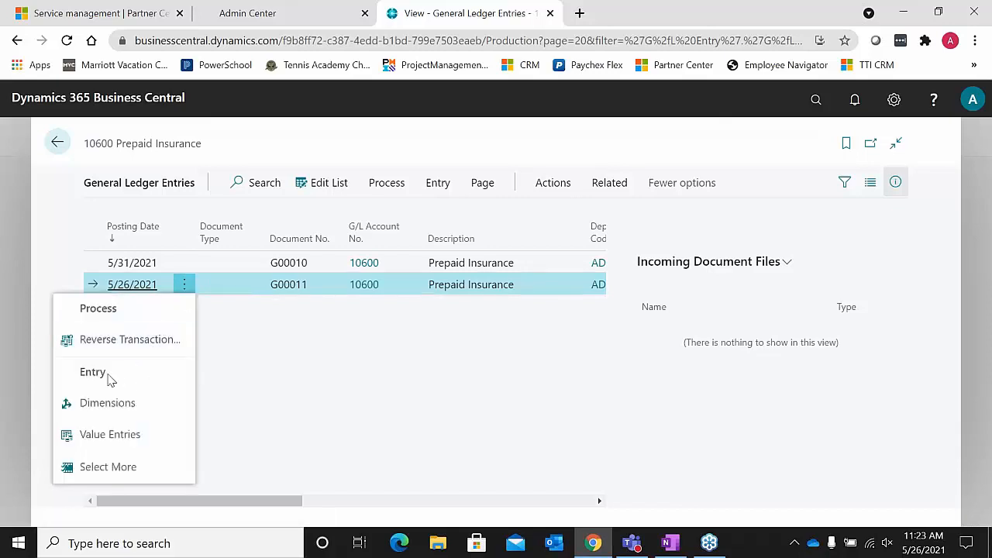
click(107, 404)
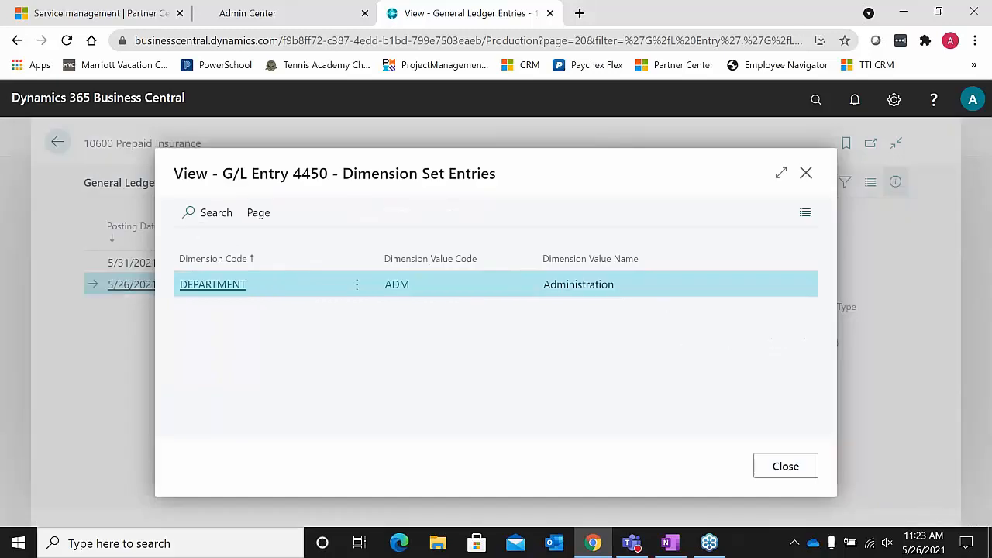
click(783, 469)
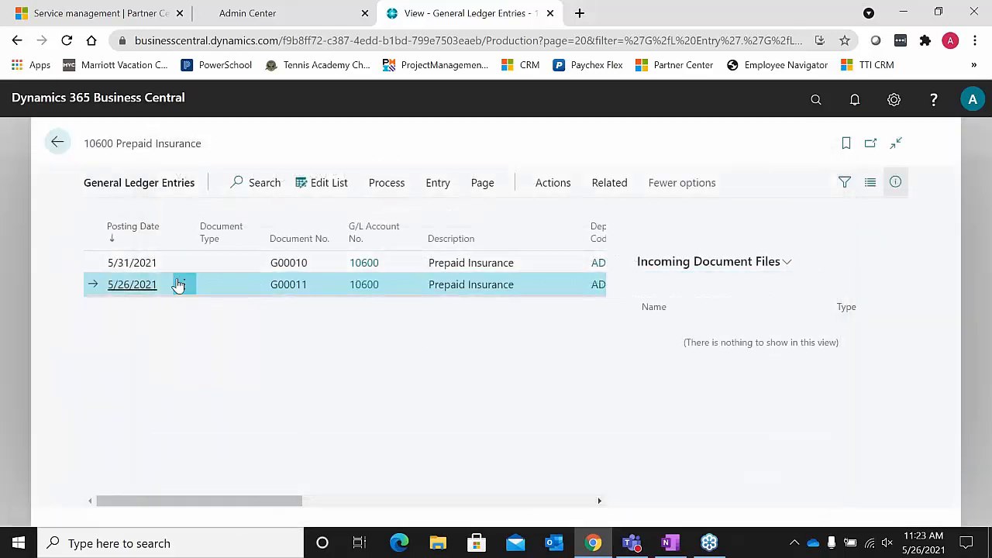
click(184, 286)
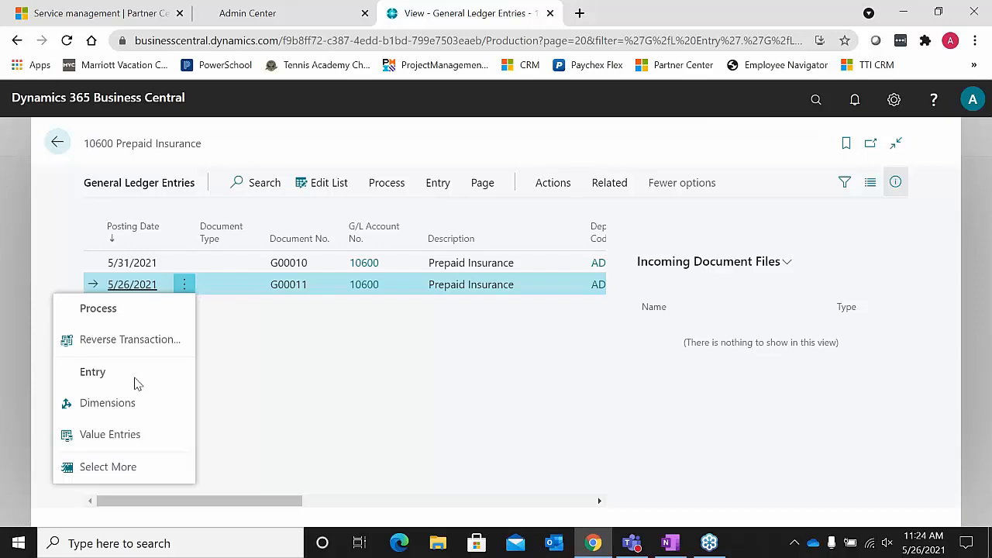
click(58, 145)
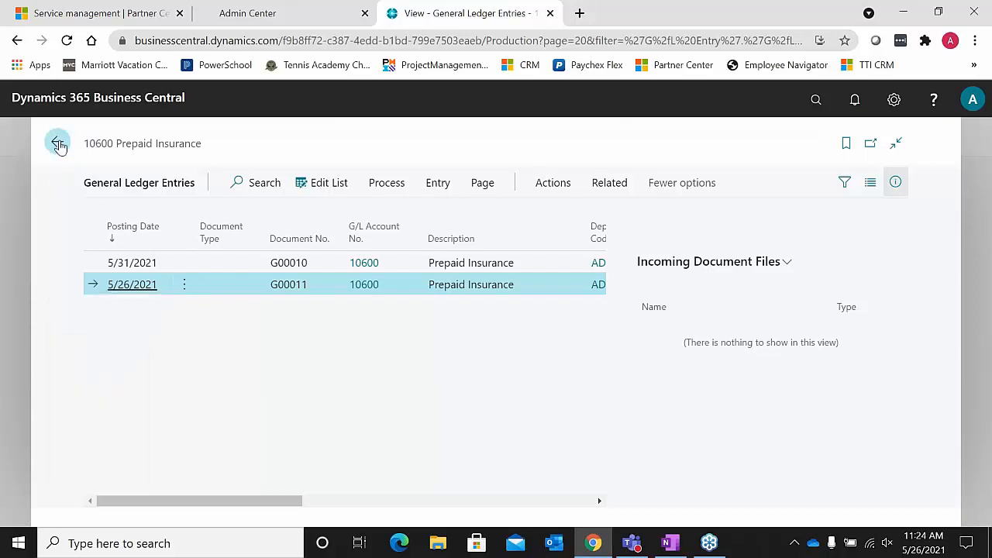
click(58, 144)
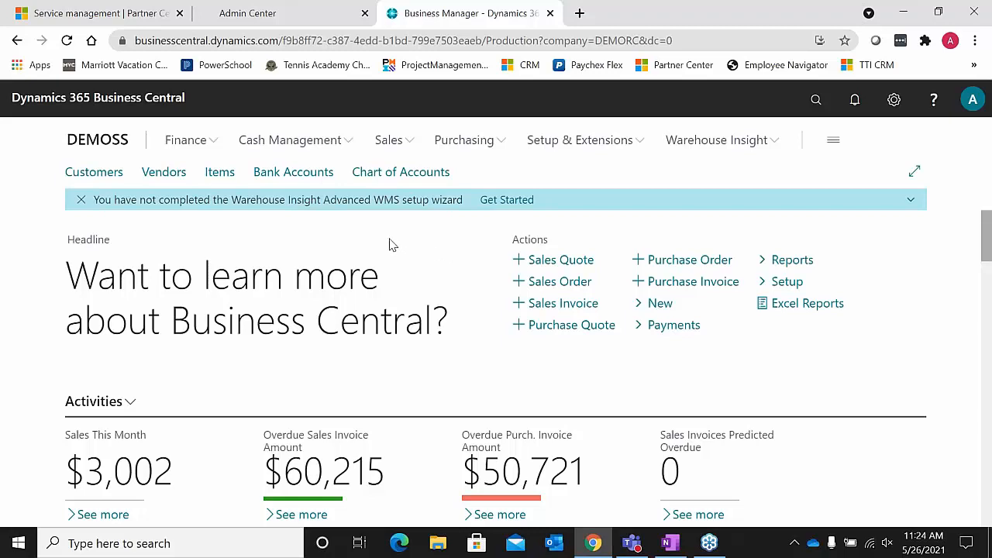
- Search for "trial balance" and open the Trial Balance report from Reports and Analysis
click(814, 99)
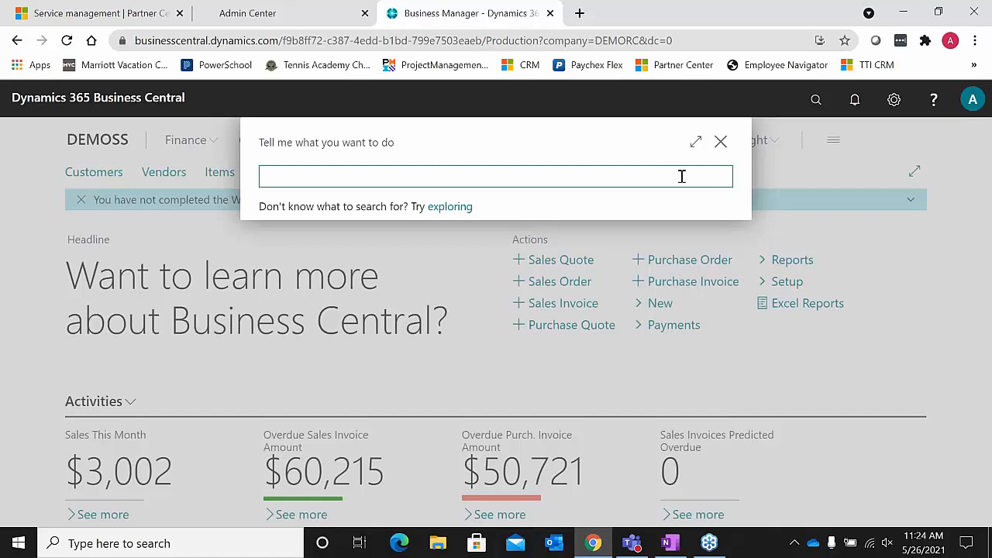
text(trial balance)
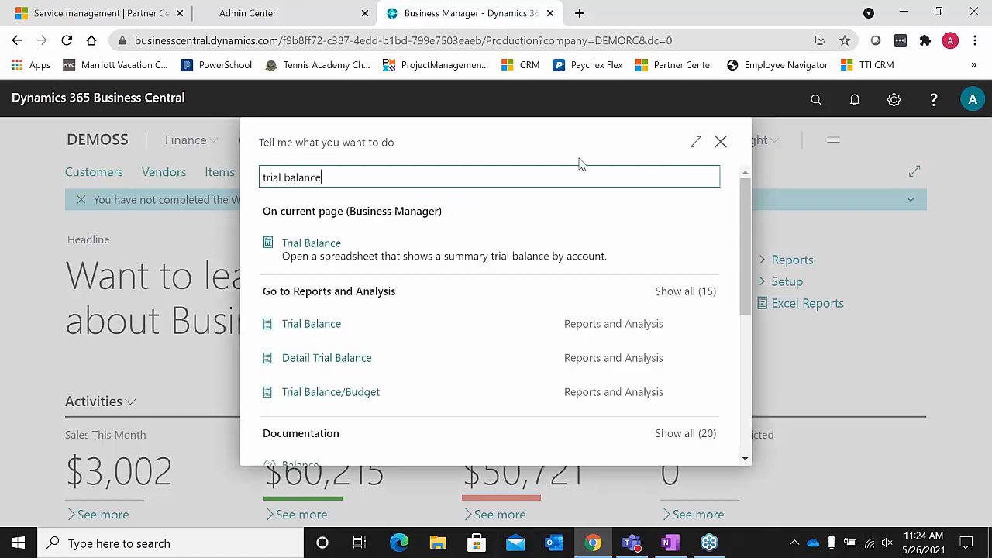
click(306, 325)
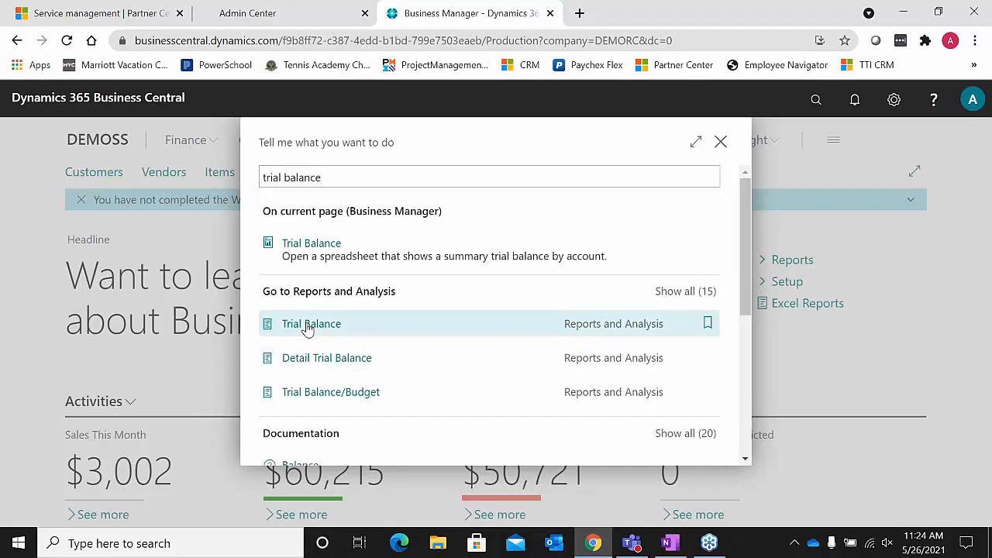
- Filter the Trial Balance report's G/L account number to the Prepaid Insurance account
scroll(543, 375, down, 5)
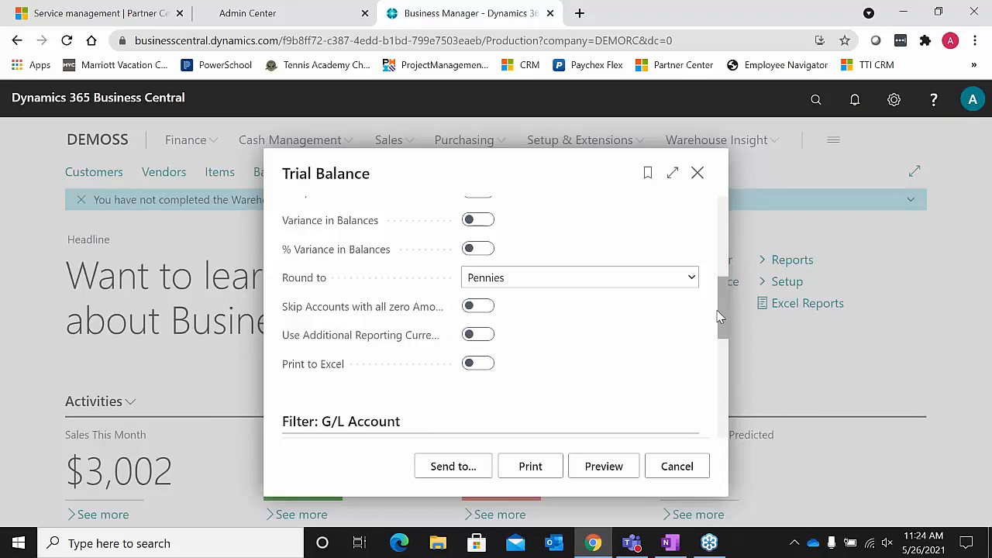
drag(718, 312, 654, 349)
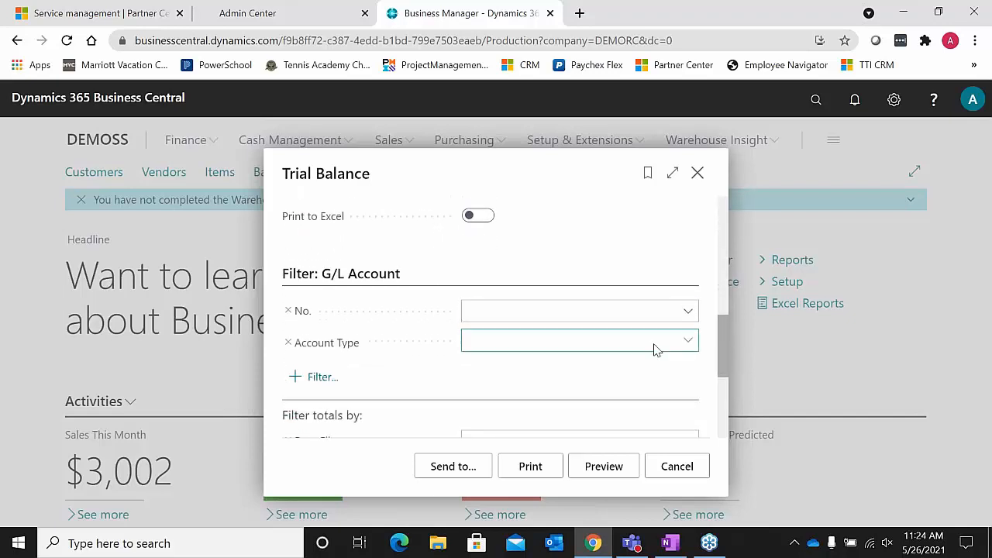
click(472, 310)
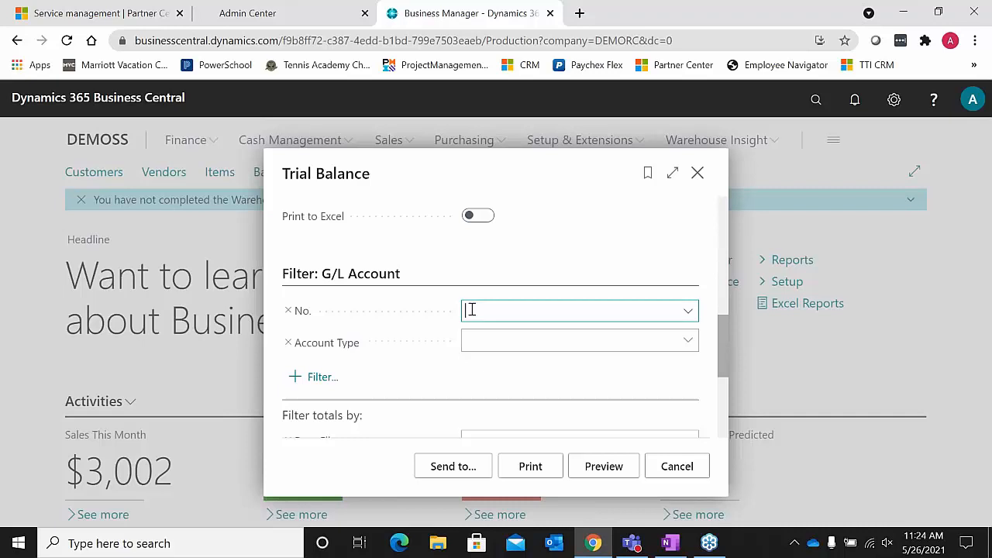
scroll(622, 432, down, 3)
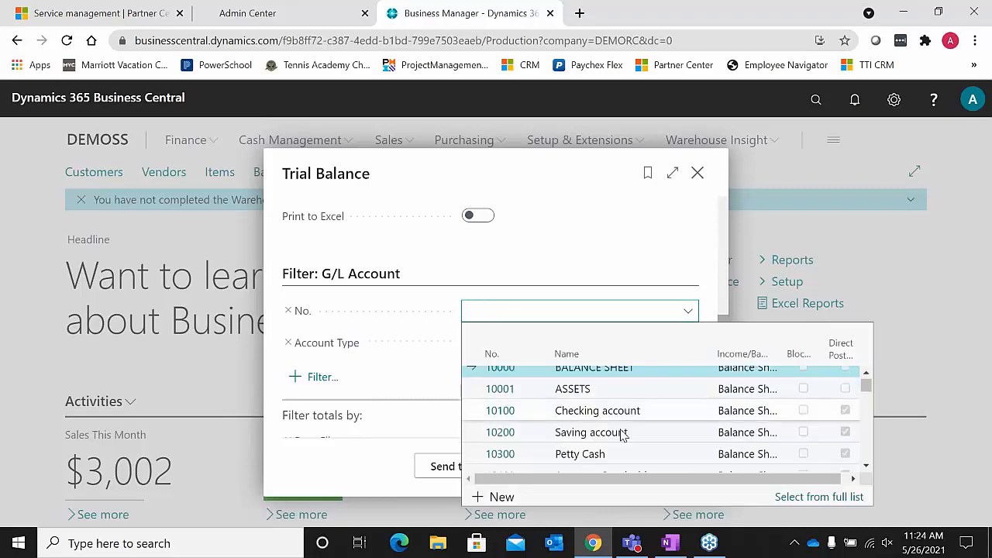
click(500, 375)
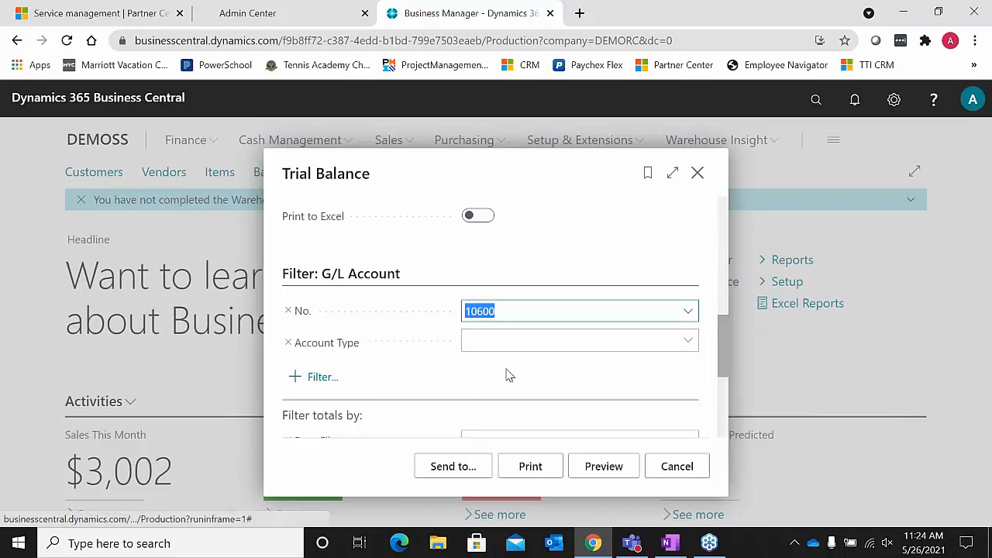
- Try to preview the Trial Balance report for the Prepaid Insurance account, then clear the G/L account number filter
click(602, 466)
click(624, 361)
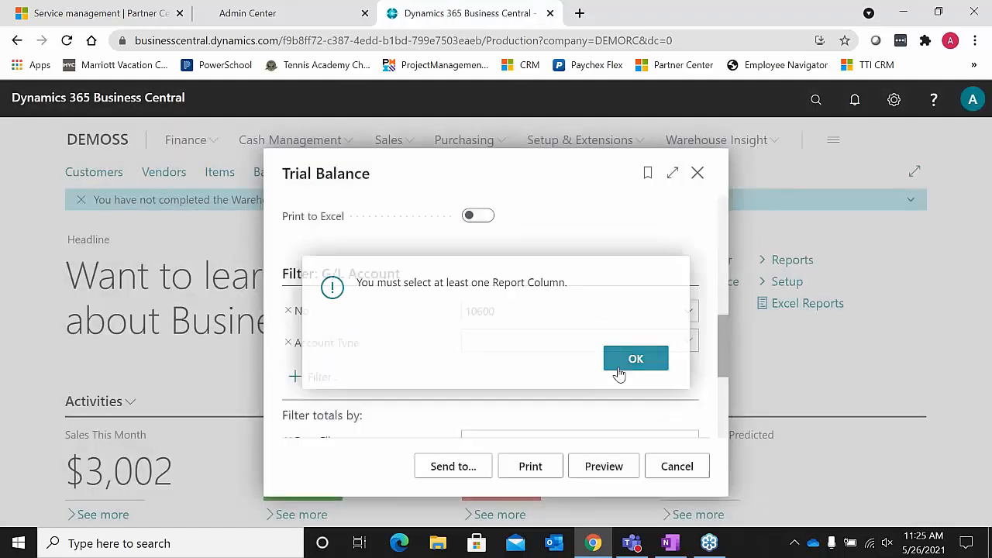
click(483, 342)
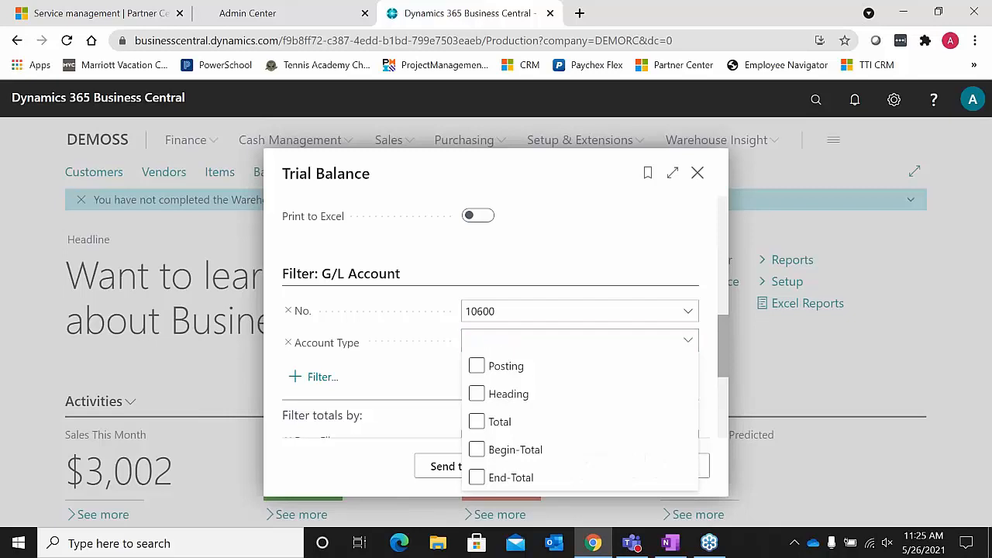
click(514, 310)
key(BackSpace)
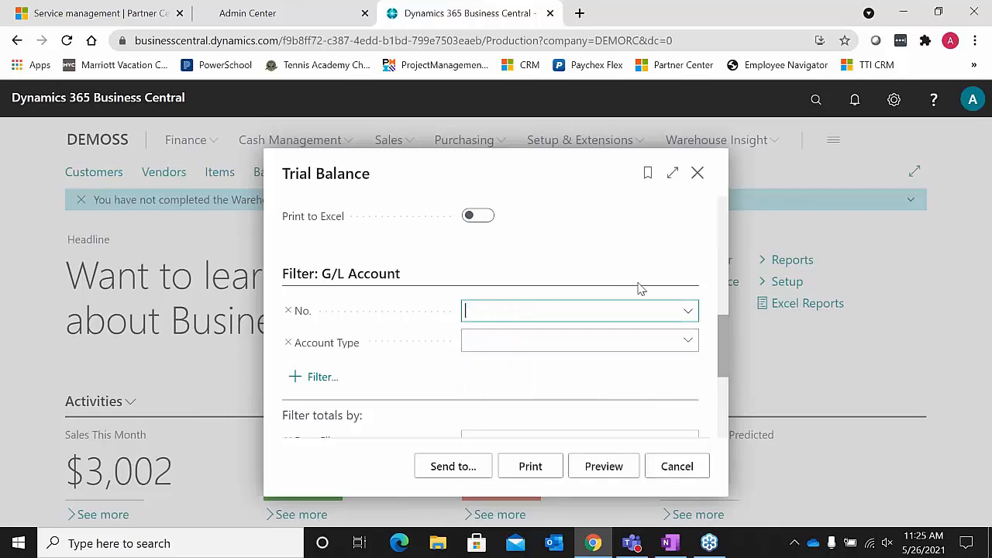
click(383, 336)
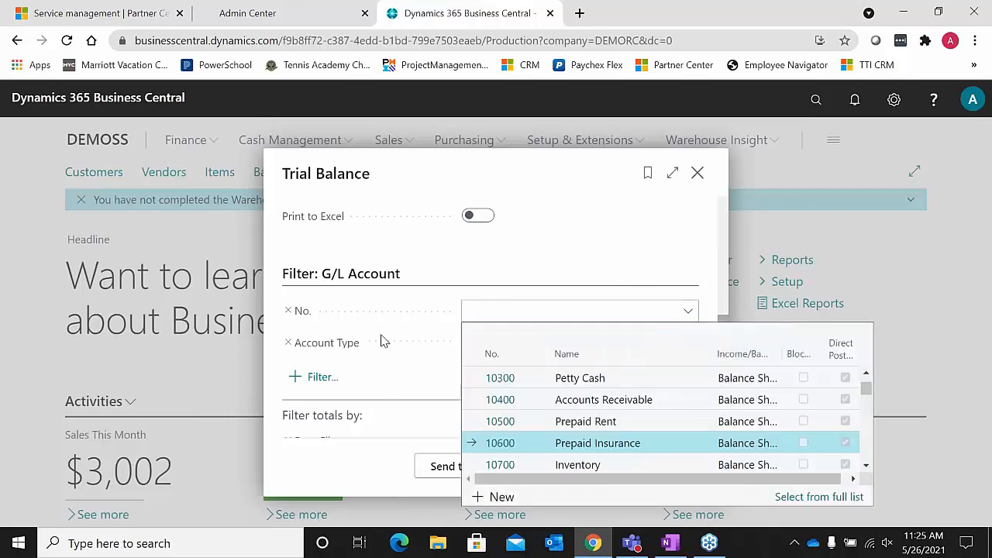
- Include the Actual Changes column in the Trial Balance report and try to preview it
click(605, 467)
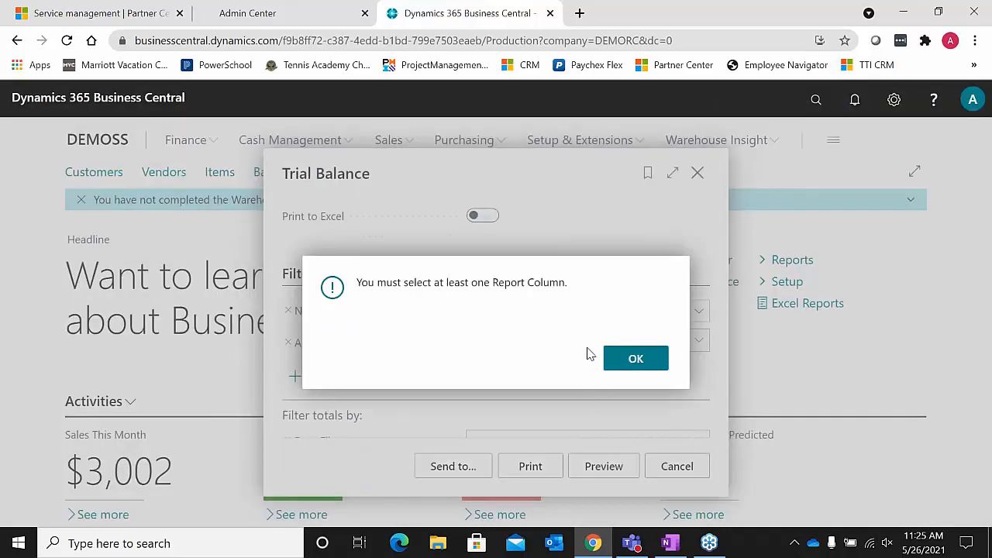
click(631, 360)
scroll(628, 348, up, 6)
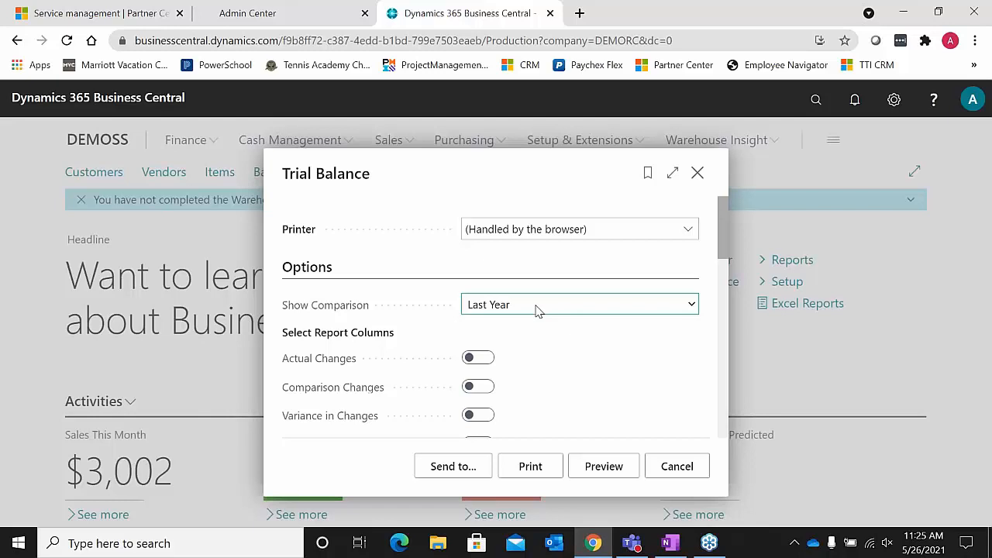
scroll(530, 408, down, 5)
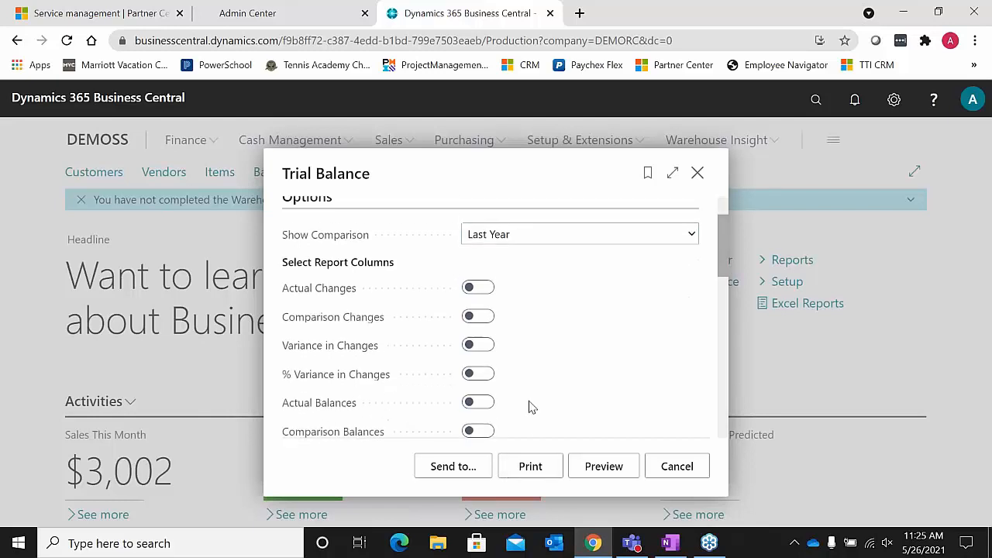
scroll(530, 408, down, 3)
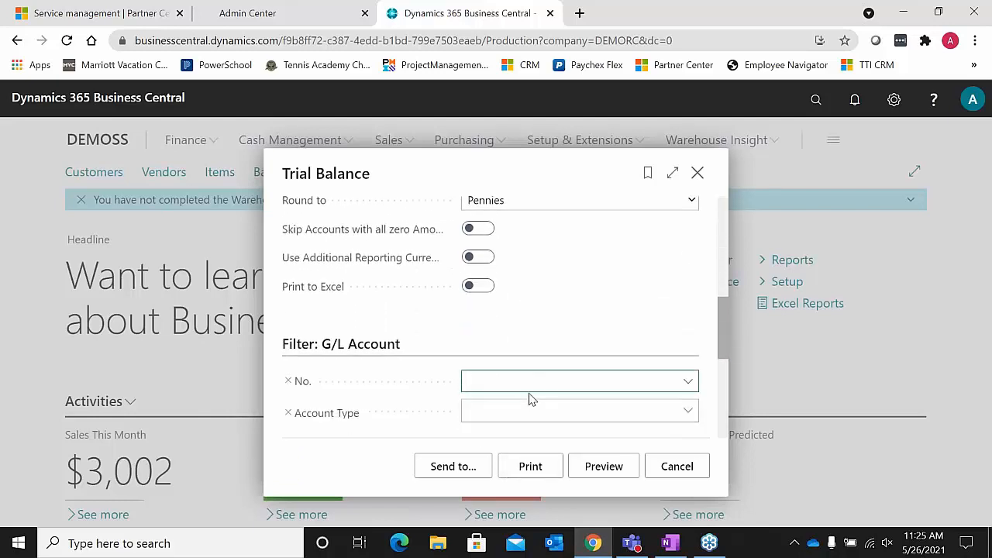
scroll(530, 408, up, 2)
scroll(531, 397, up, 5)
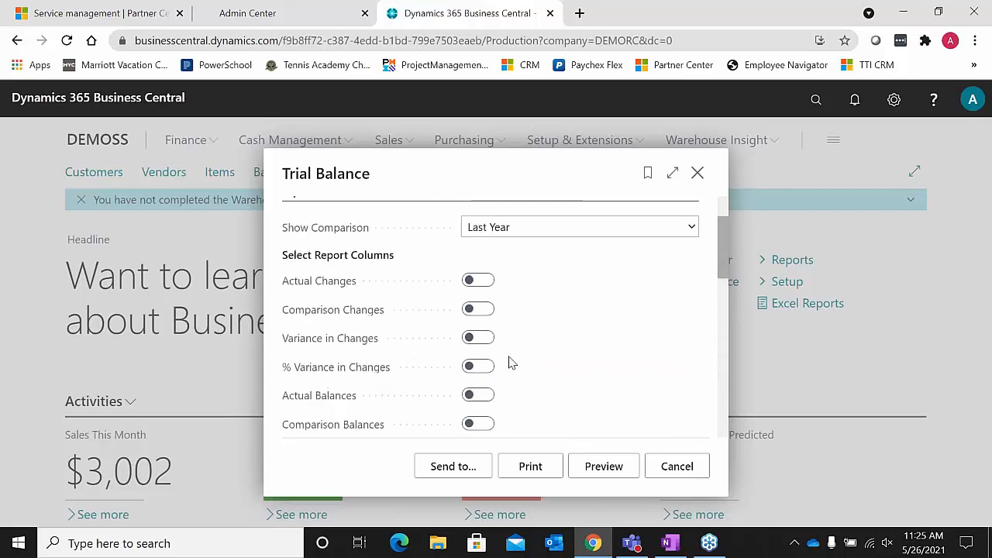
scroll(501, 284, up, 2)
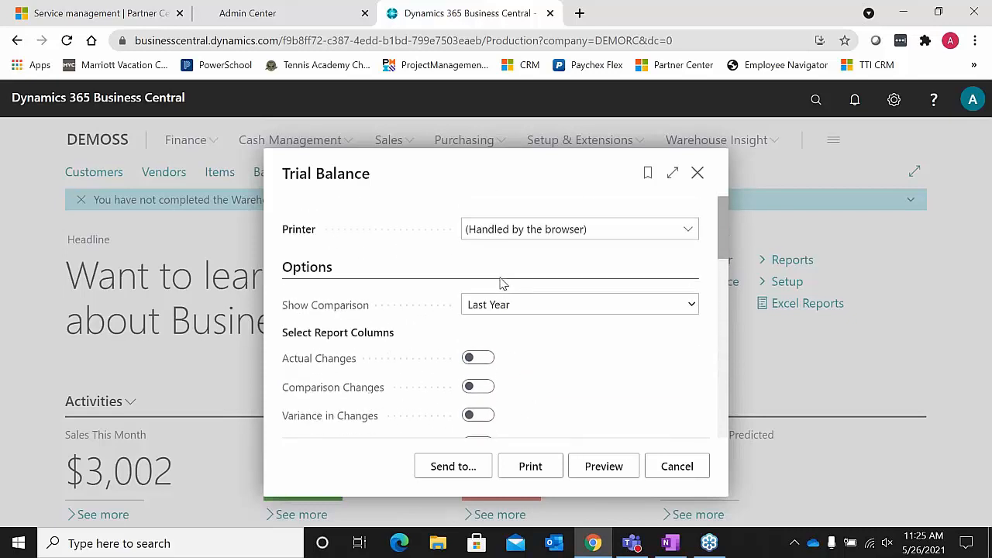
click(485, 358)
click(603, 466)
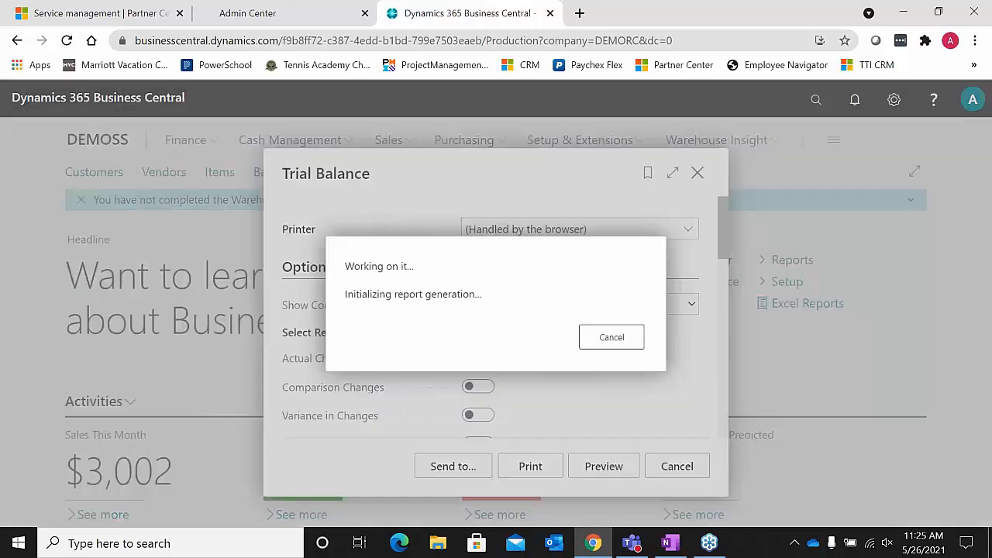
click(634, 360)
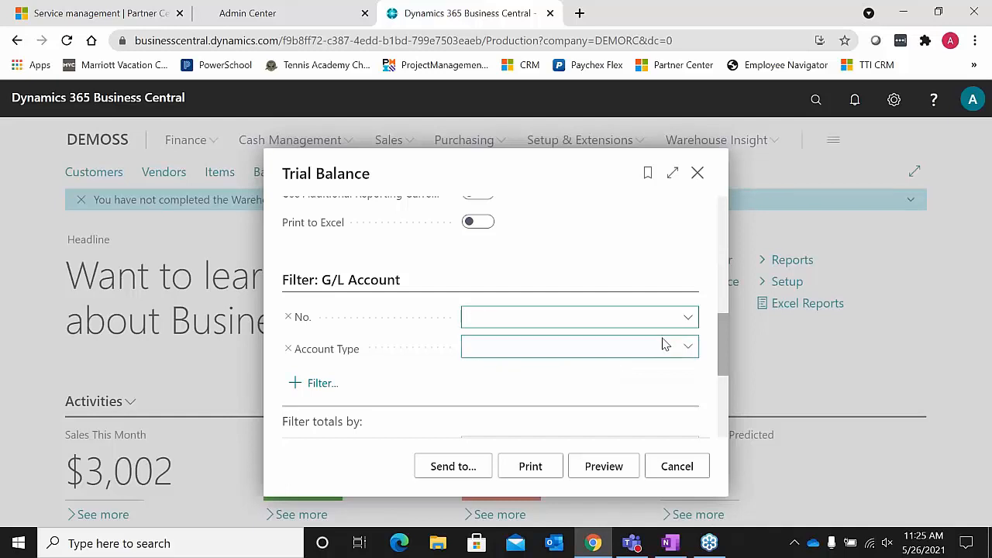
- Set the Trial Balance date filter to 12/31/20..05/31/21, preview the report, and close the preview and report request
scroll(527, 370, down, 1)
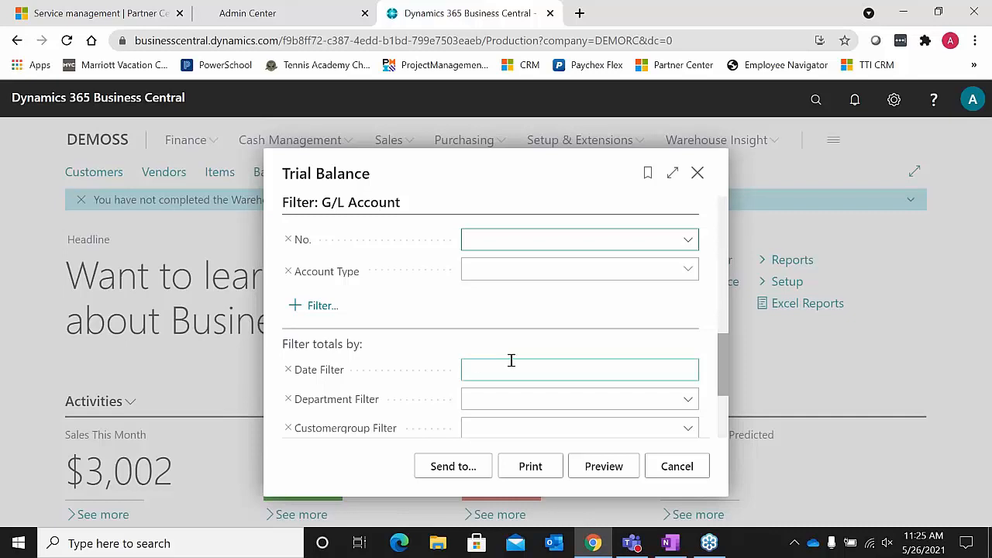
click(500, 372)
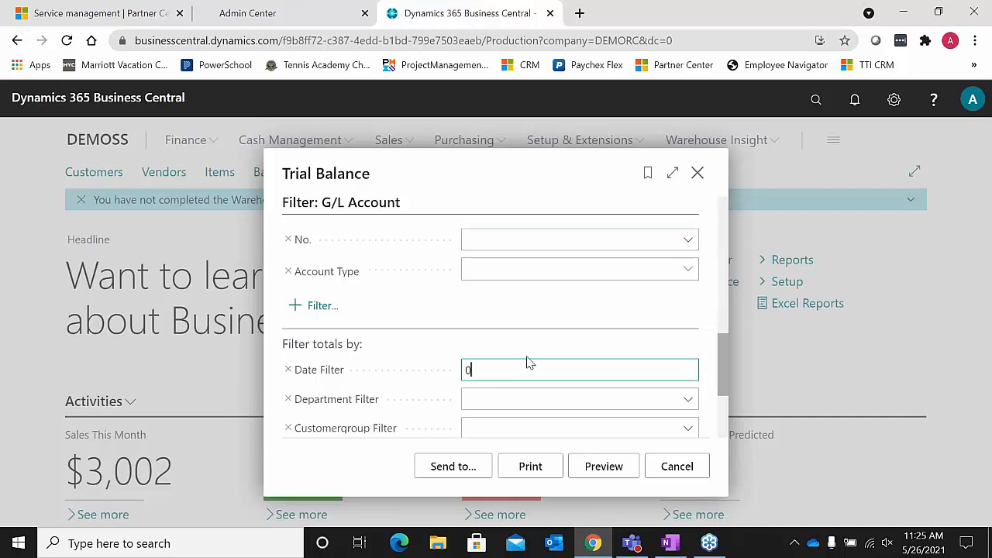
text(123120.)
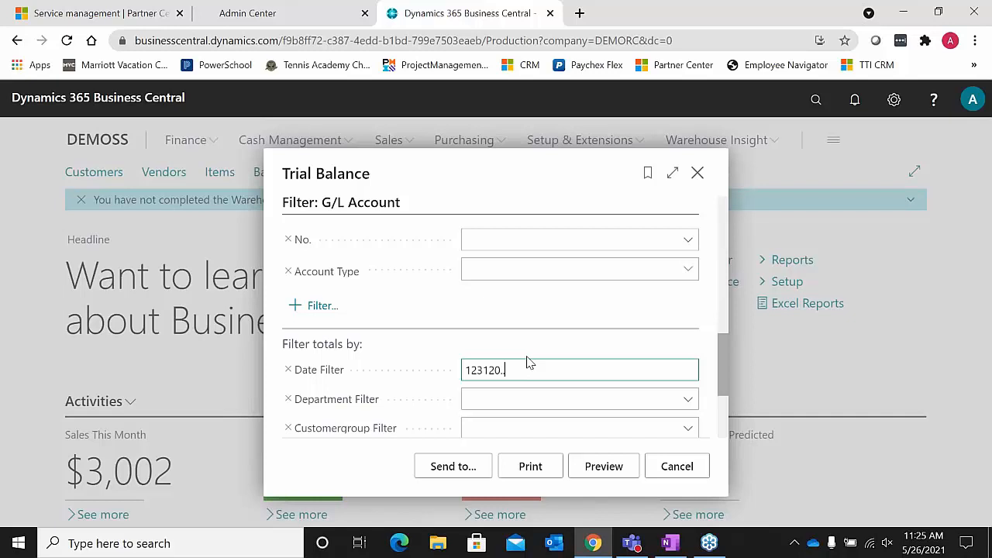
text(31/20..05/31/)
text(21)
key(Tab)
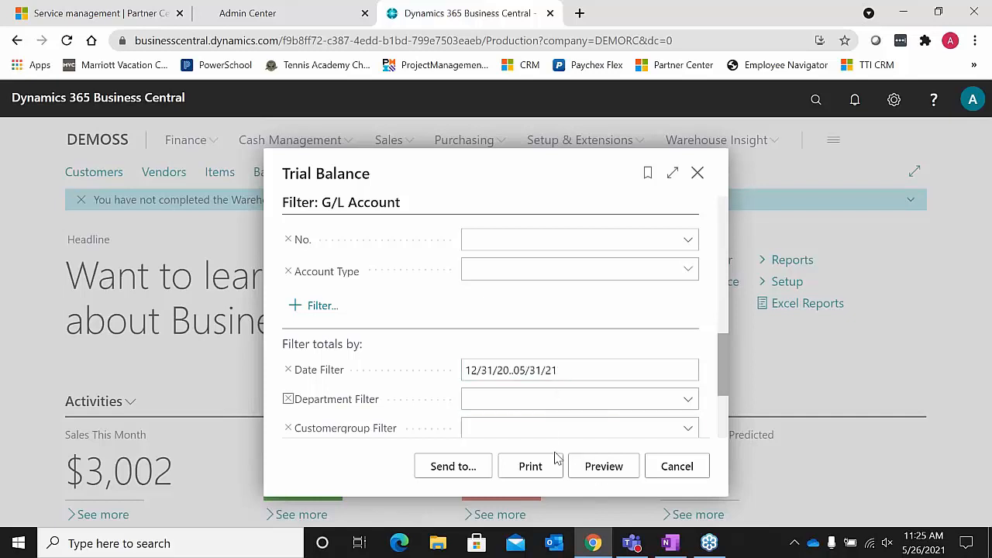
click(598, 469)
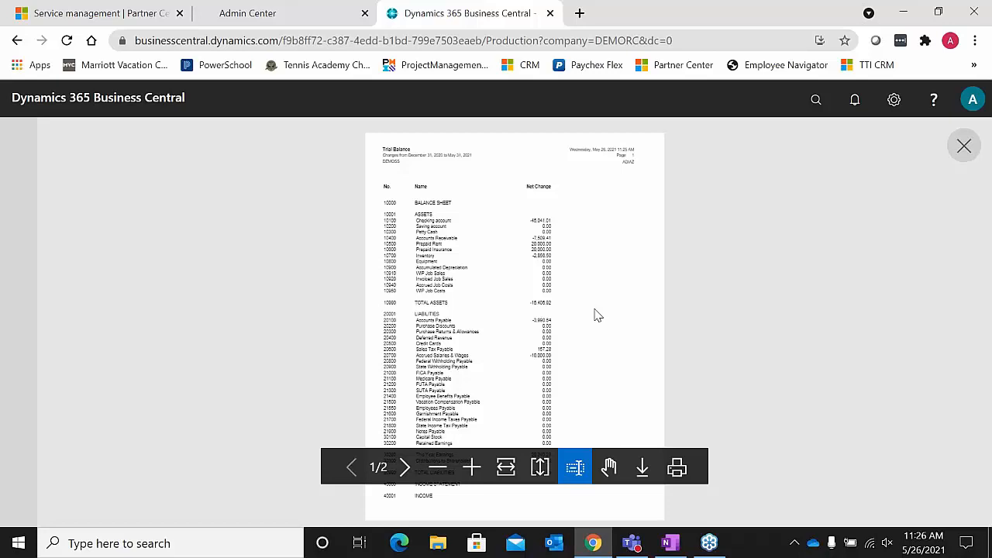
click(964, 147)
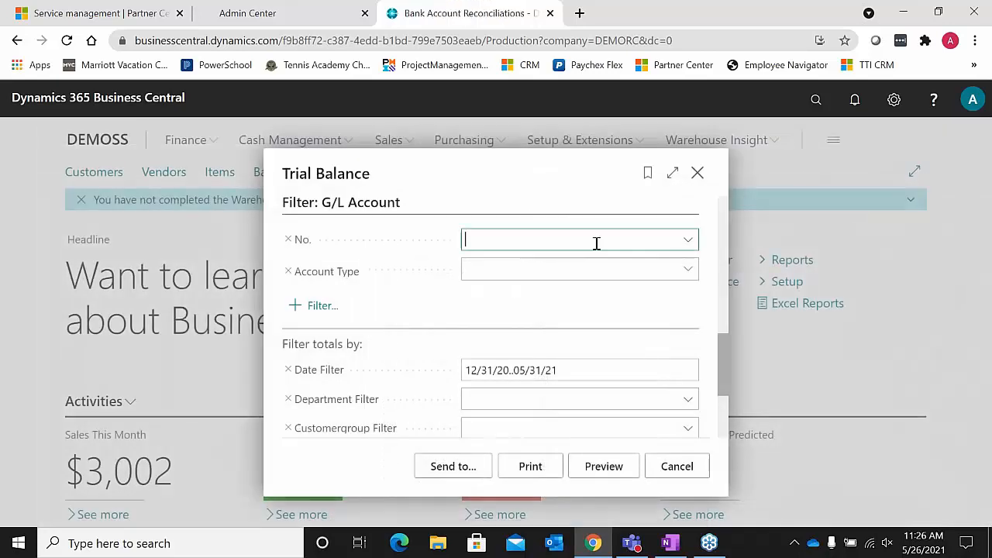
click(675, 466)
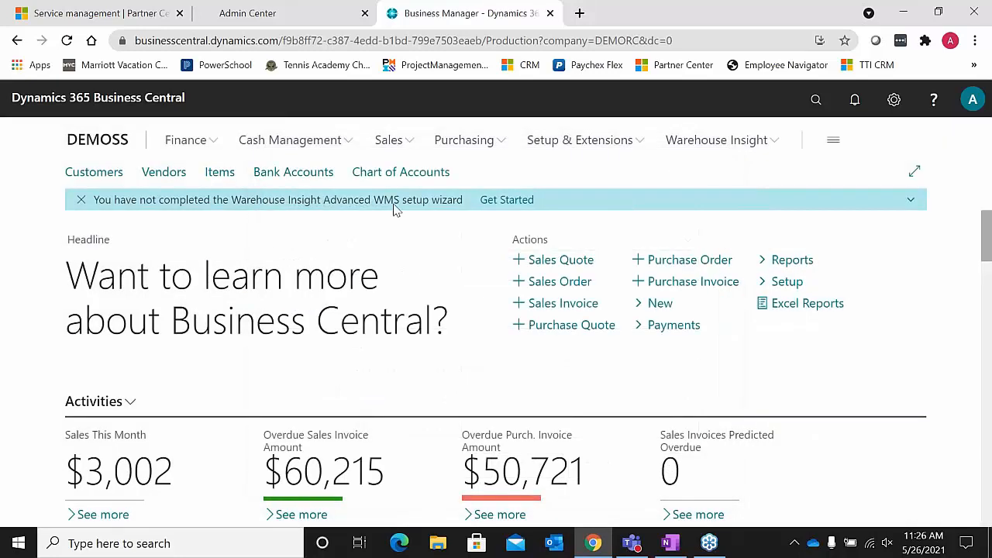
- Go to the finance account schedules and open the M-INCOME income statement schedule
click(214, 146)
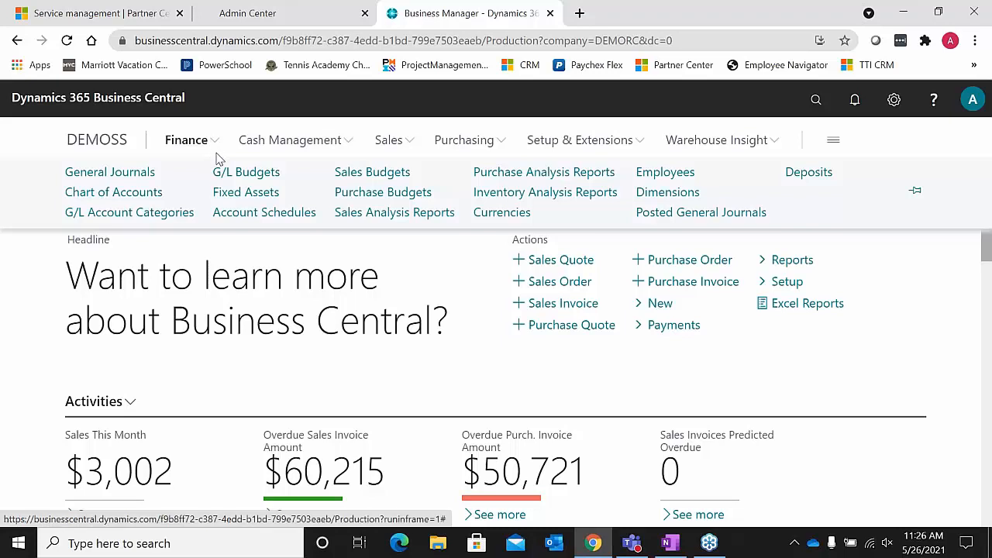
click(266, 212)
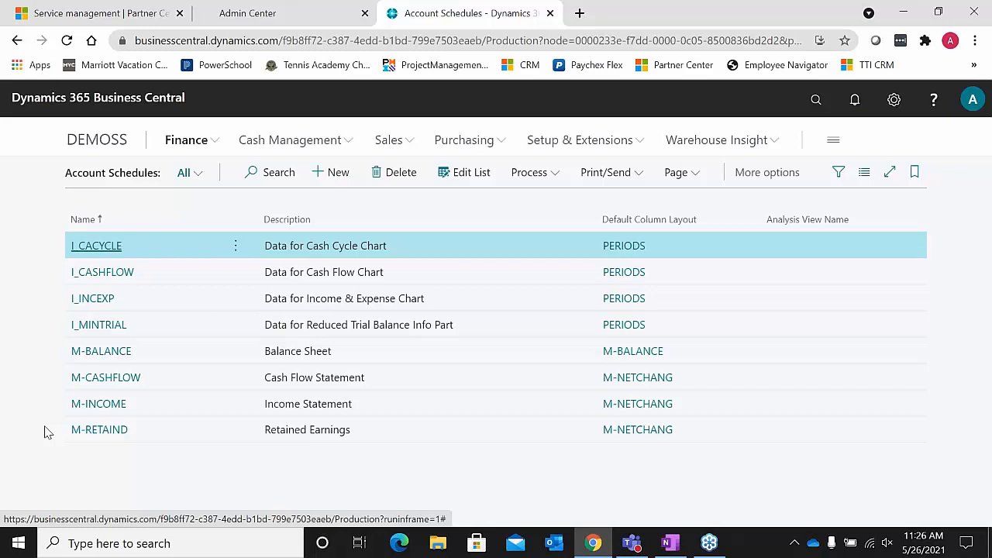
click(99, 404)
click(638, 359)
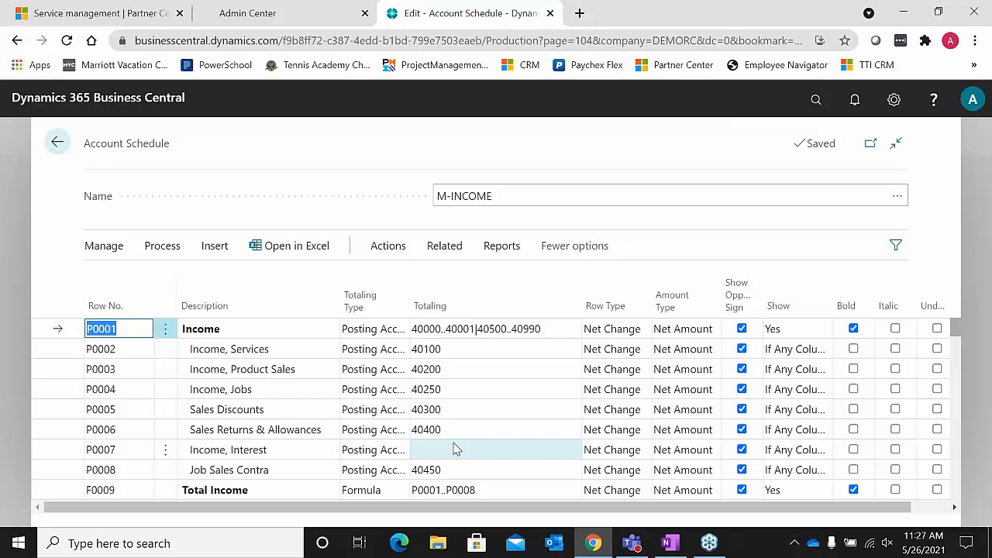
- Start printing the M-INCOME account schedule with starting date 12/31/2020 and ending date 5/31/2021
click(502, 246)
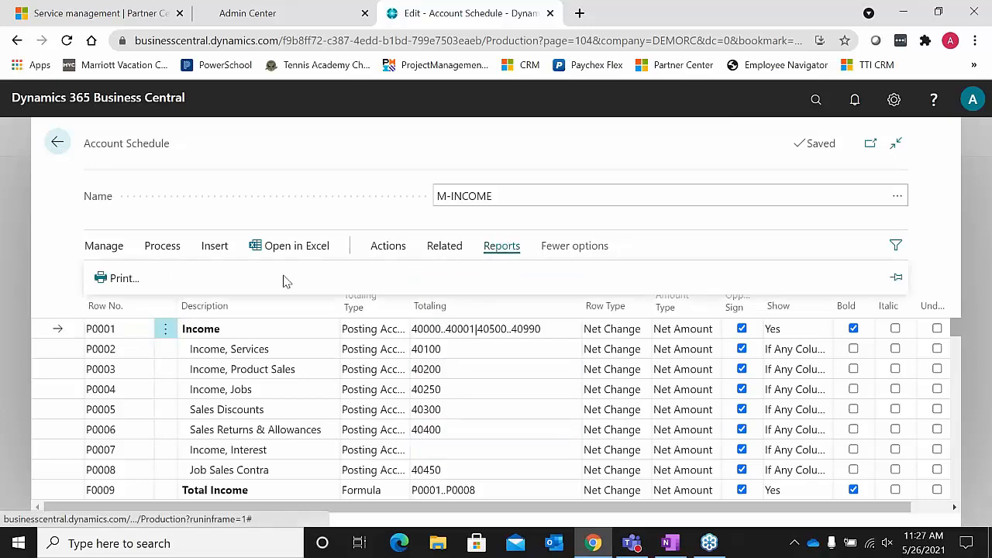
click(109, 278)
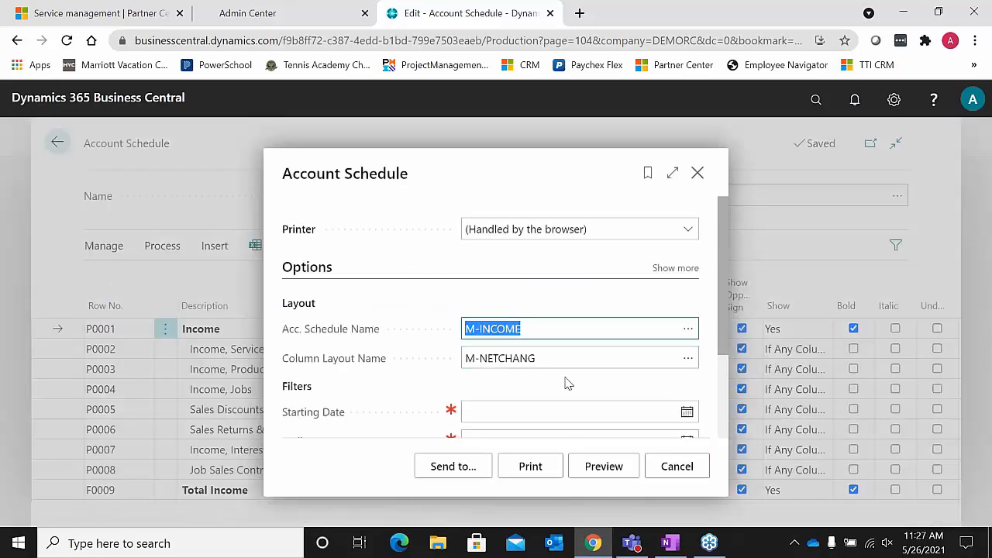
click(497, 411)
text(12)
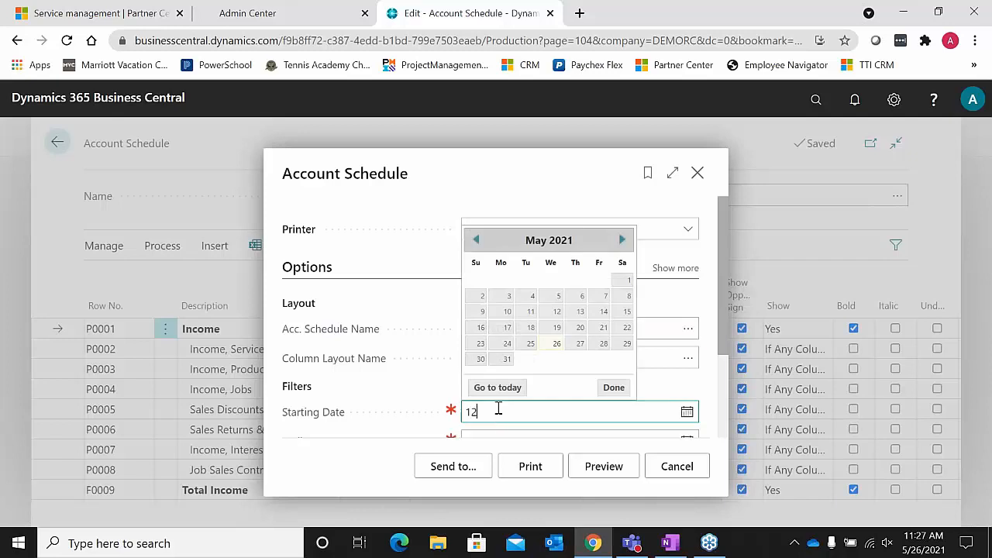
text(/31/)
text(20)
key(Tab)
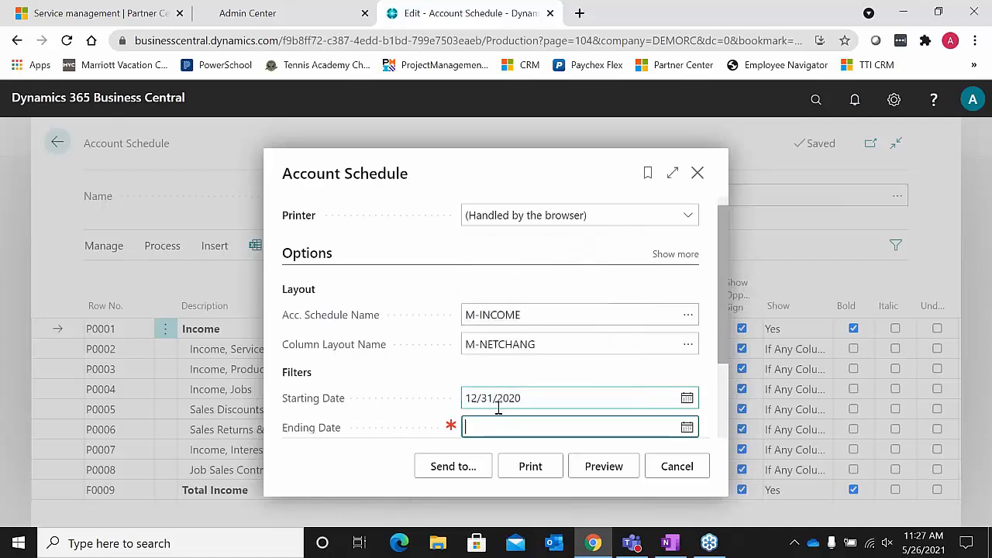
text(053121)
key(Tab)
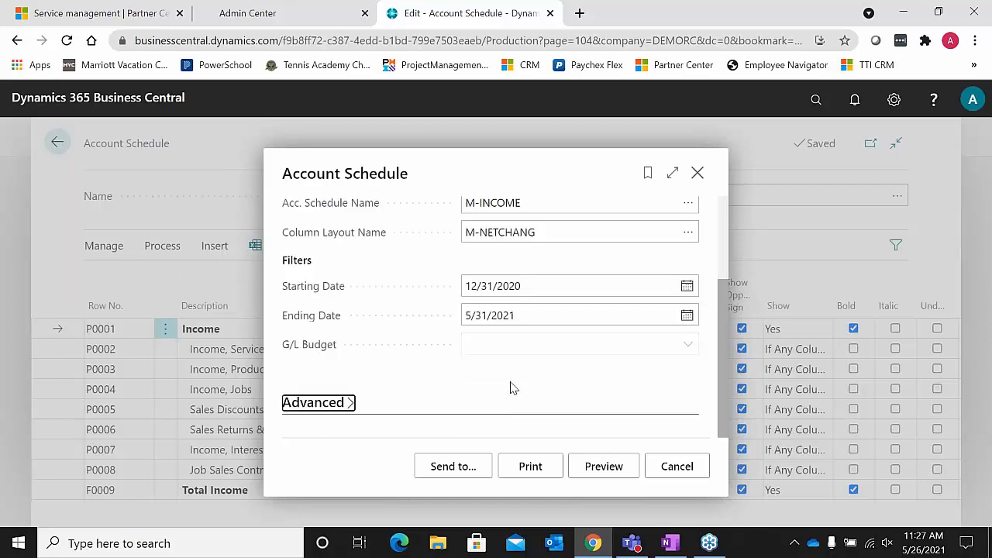
- Preview the income statement, close it and its report request, and return to the Business Manager home page
click(604, 466)
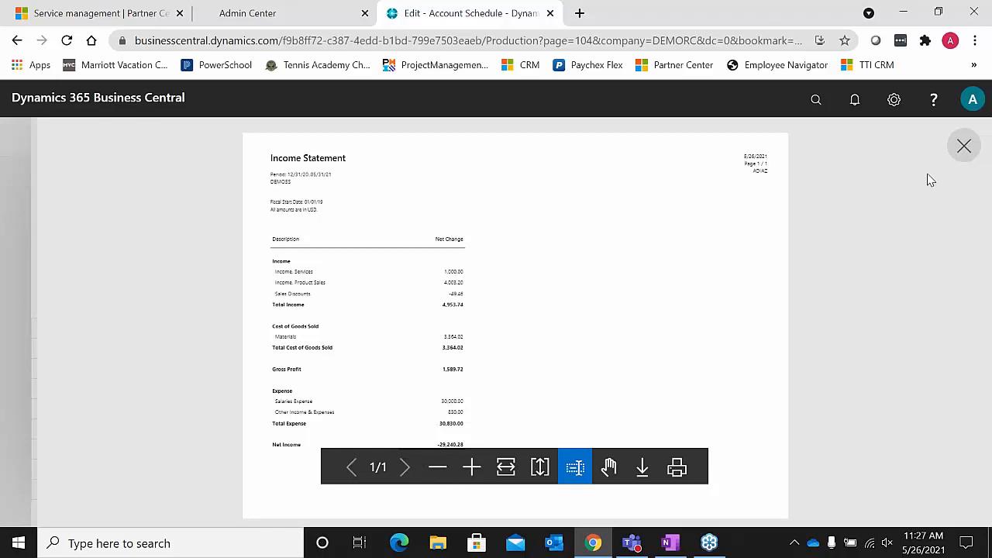
click(964, 147)
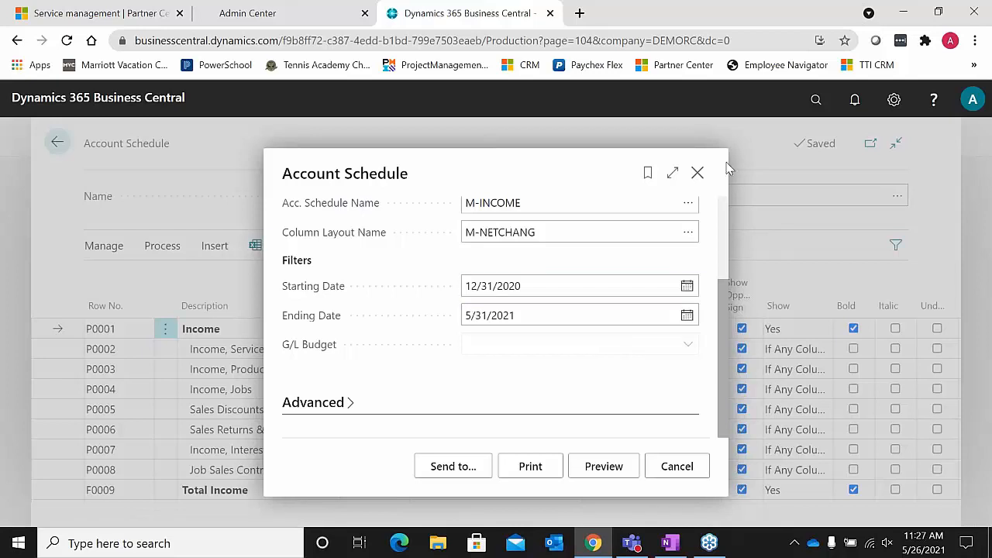
click(698, 172)
click(57, 142)
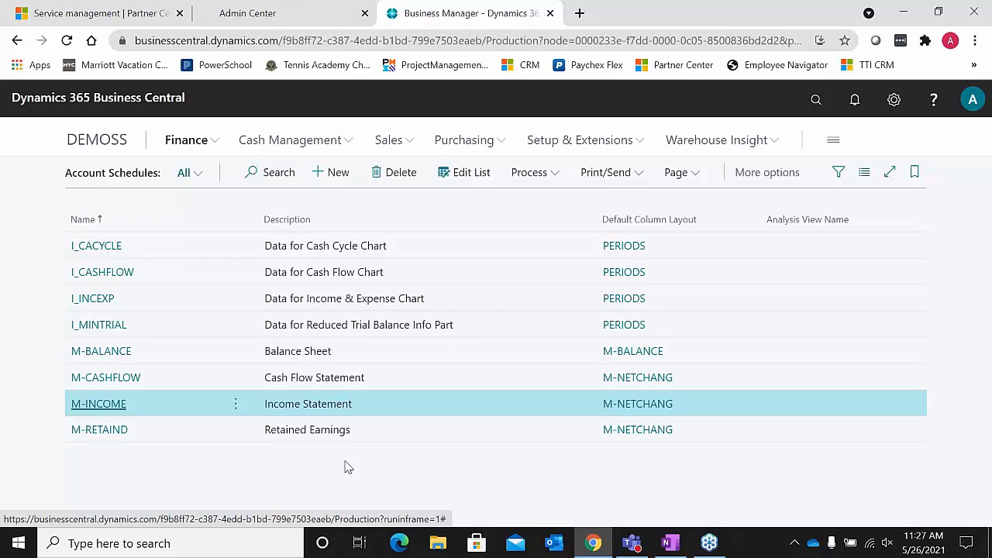
click(100, 145)
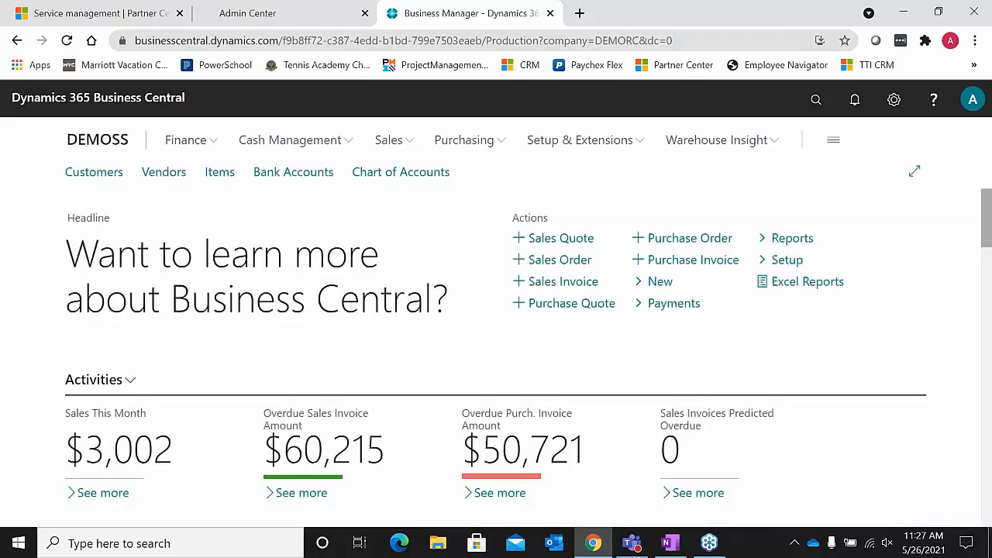
- Review the ledger entries behind the Checking account's balance in Favorite Accounts and return to view the home page's Trial Balance section
scroll(506, 360, down, 5)
scroll(555, 322, down, 8)
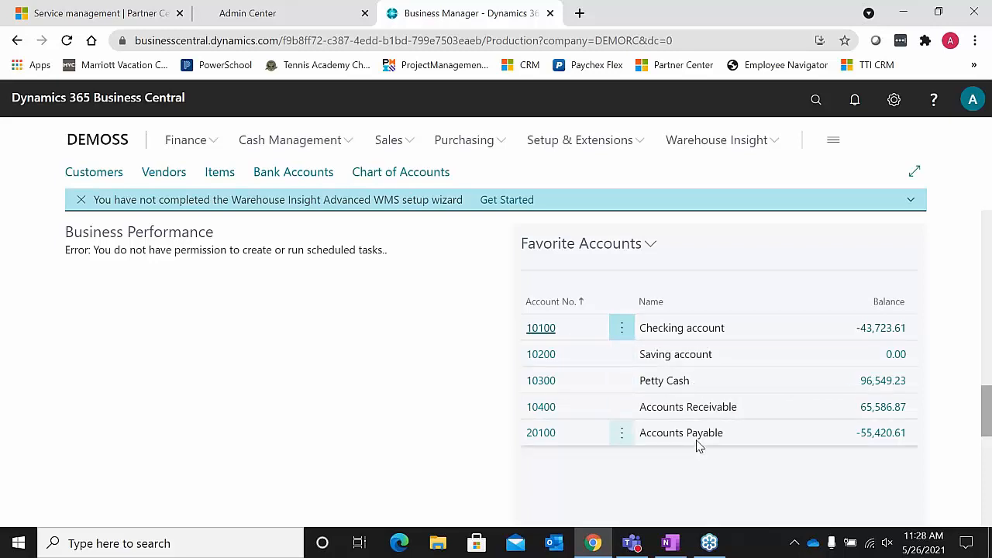
click(884, 329)
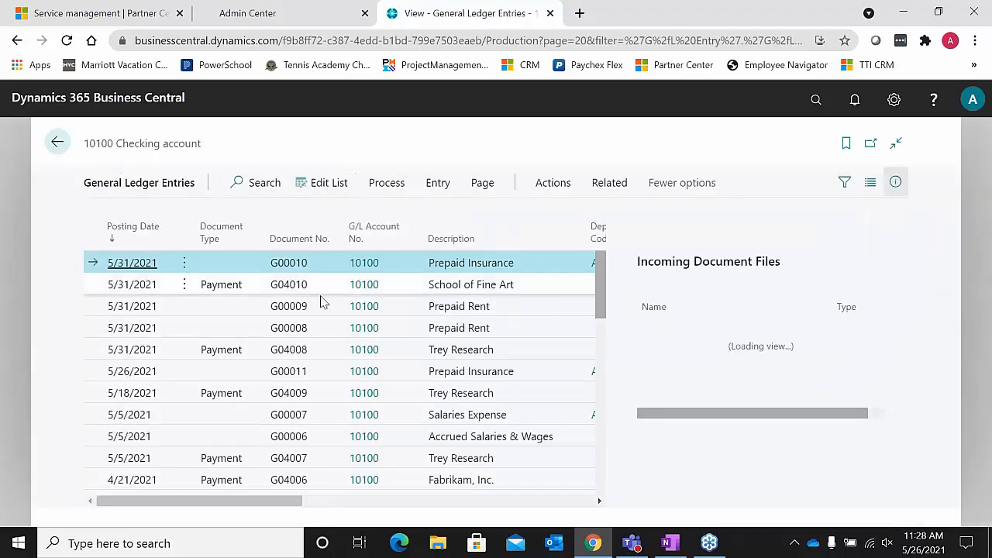
click(57, 143)
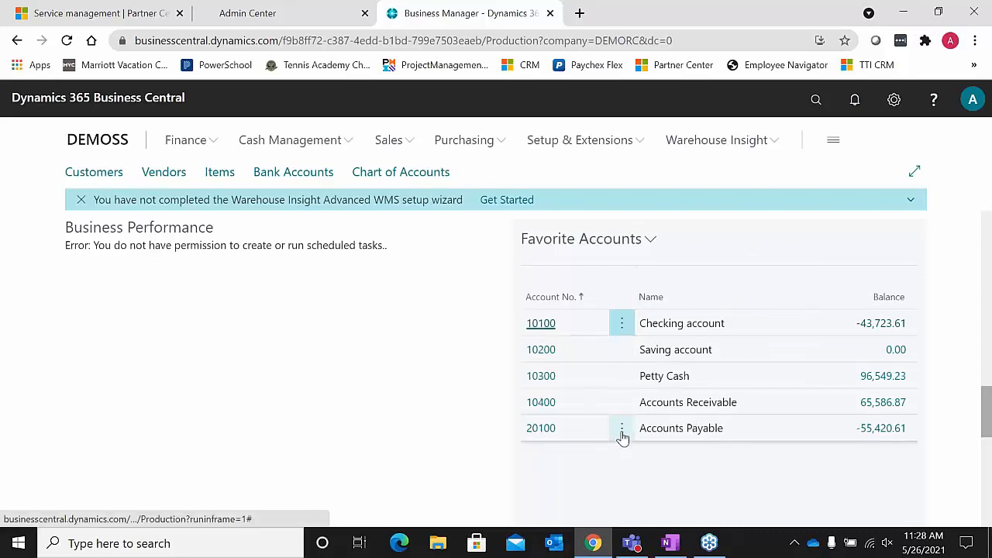
scroll(623, 433, down, 5)
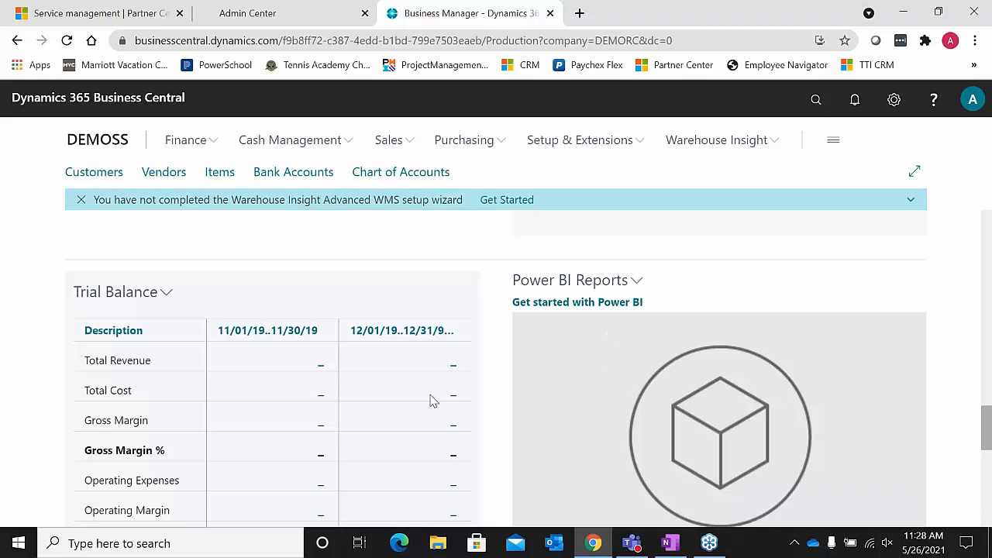
- Look through the rows of the home page's Trial Balance section, from Total Revenue to income before interest
scroll(428, 397, down, 1)
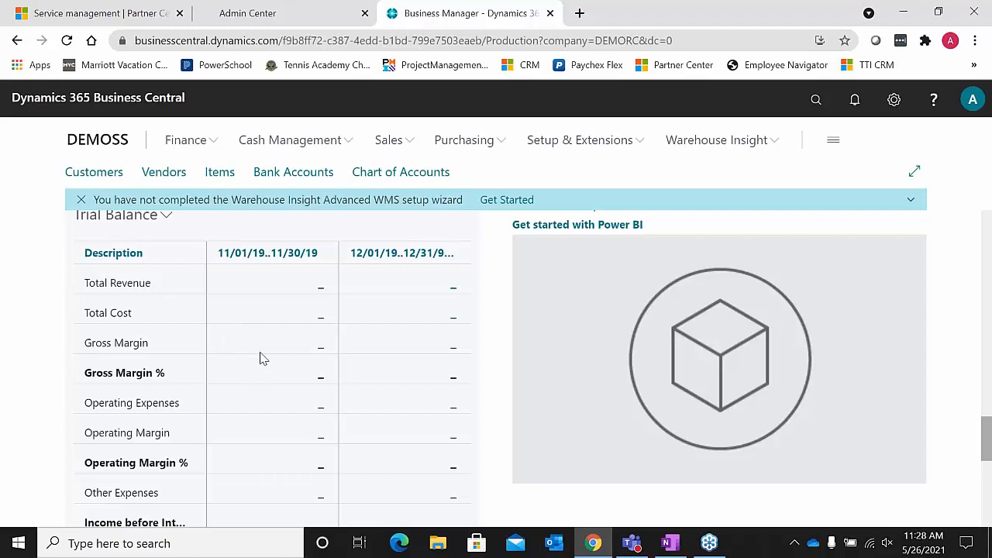
scroll(282, 370, down, 1)
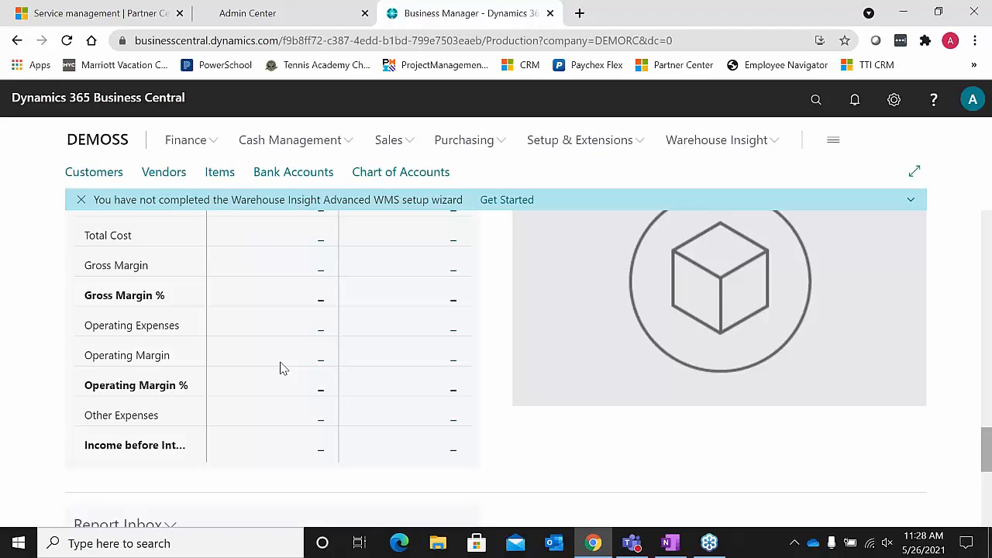
scroll(283, 369, up, 1)
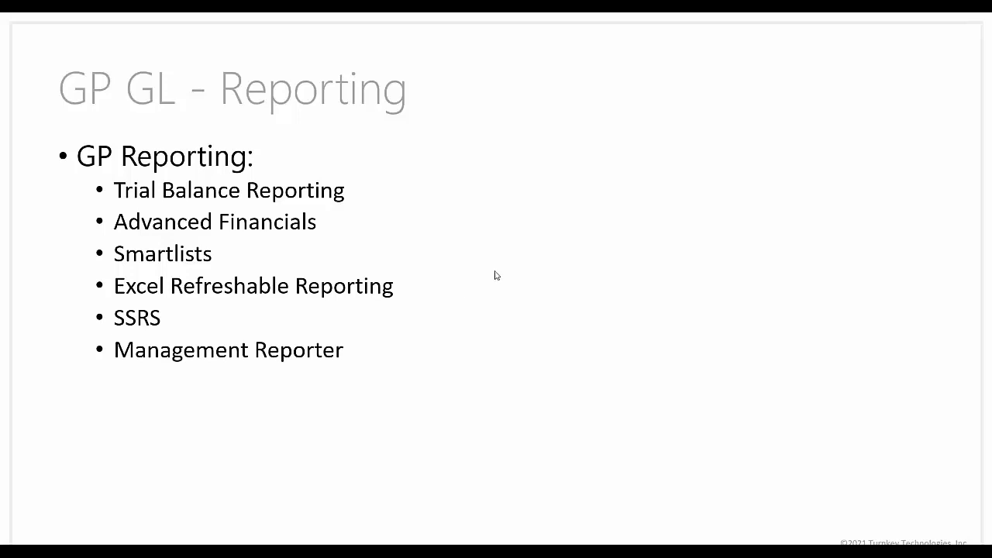
click(631, 262)
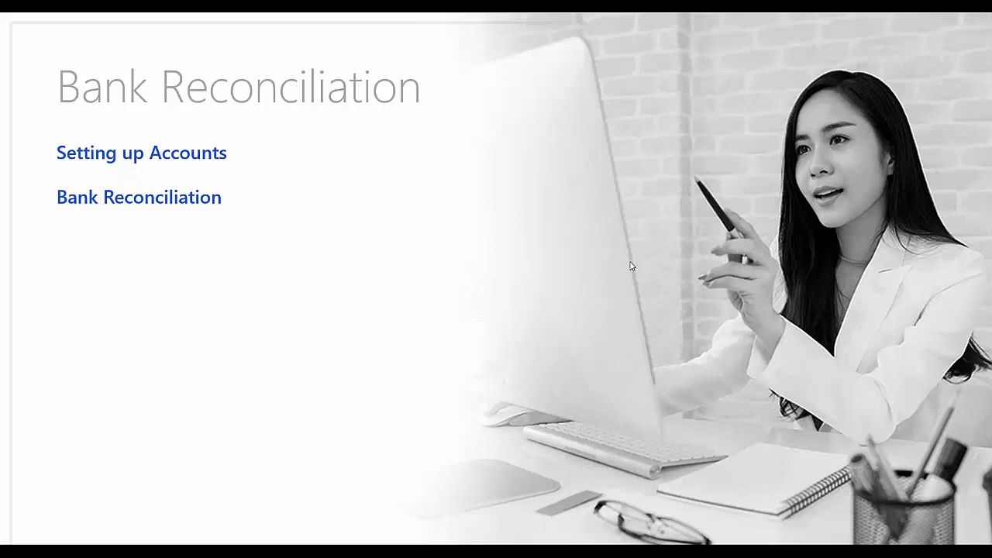
click(532, 440)
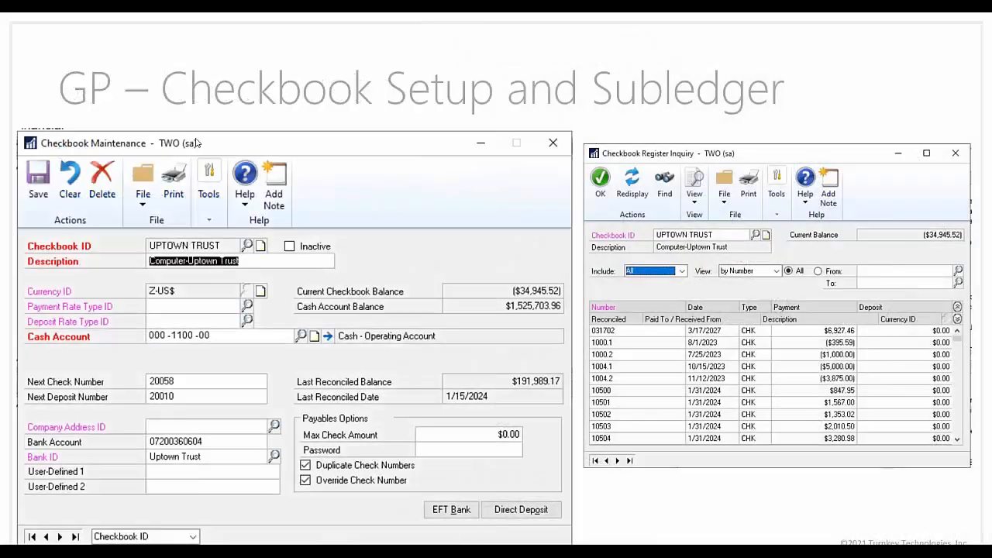
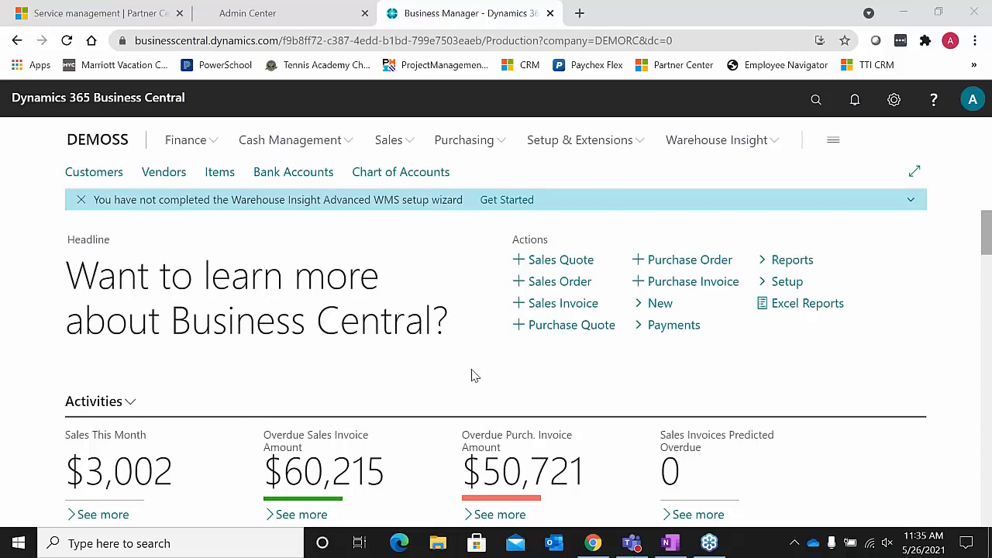
- Go to the cash management bank accounts, view the CHECKING account card, and return to the list
click(315, 146)
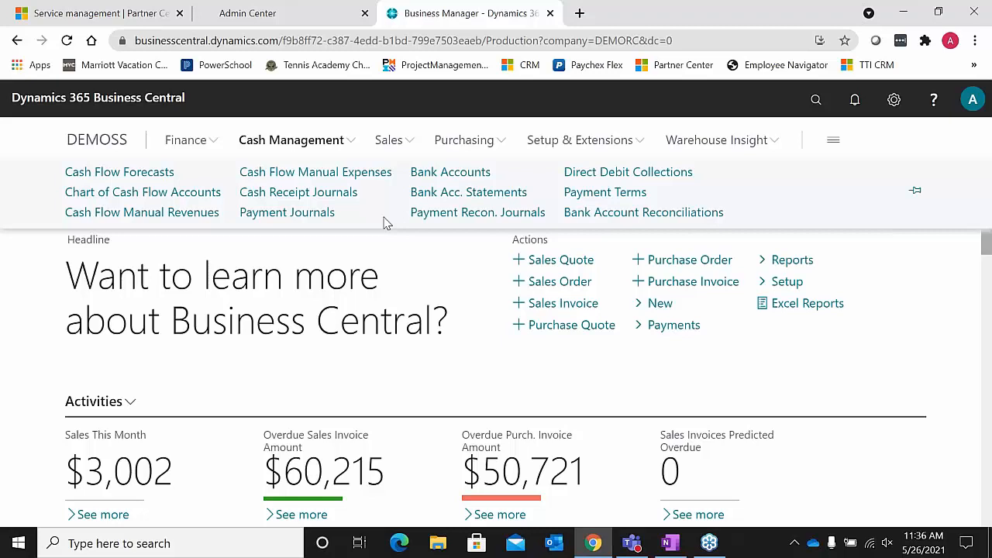
click(461, 174)
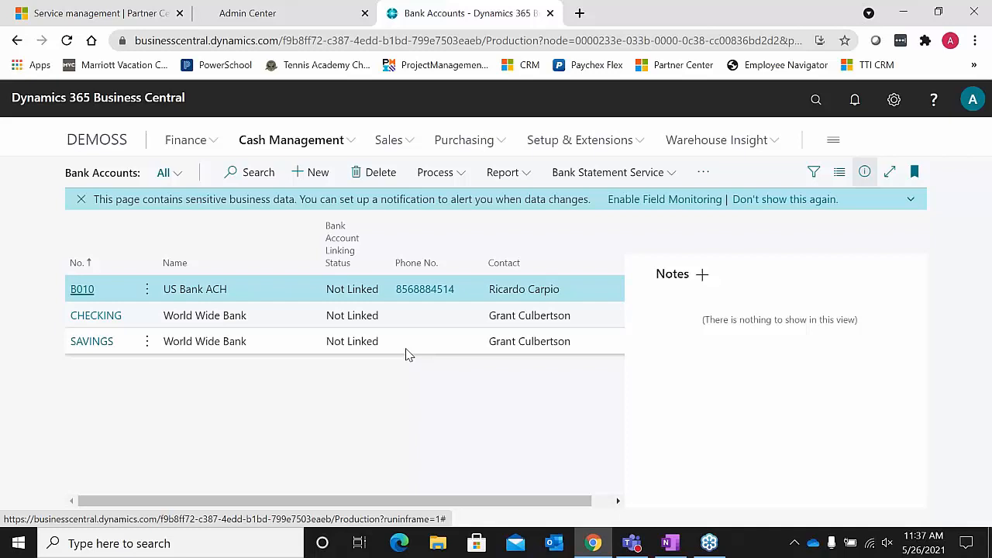
click(85, 317)
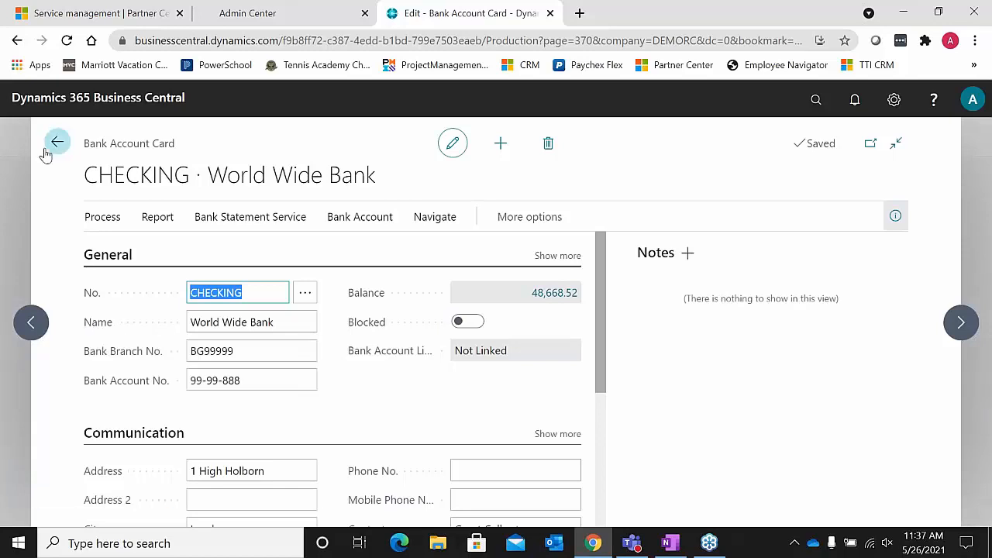
click(58, 143)
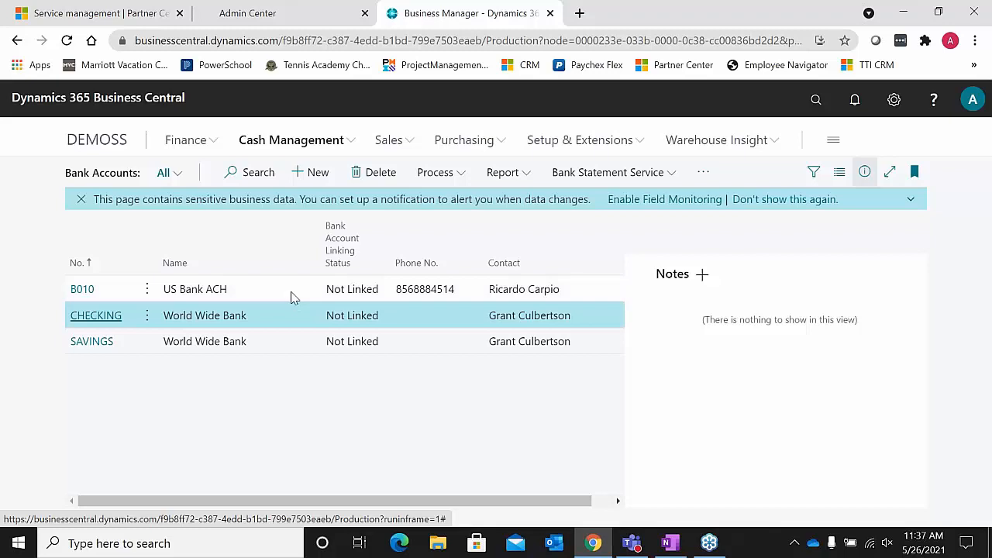
- Go to the bank account reconciliations and create a new reconciliation for the CHECKING account
click(351, 145)
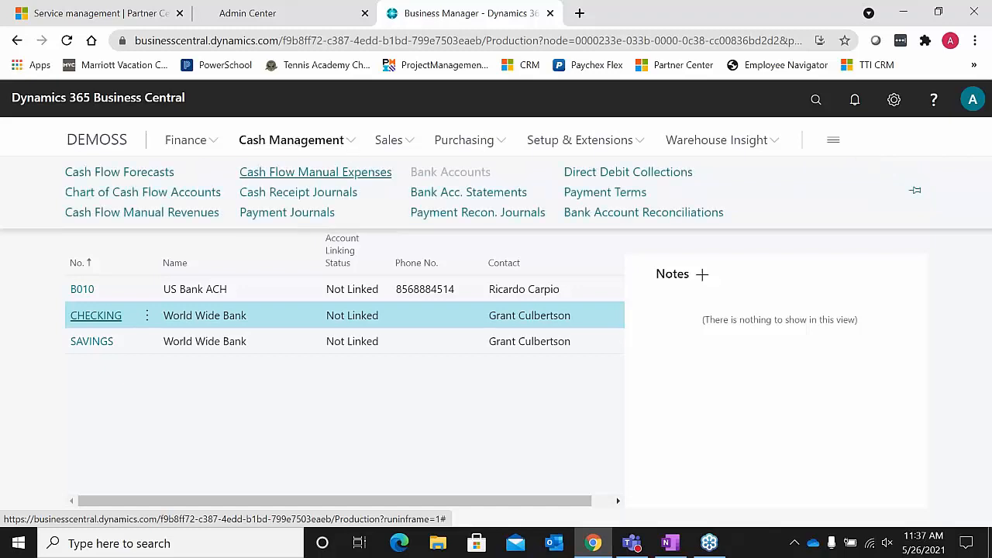
click(597, 214)
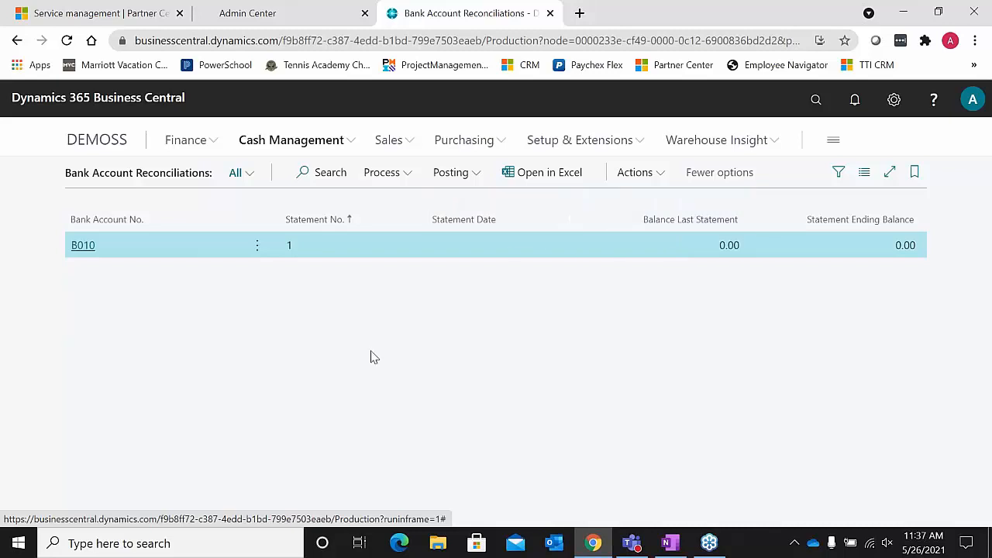
click(640, 174)
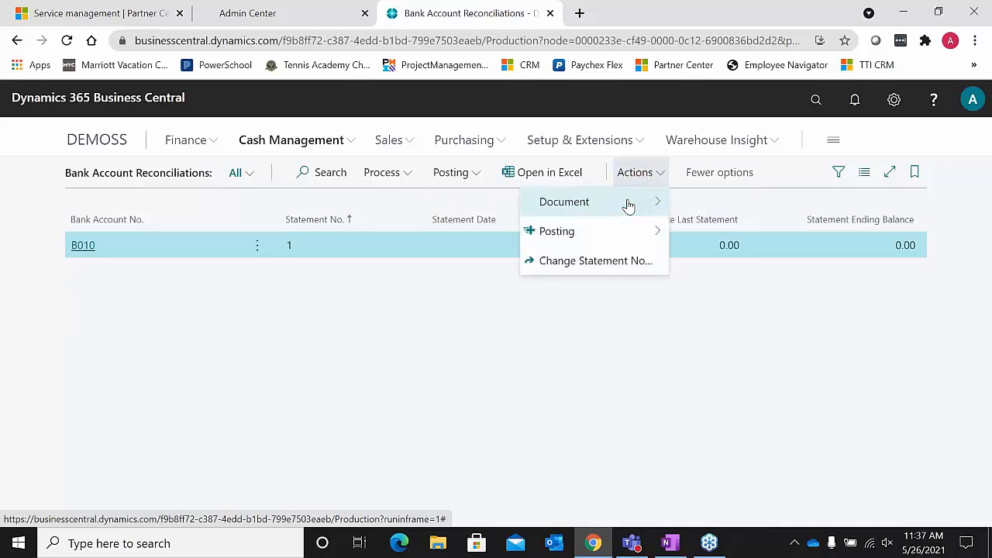
mouse_move(652, 206)
click(697, 201)
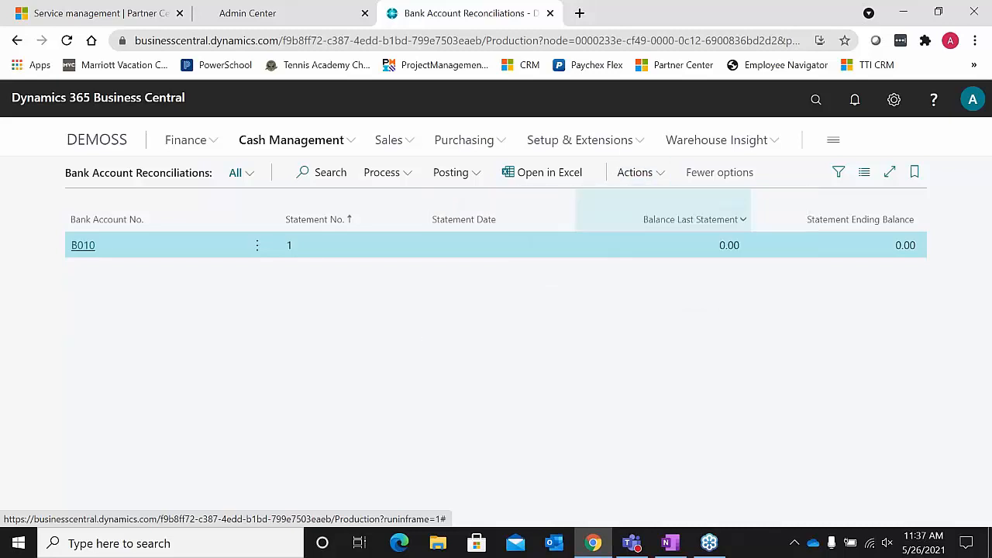
click(240, 351)
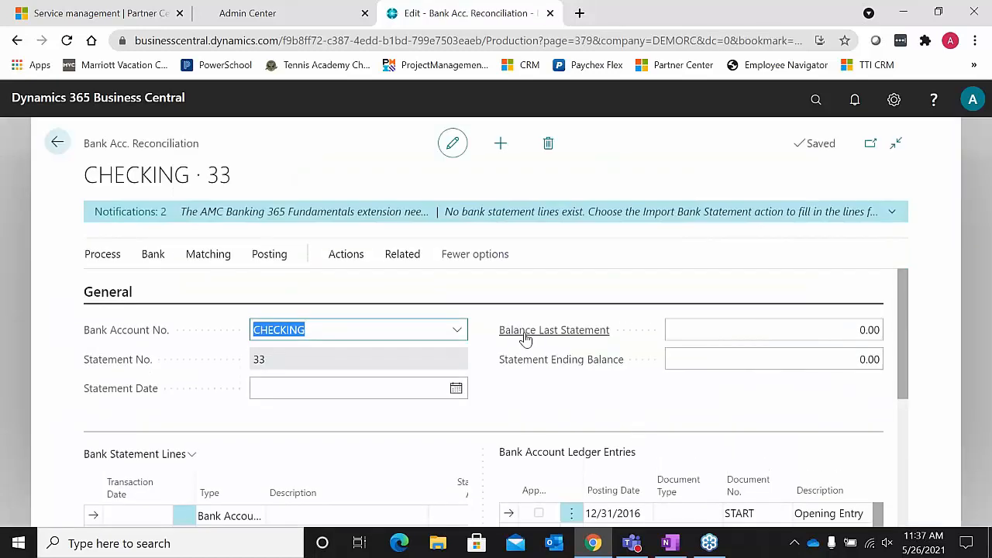
- Examine the reconciliation's statement lines and ledger entries and the available bank statement import action
scroll(525, 339, down, 1)
scroll(401, 308, up, 1)
click(154, 260)
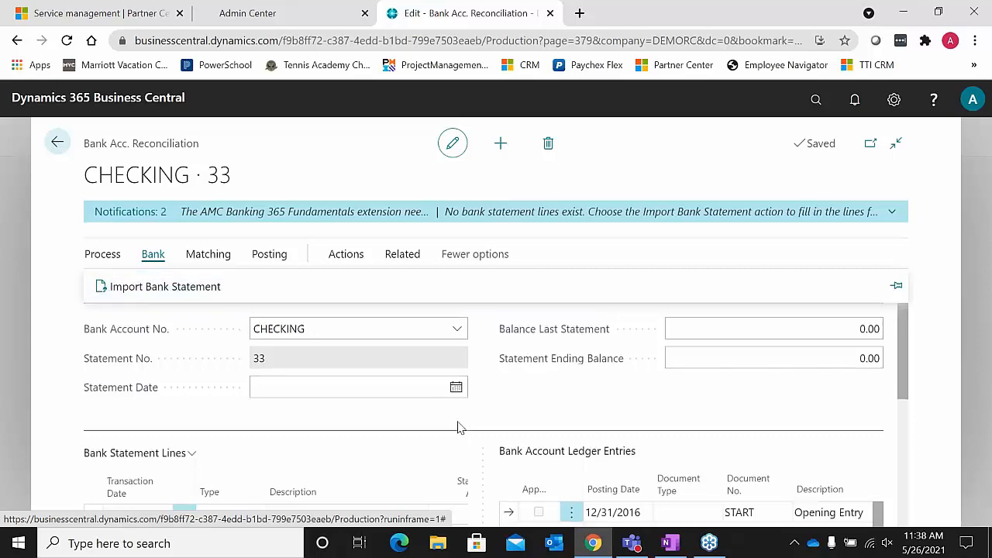
scroll(458, 426, down, 1)
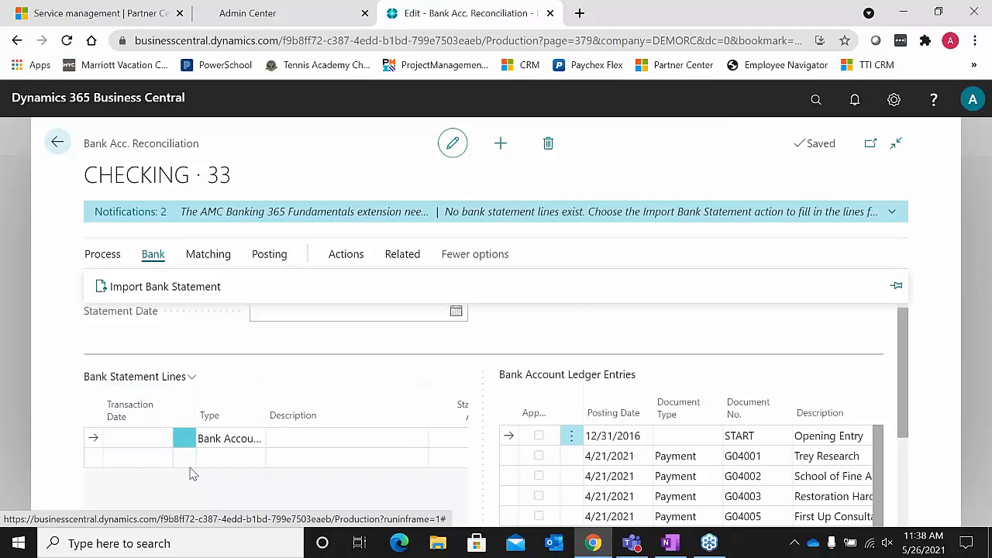
scroll(256, 415, up, 1)
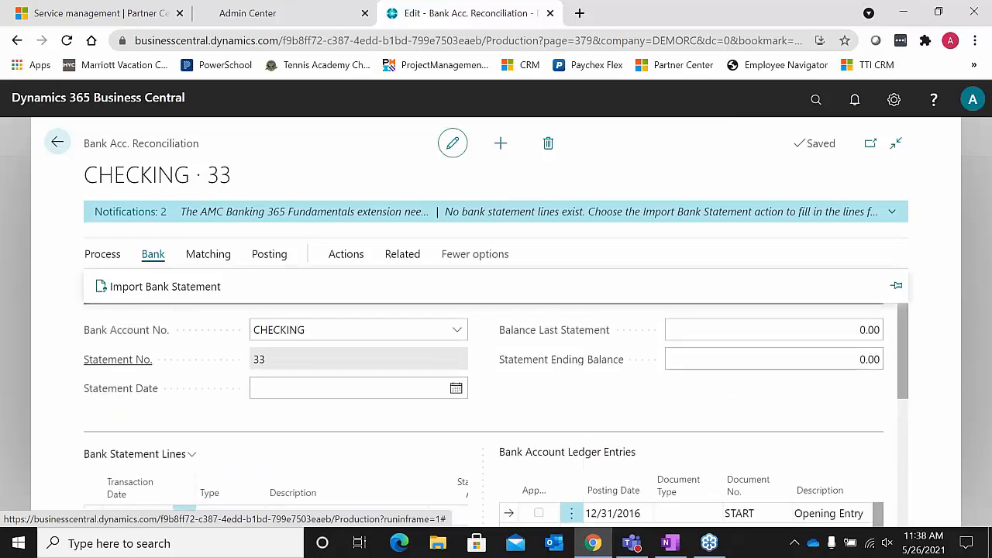
- Set the reconciliation's statement date to 5/26/2021 and its statement ending balance to 45,000
click(399, 386)
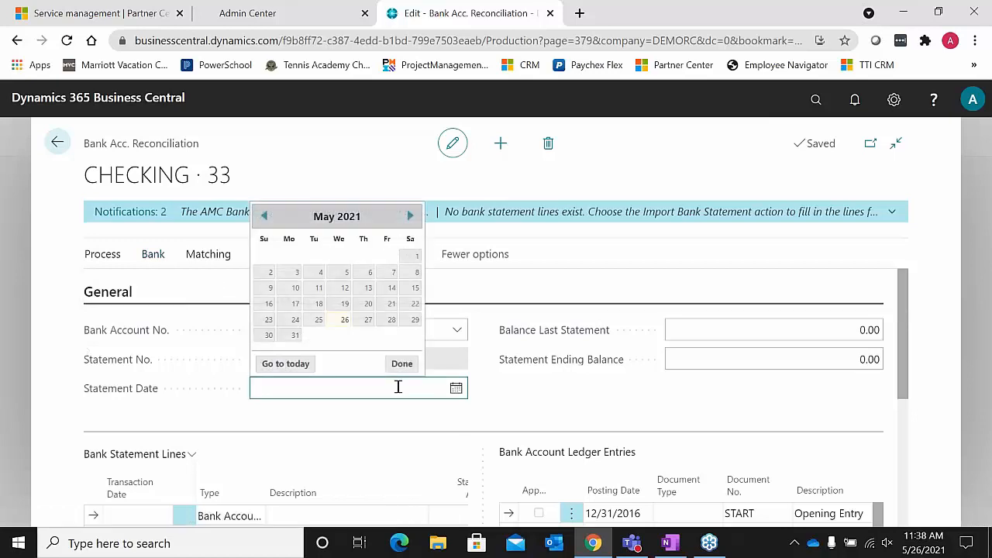
click(344, 320)
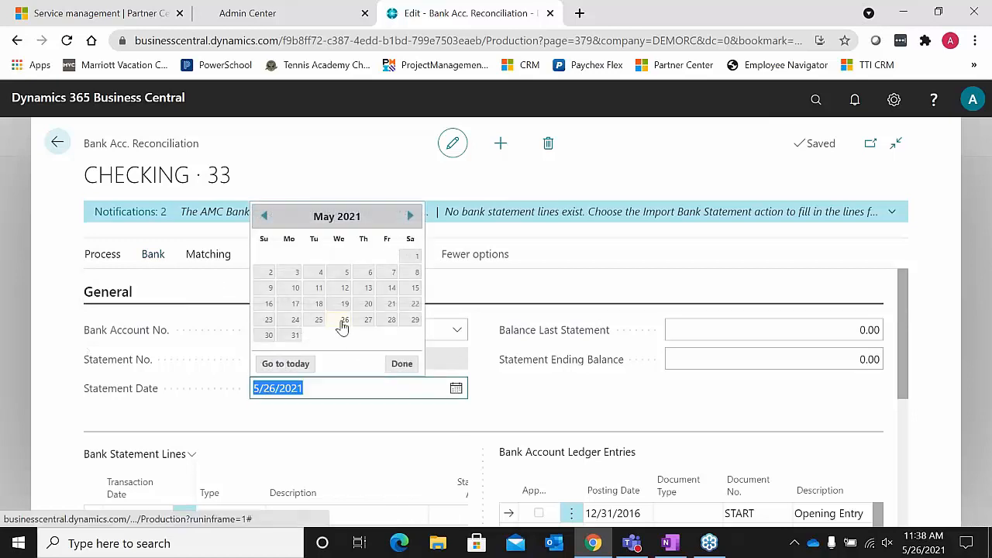
click(800, 359)
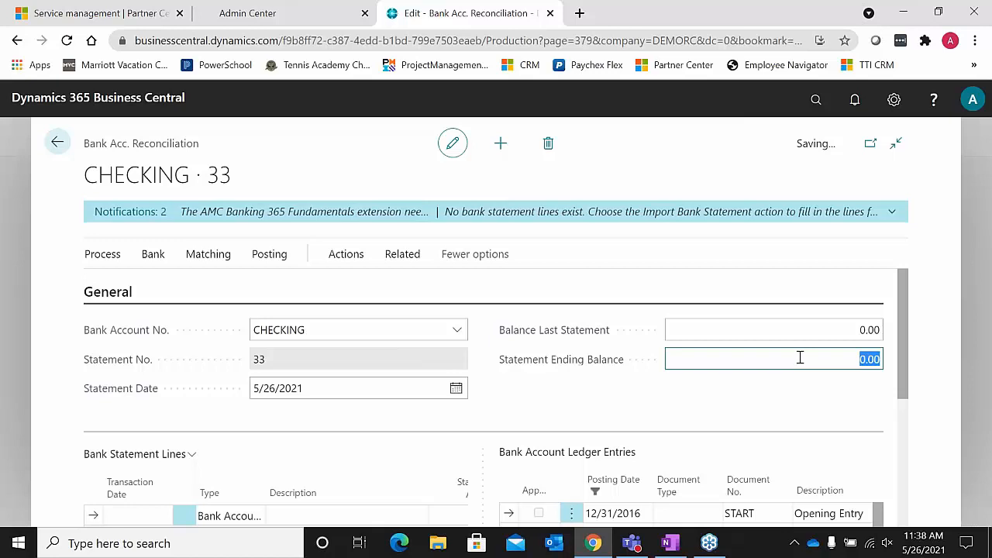
text(45000)
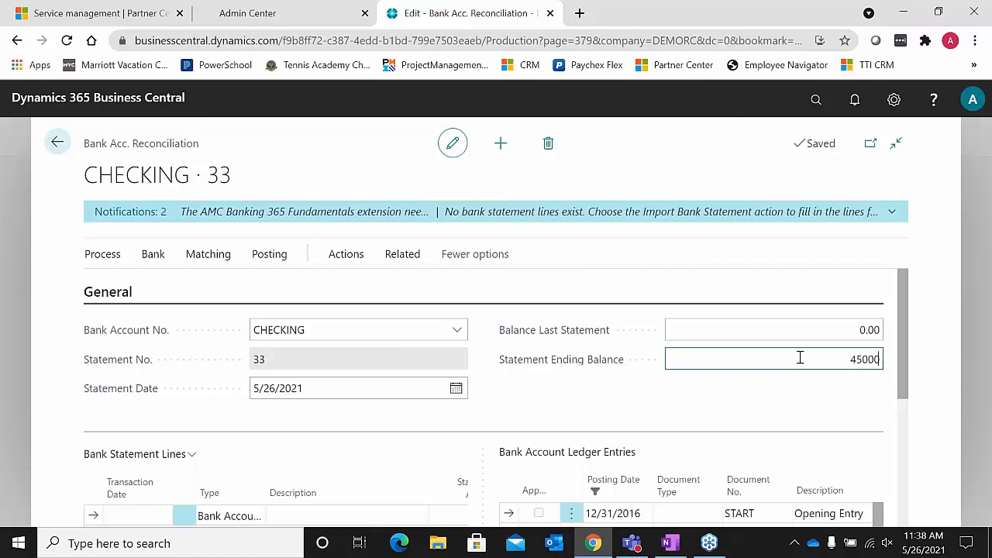
key(Tab)
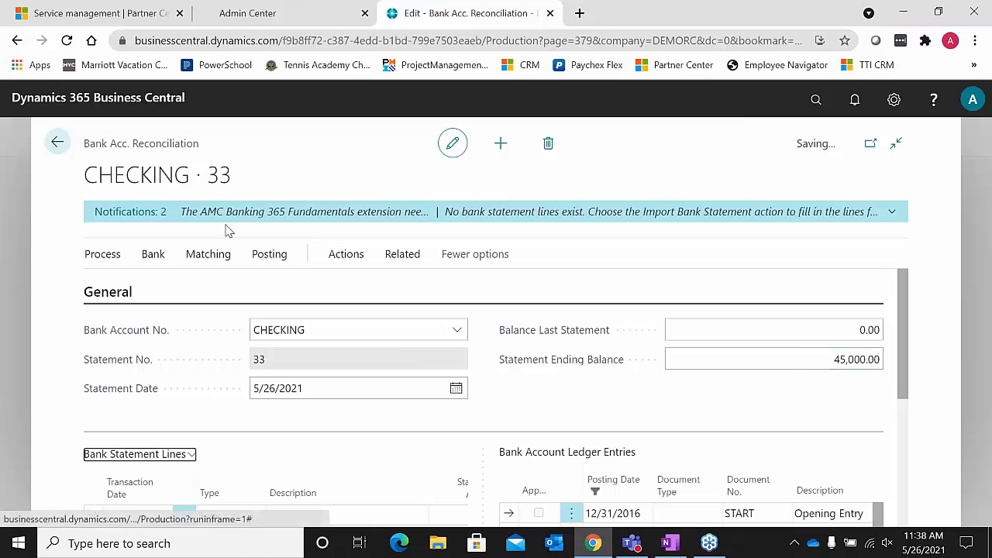
- Suggest the bank statement lines for the period 4/21/2021 to 5/26/2021, with checks included
click(94, 256)
click(135, 291)
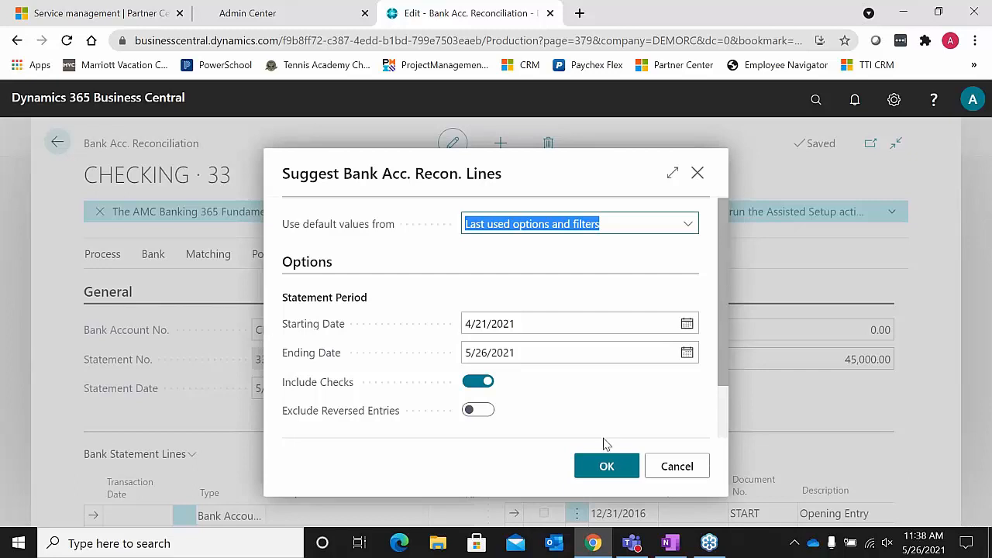
click(600, 466)
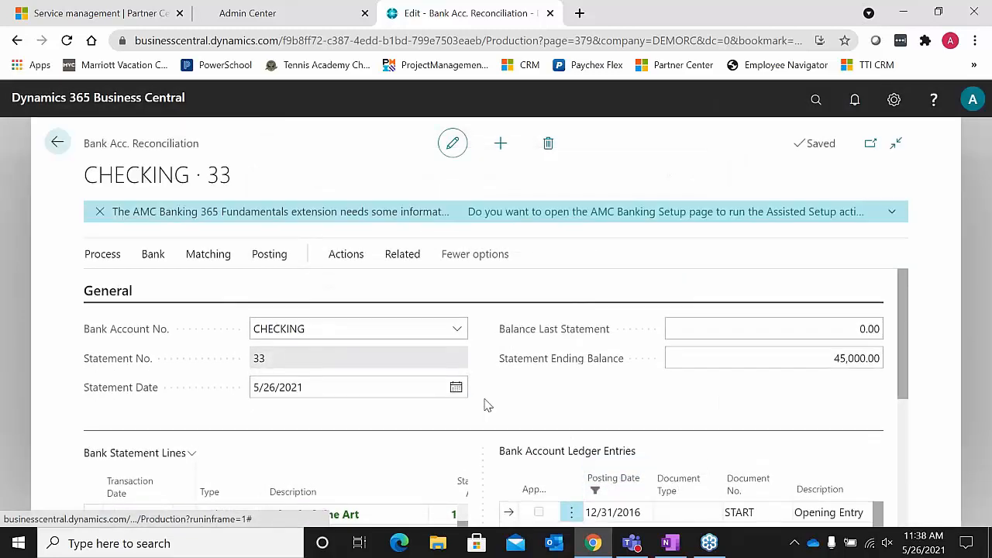
- View the match details of the 5/5/2021 Trey Research statement line and return to the reconciliation
scroll(485, 403, down, 2)
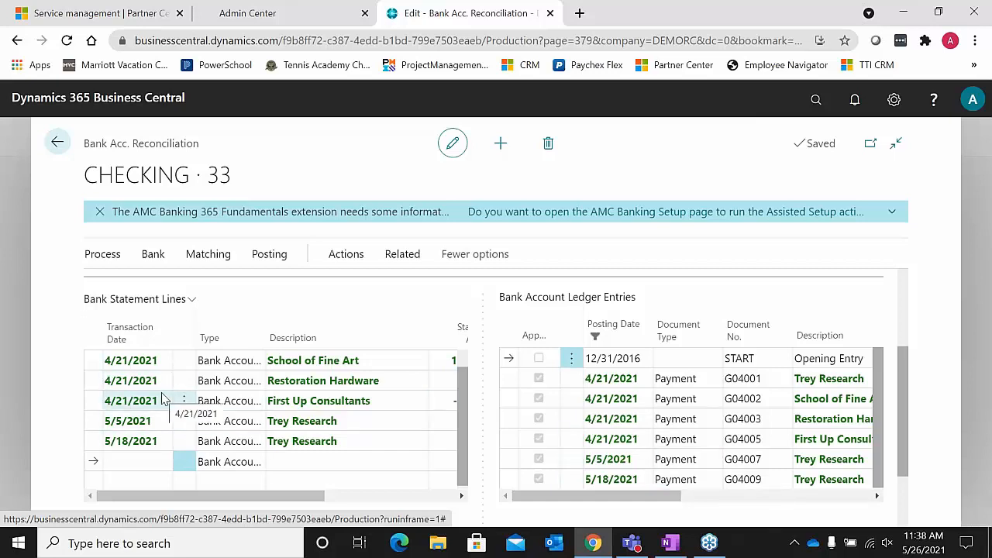
click(89, 426)
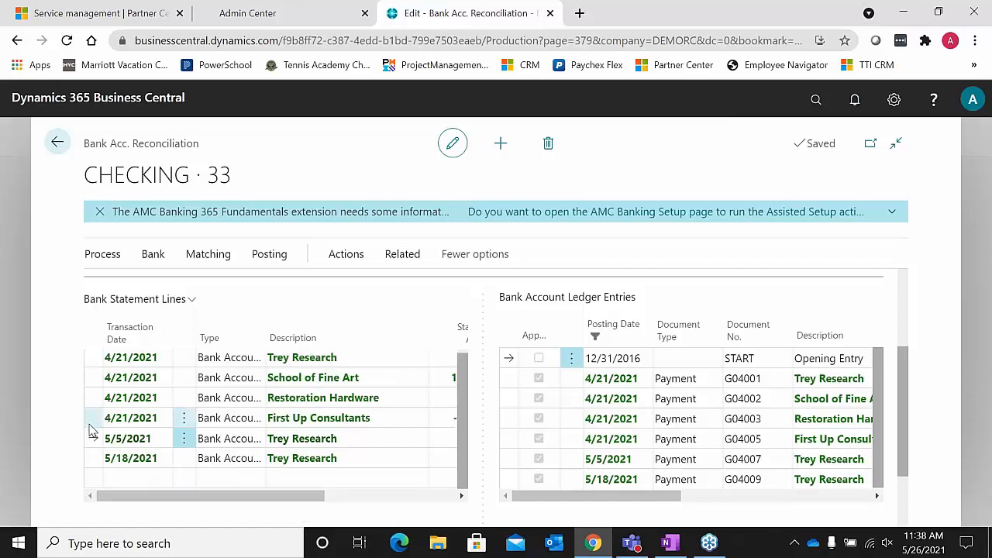
click(216, 262)
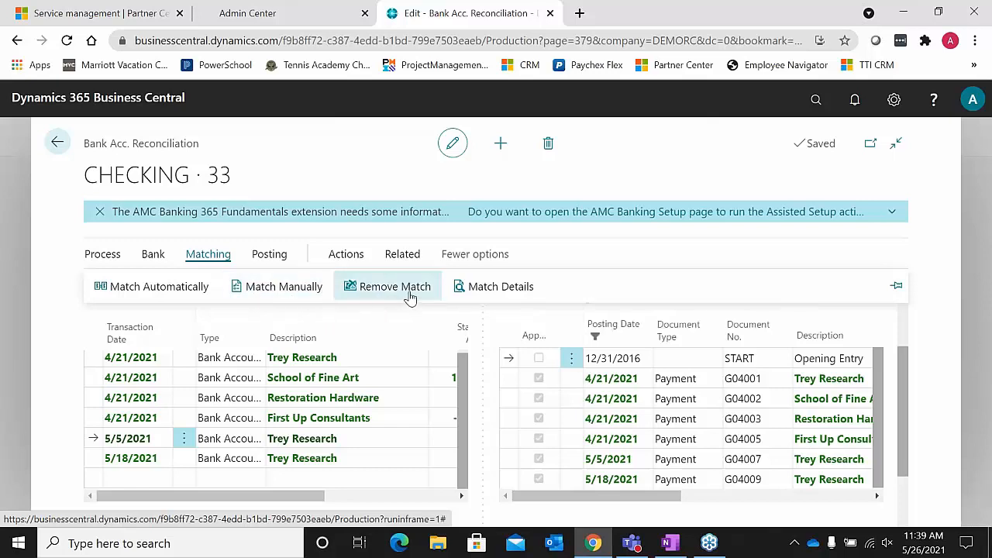
click(522, 289)
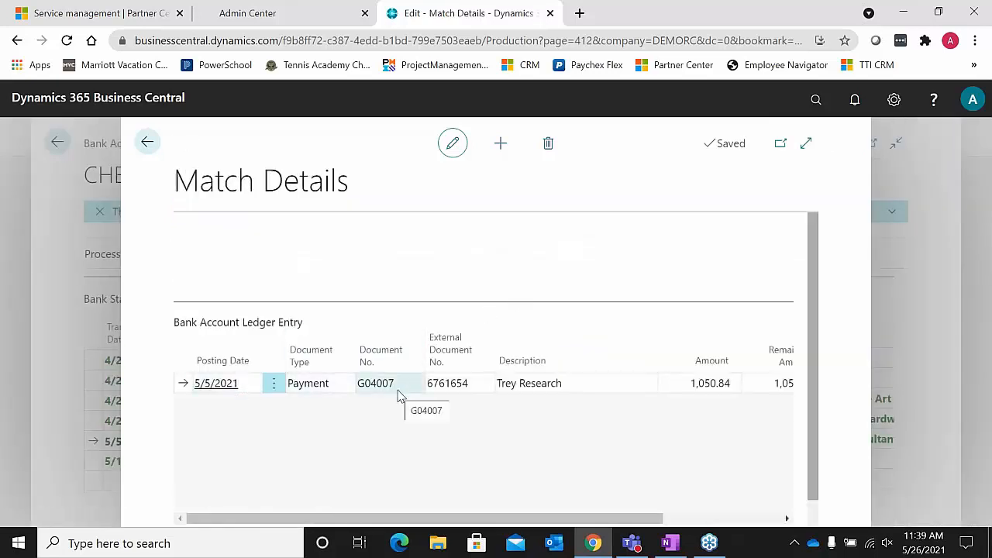
click(149, 144)
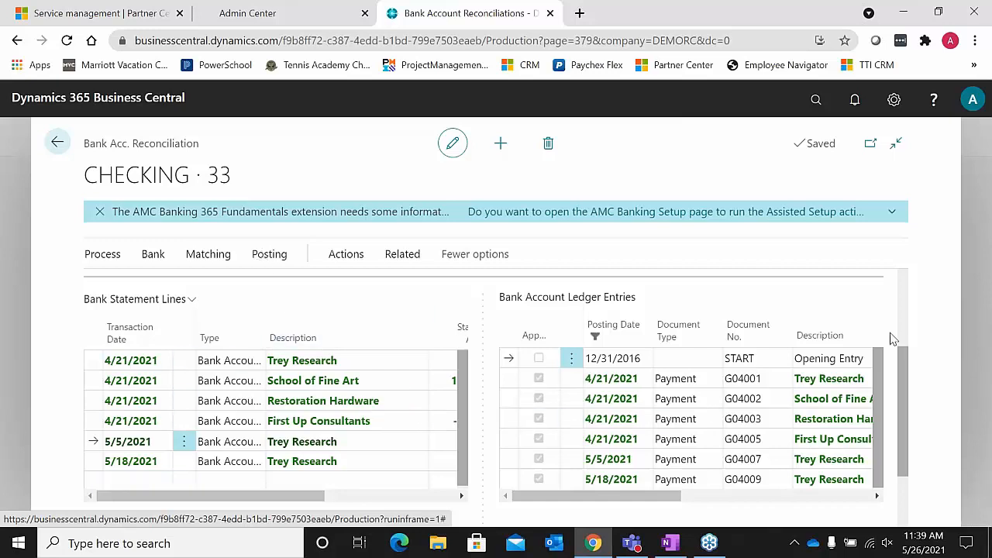
- Compare the reconciliation's balance totals with its statement ending balance, and return to the list of bank account reconciliations
drag(901, 377, 909, 464)
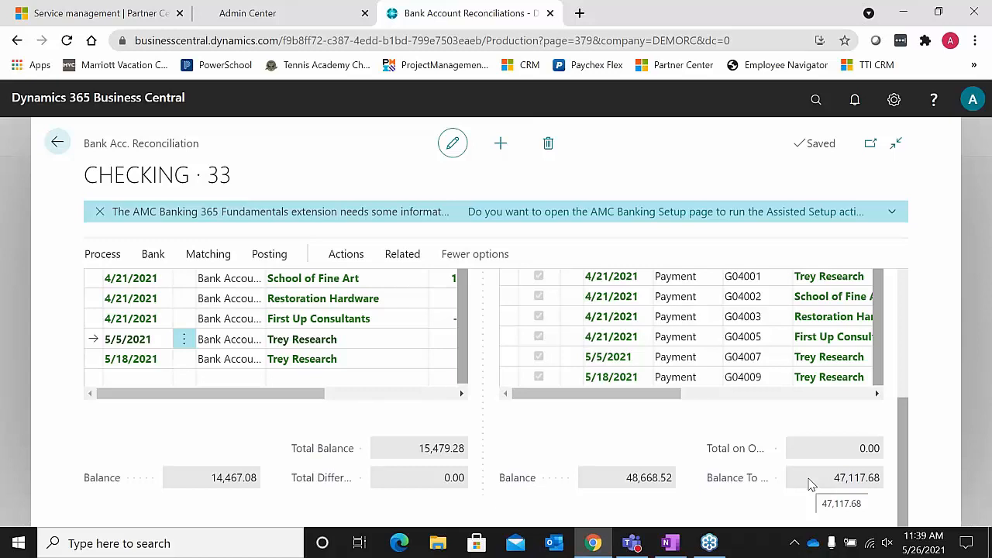
drag(905, 469, 913, 328)
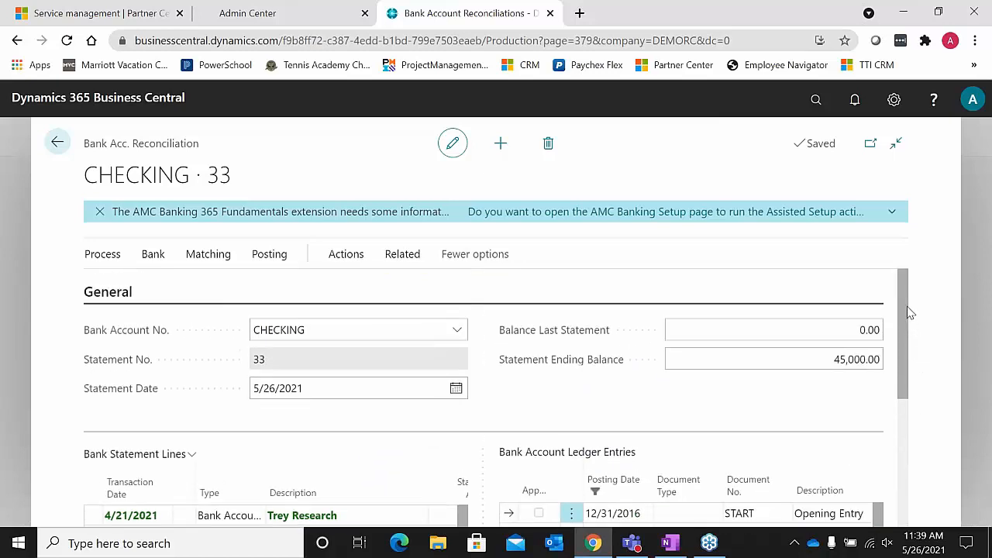
drag(908, 321, 898, 486)
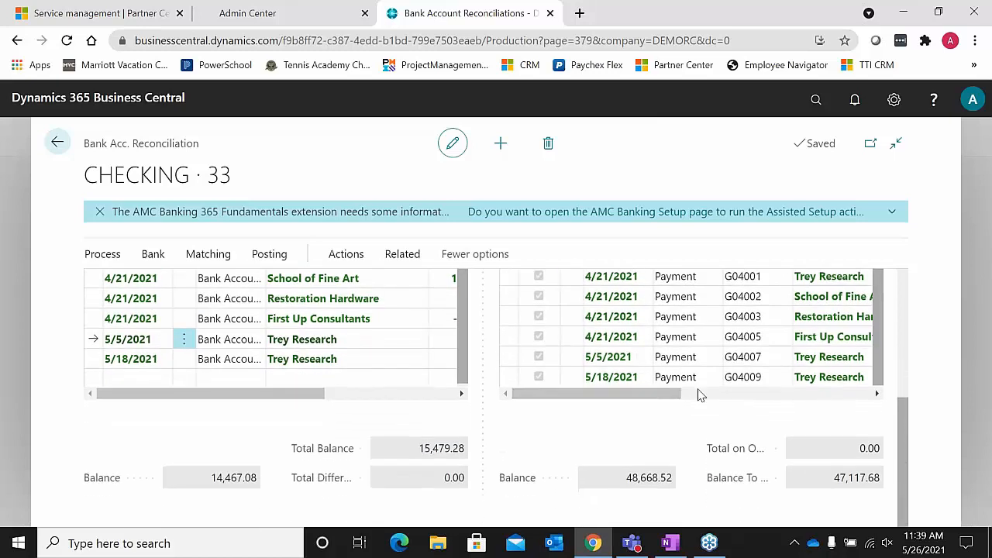
drag(910, 478, 918, 293)
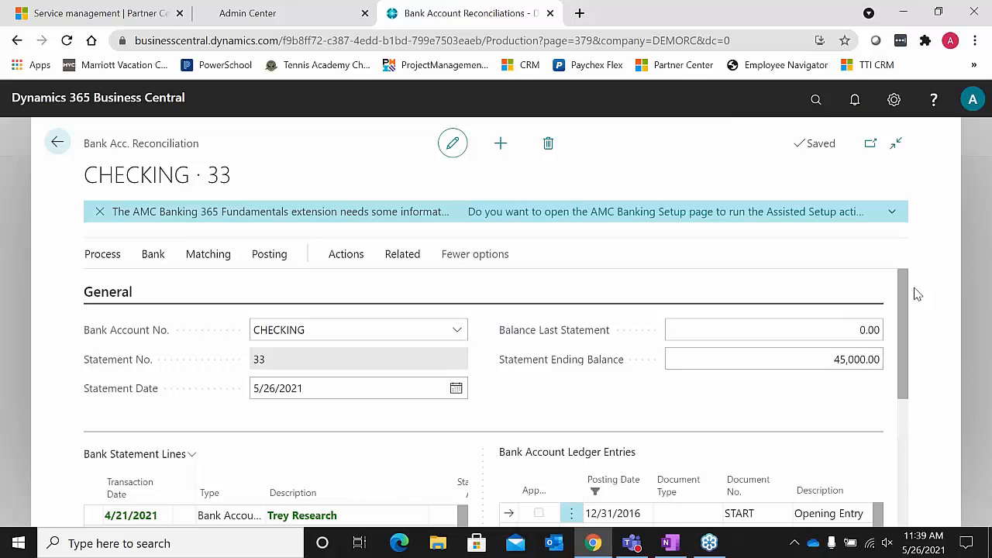
click(56, 145)
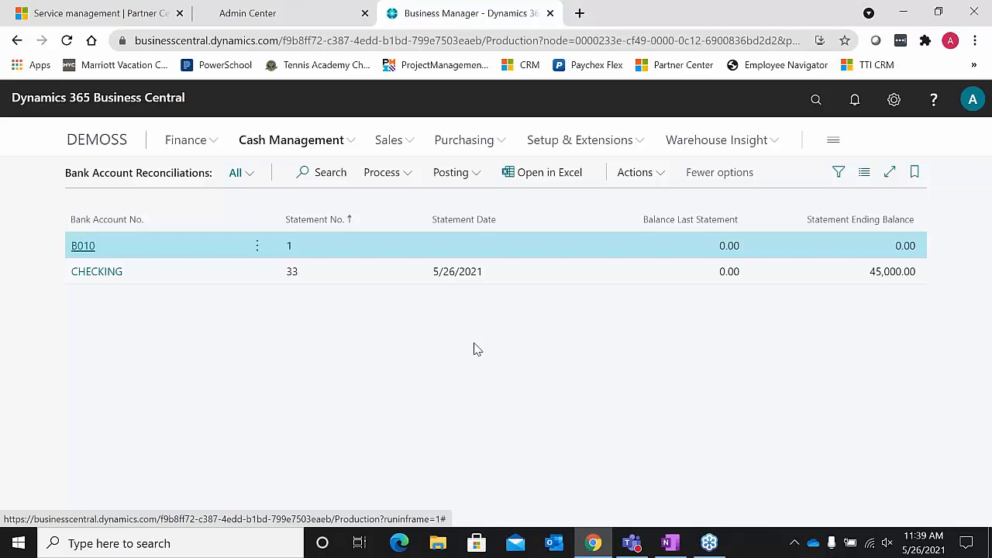
click(975, 73)
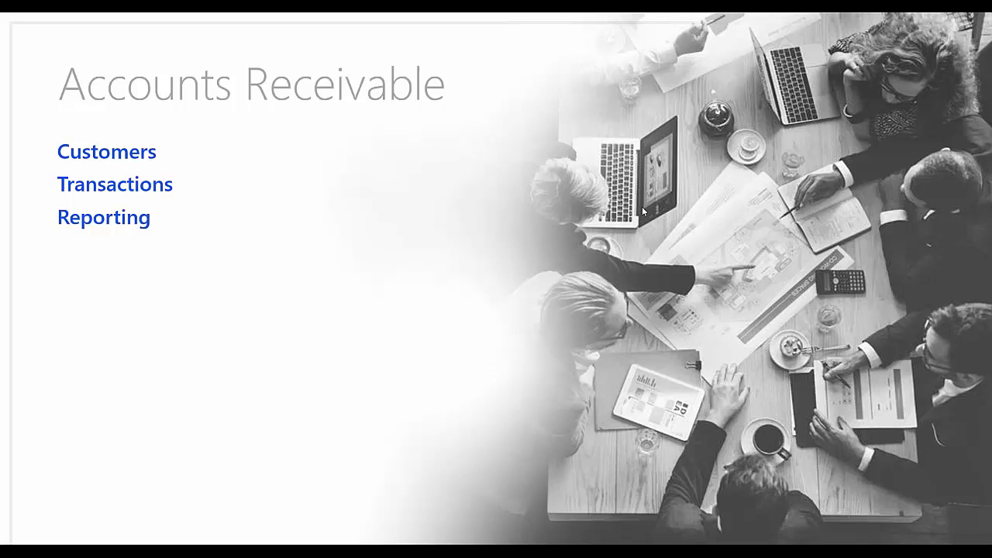
click(483, 291)
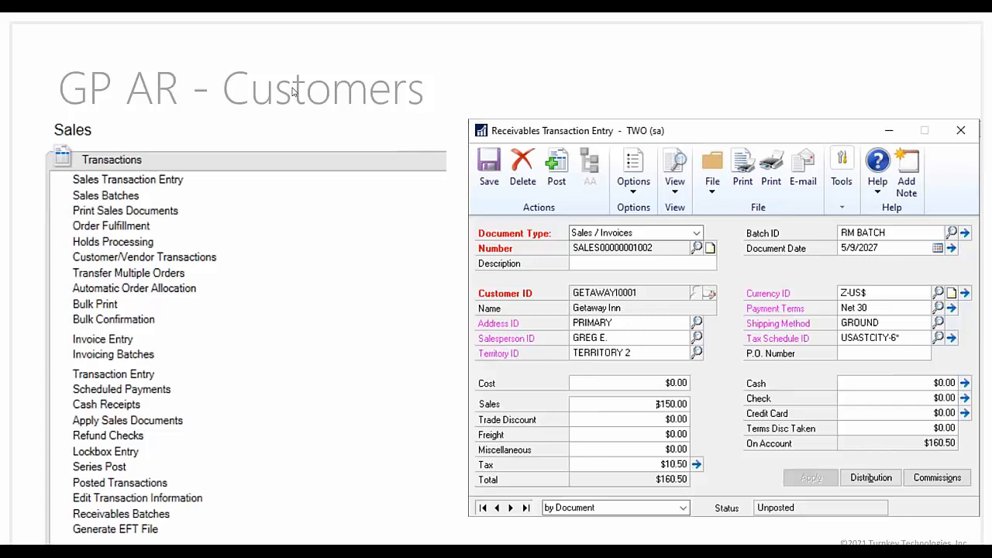
click(487, 77)
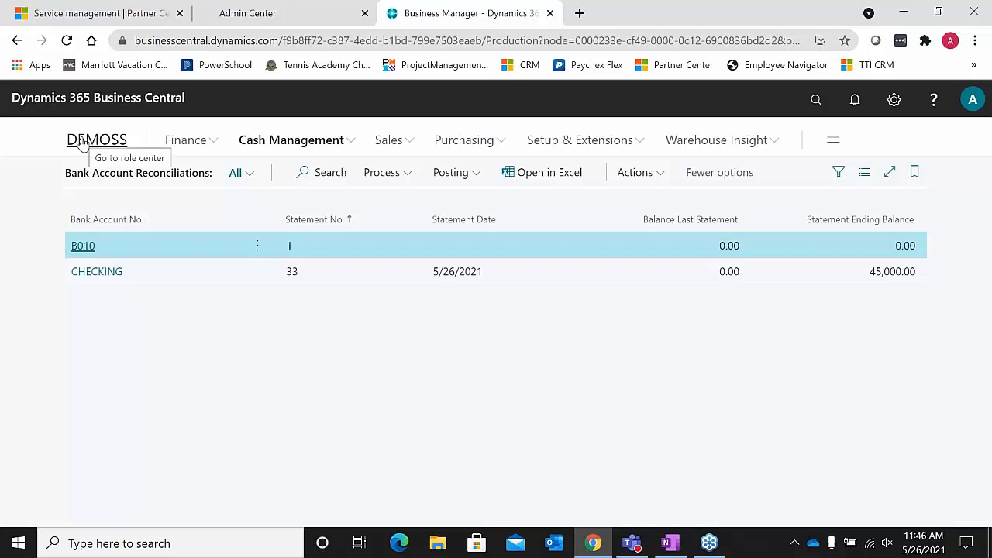
- Go from the home page to the sales customers list and open the customer card for Trey Research
click(82, 143)
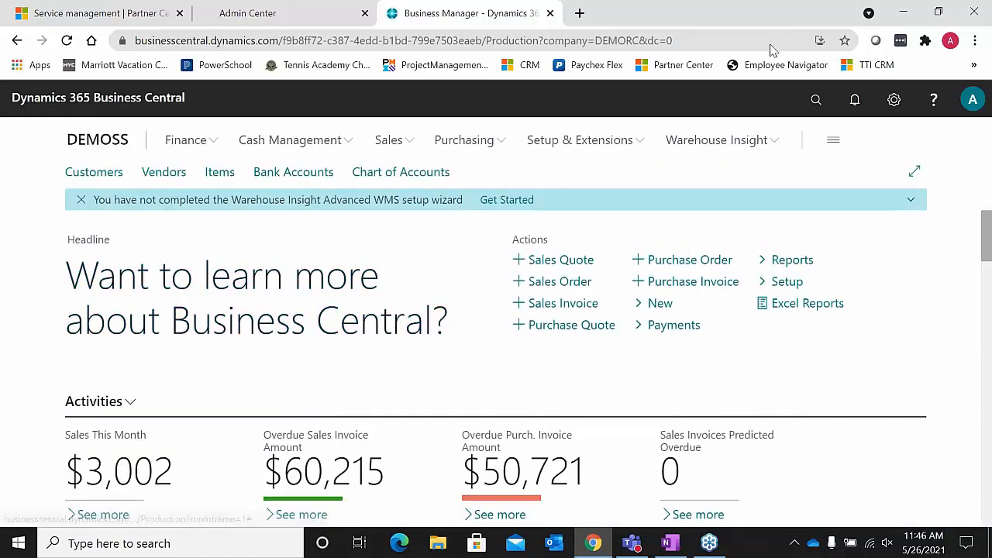
click(394, 142)
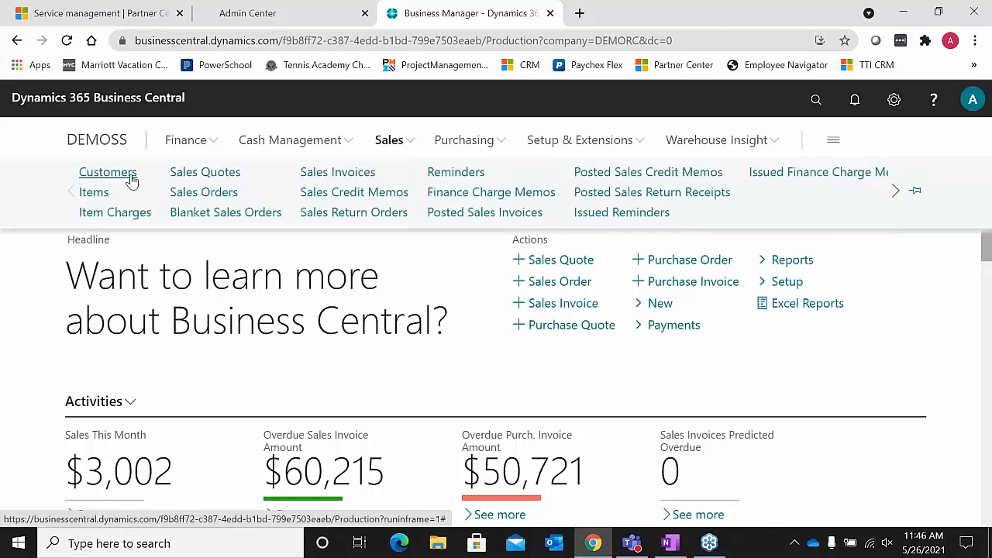
click(128, 177)
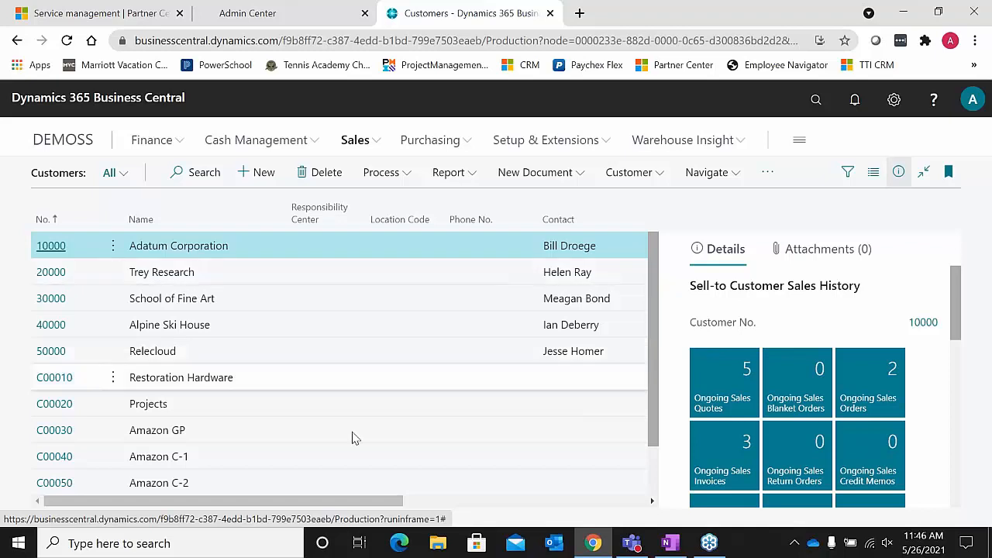
scroll(203, 393, down, 1)
scroll(204, 393, up, 1)
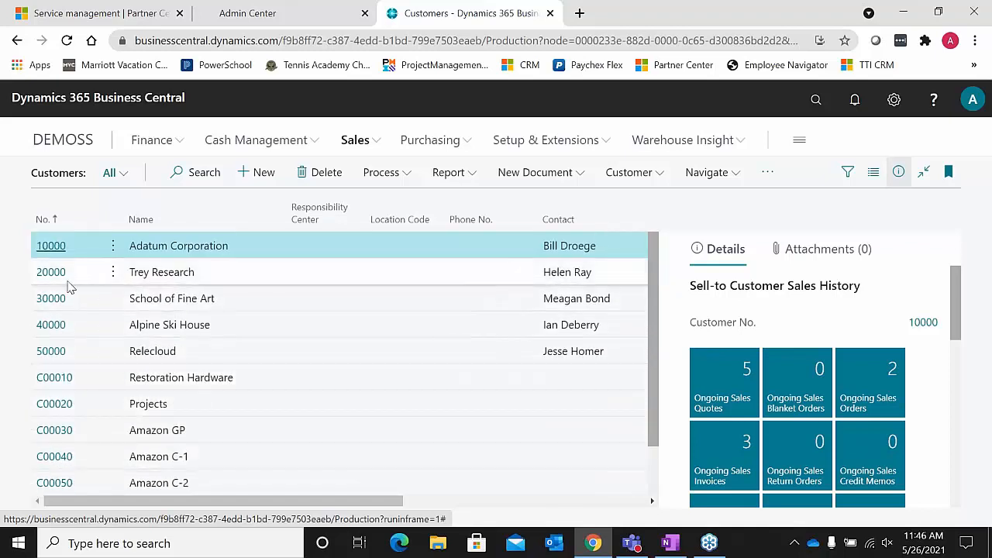
click(68, 273)
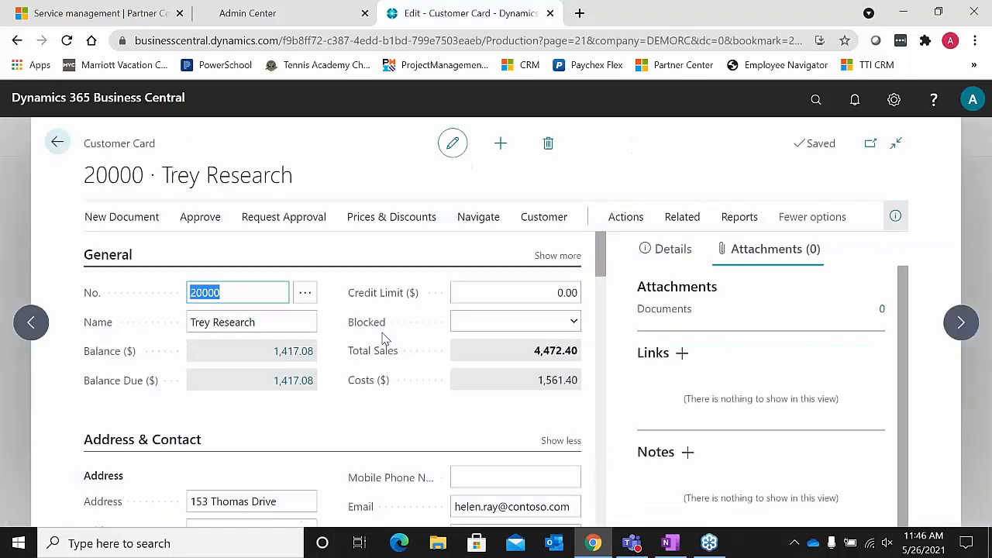
- Review the general, address and contact details on the Trey Research customer card
click(597, 264)
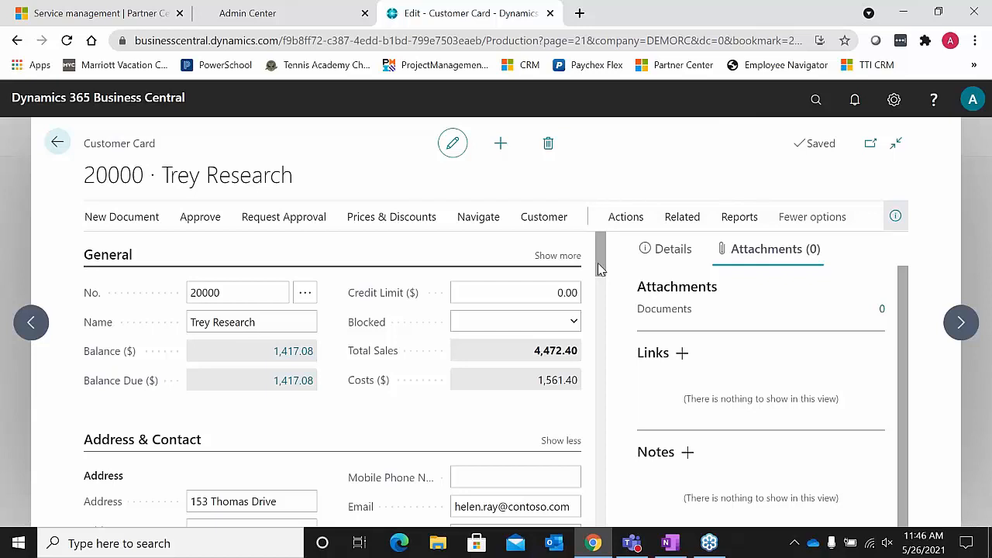
scroll(599, 268, down, 2)
scroll(599, 256, up, 2)
click(299, 318)
scroll(367, 416, down, 1)
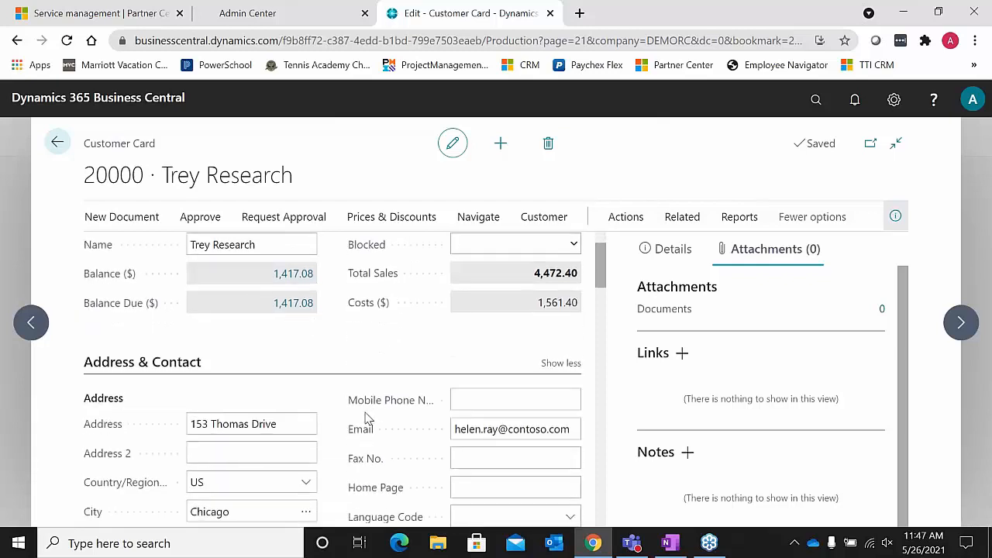
scroll(367, 418, down, 2)
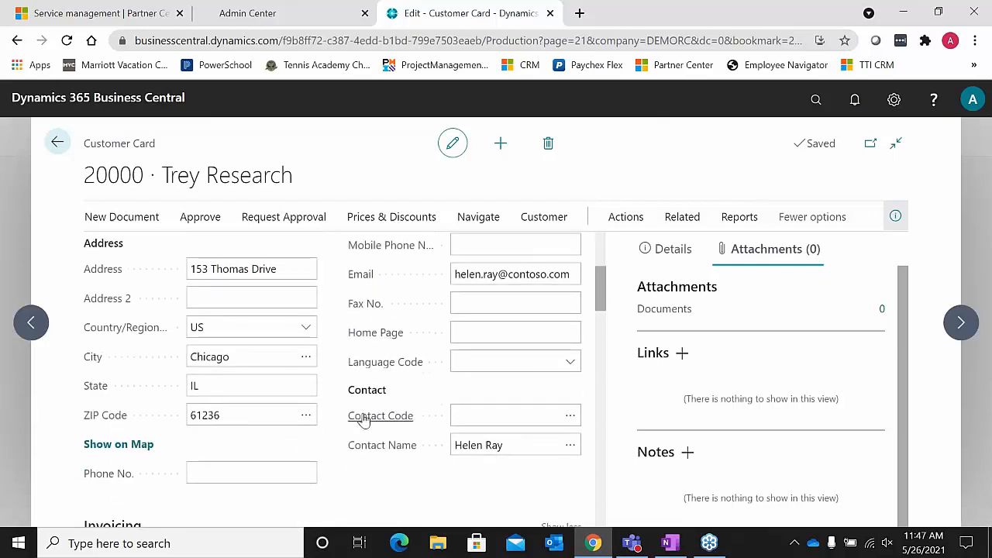
click(245, 387)
scroll(338, 412, down, 2)
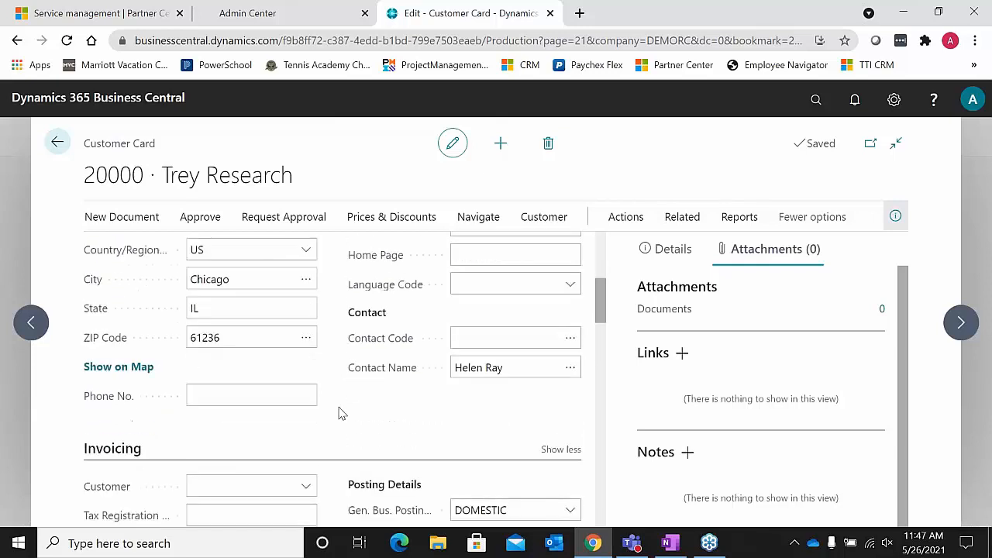
scroll(339, 412, down, 1)
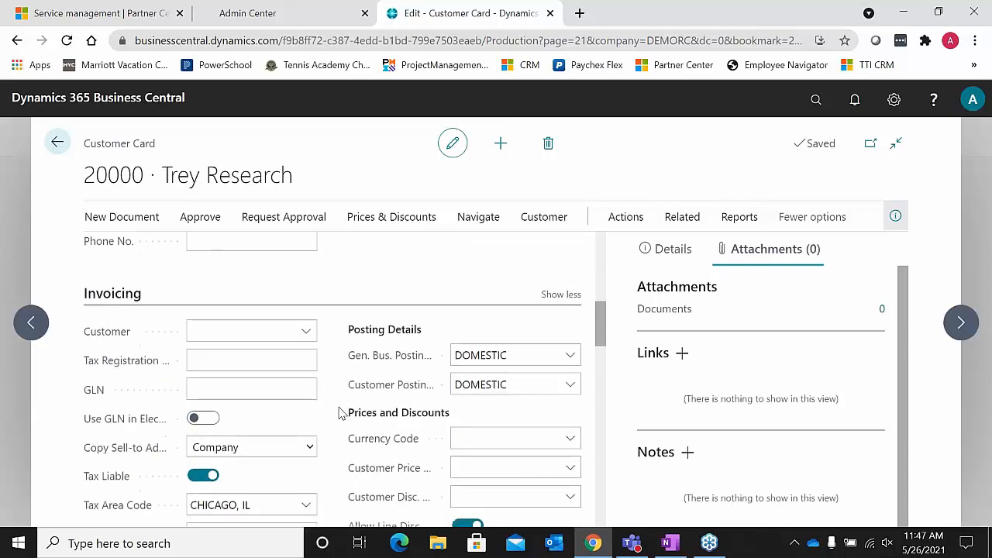
- View the customers available for the Customer field under Invoicing, and close the list without choosing one
click(192, 324)
click(306, 332)
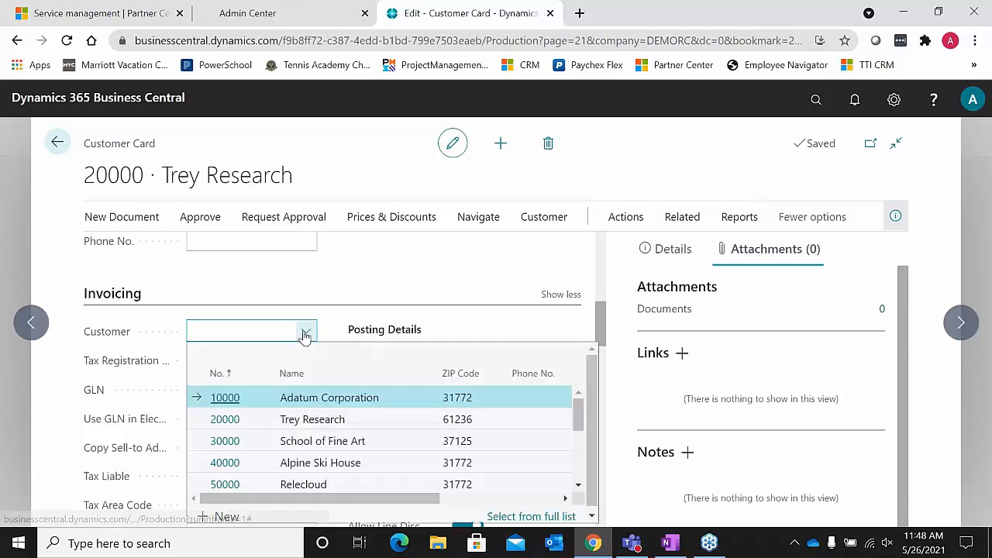
click(56, 331)
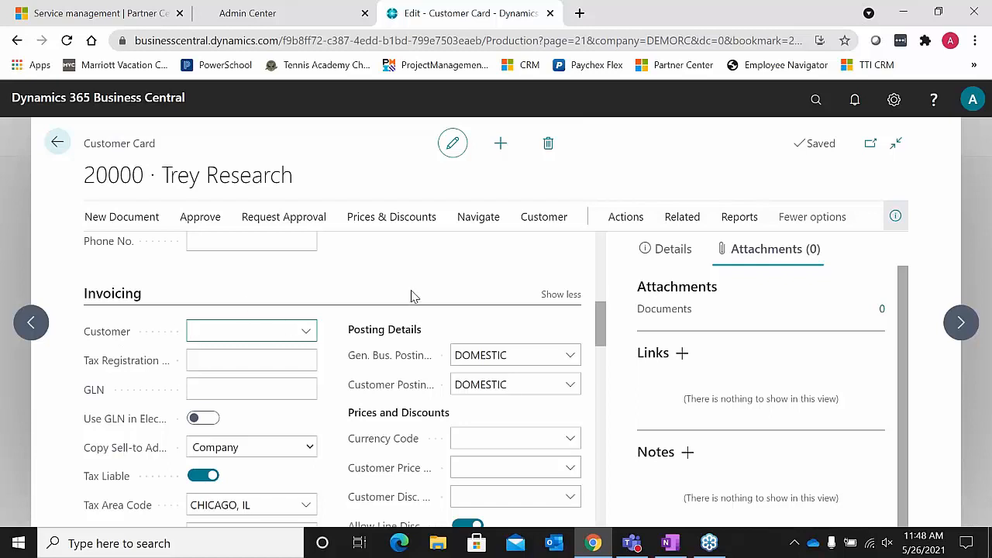
- Review the invoicing, payments and shipping settings on the Trey Research customer card
scroll(411, 296, up, 1)
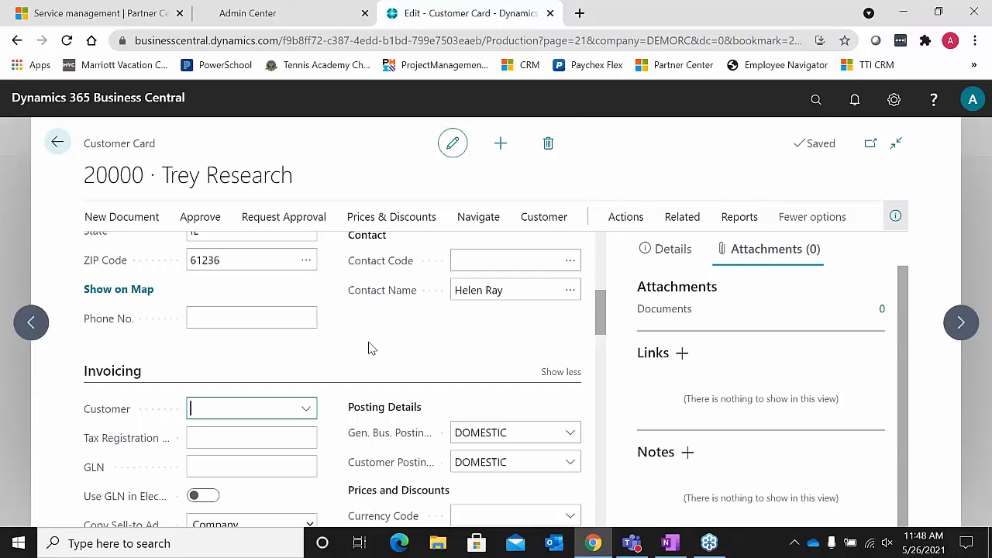
scroll(369, 348, down, 2)
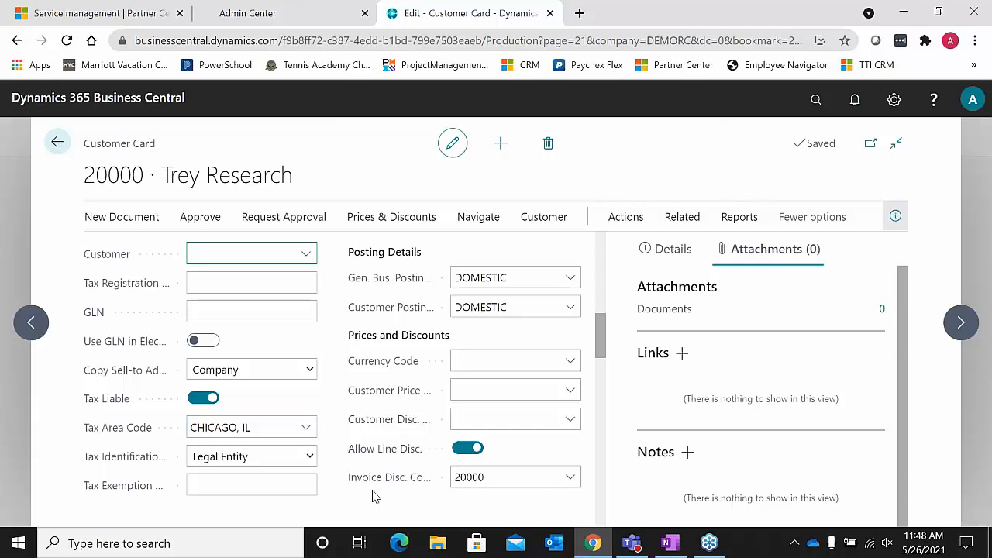
scroll(372, 496, down, 3)
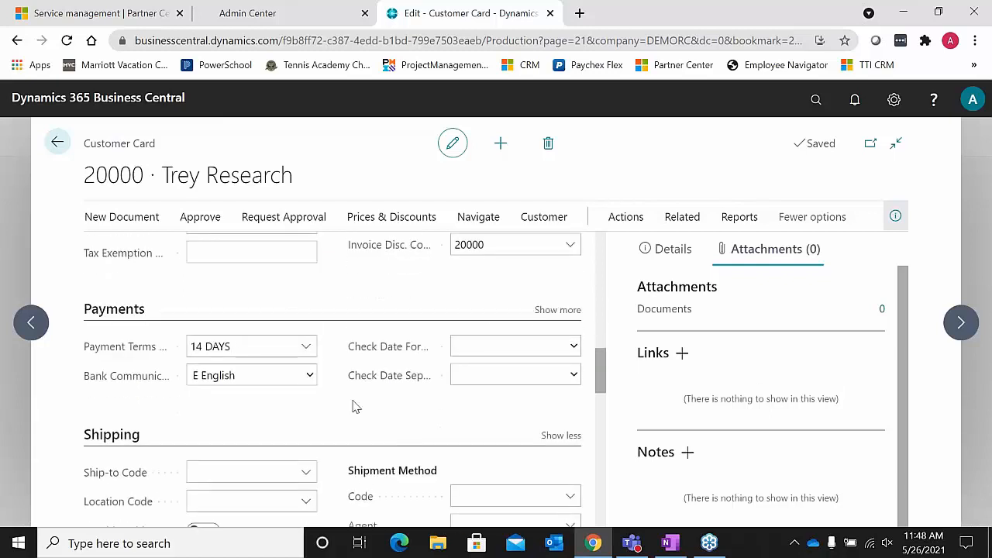
scroll(305, 397, down, 1)
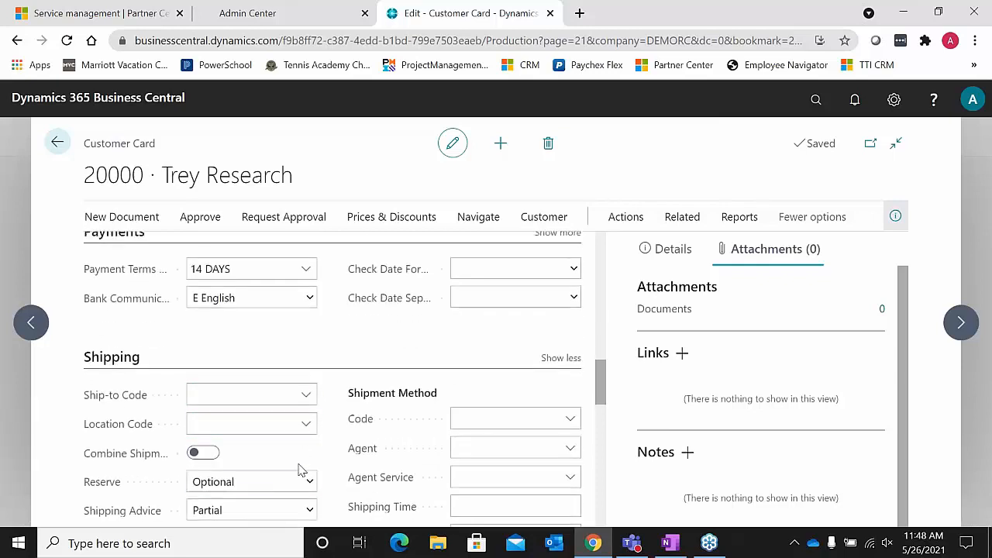
scroll(306, 472, down, 1)
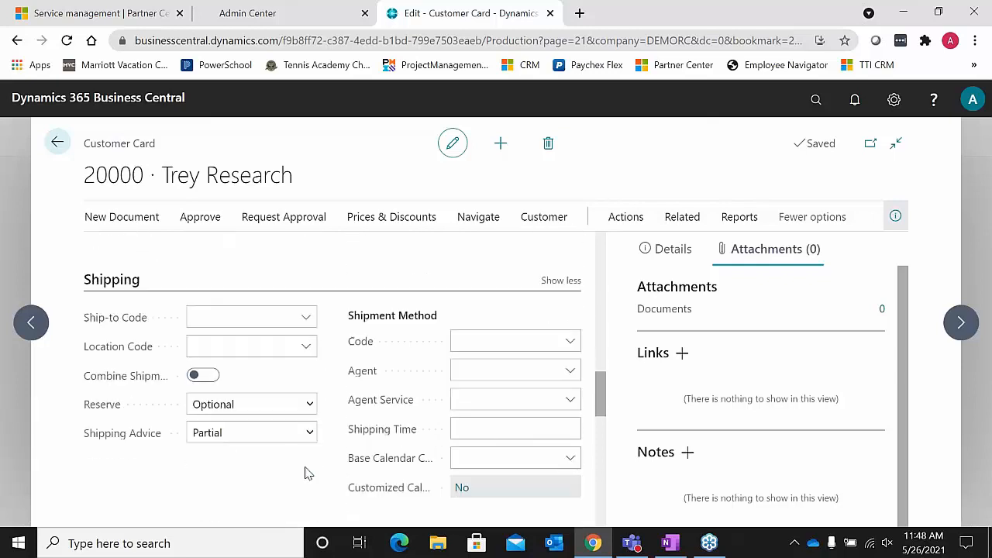
- Examine the Trey Research customer's details, including the sell-to sales history and the customer statistics on sales and payments
click(670, 252)
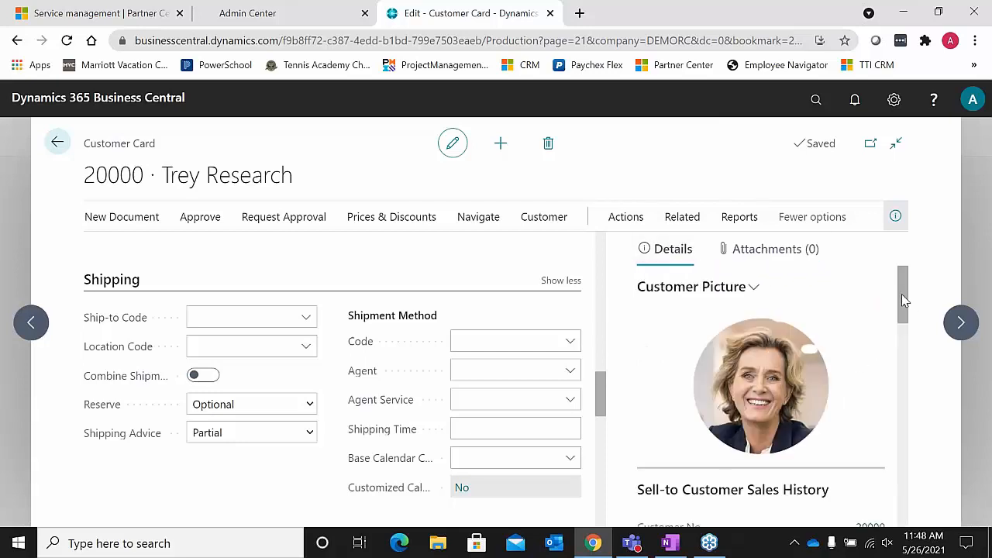
drag(903, 301, 897, 345)
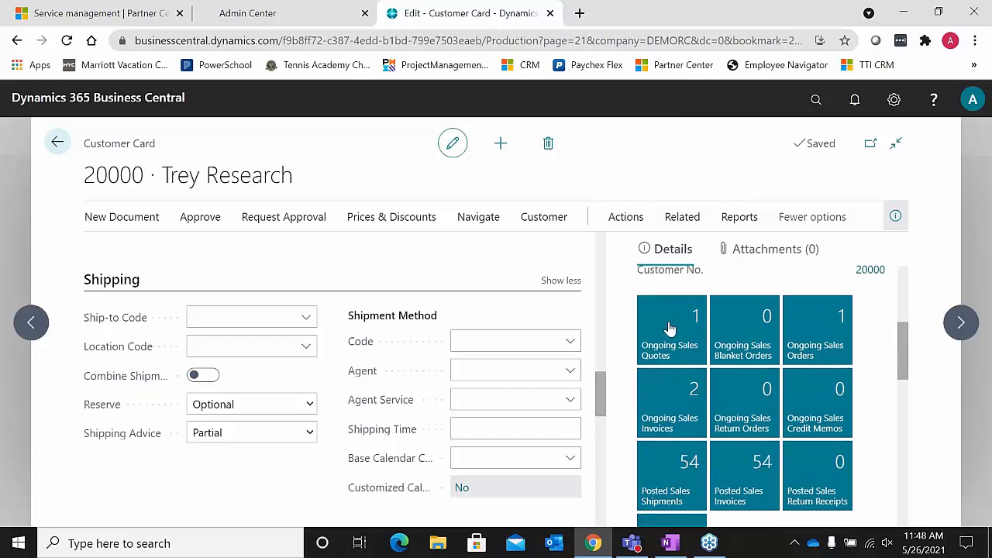
drag(904, 337, 907, 354)
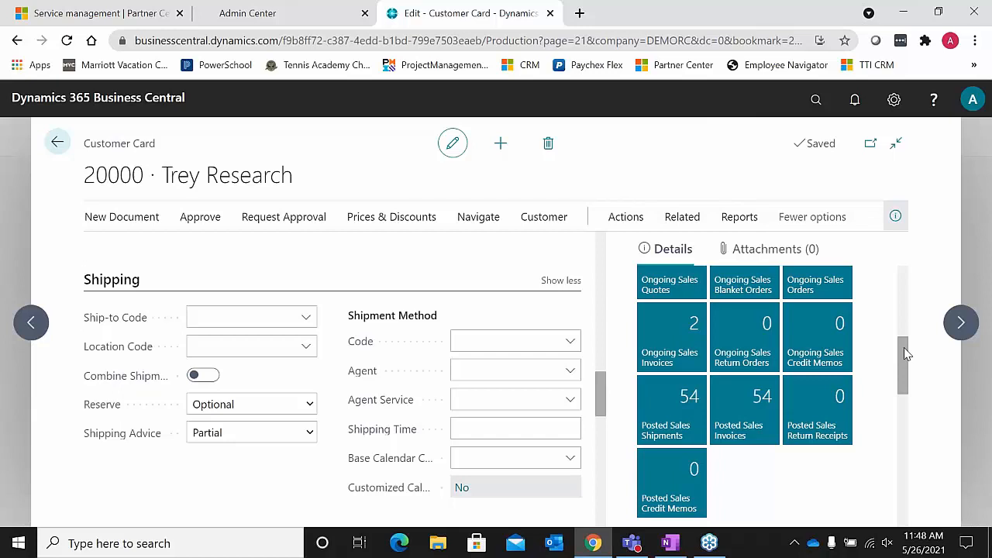
drag(906, 354, 906, 418)
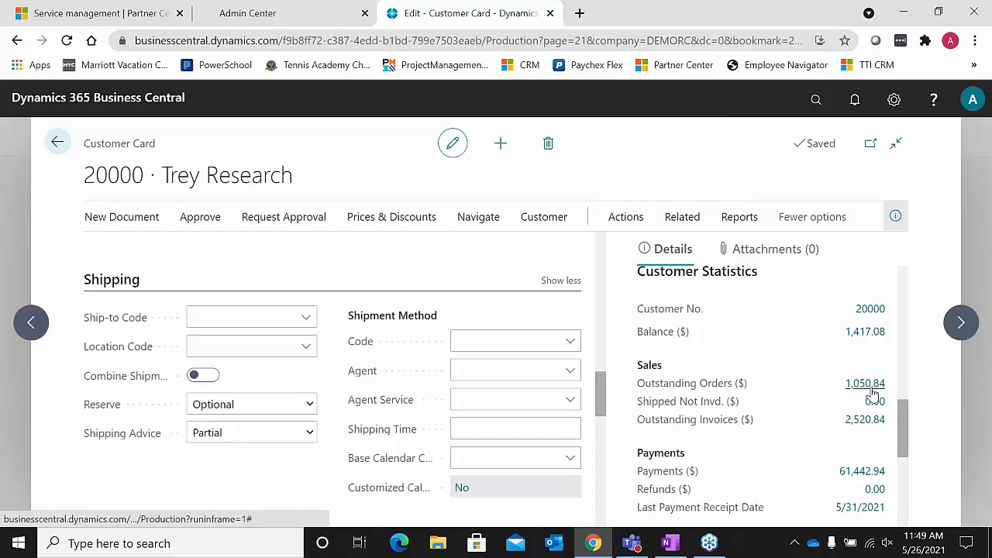
drag(906, 432, 902, 452)
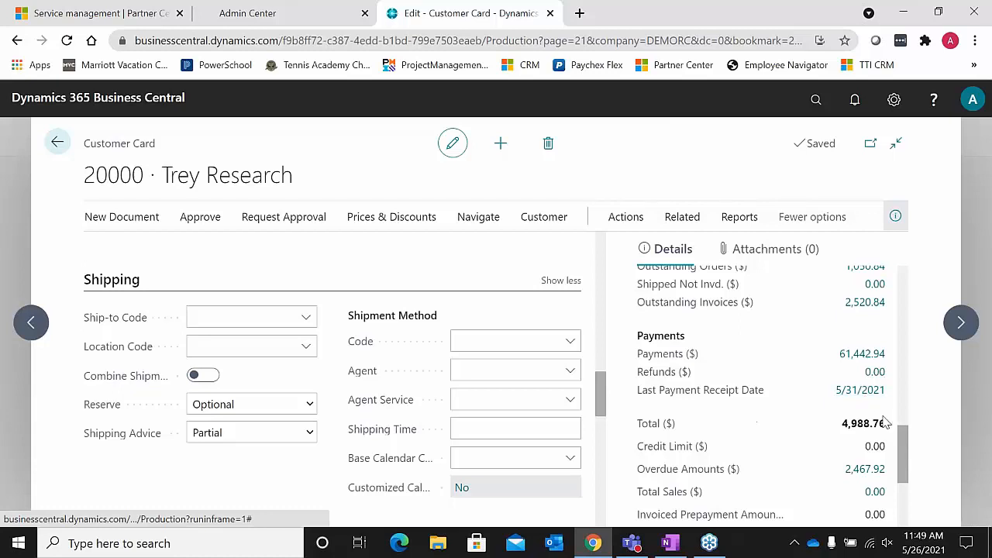
drag(904, 440, 901, 413)
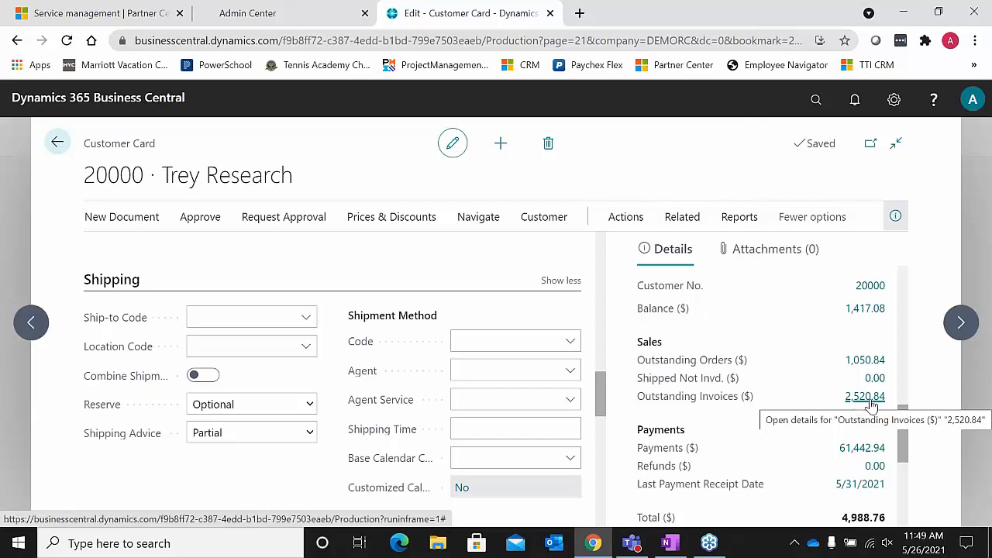
drag(904, 414, 914, 283)
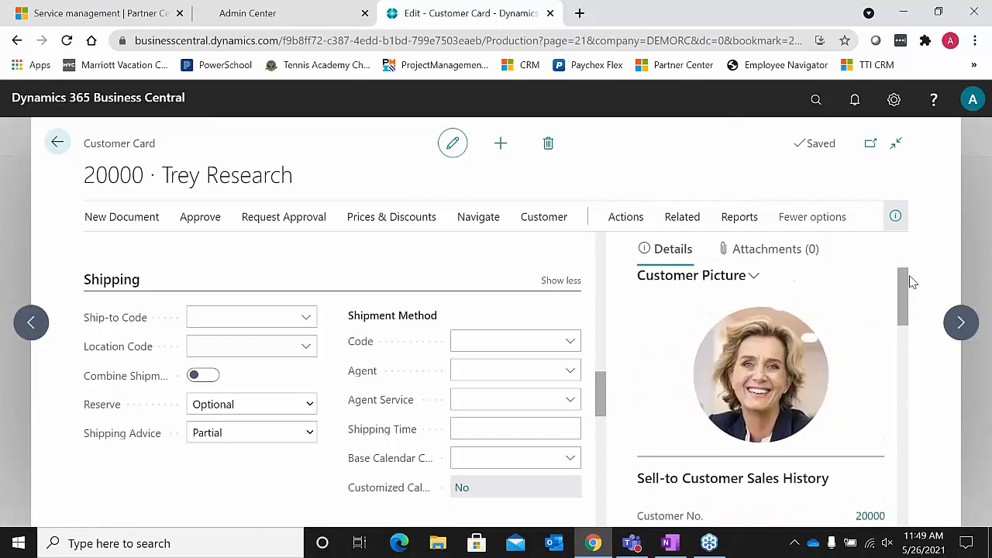
- View the customer's attached documents window and close it without attaching a file
click(791, 252)
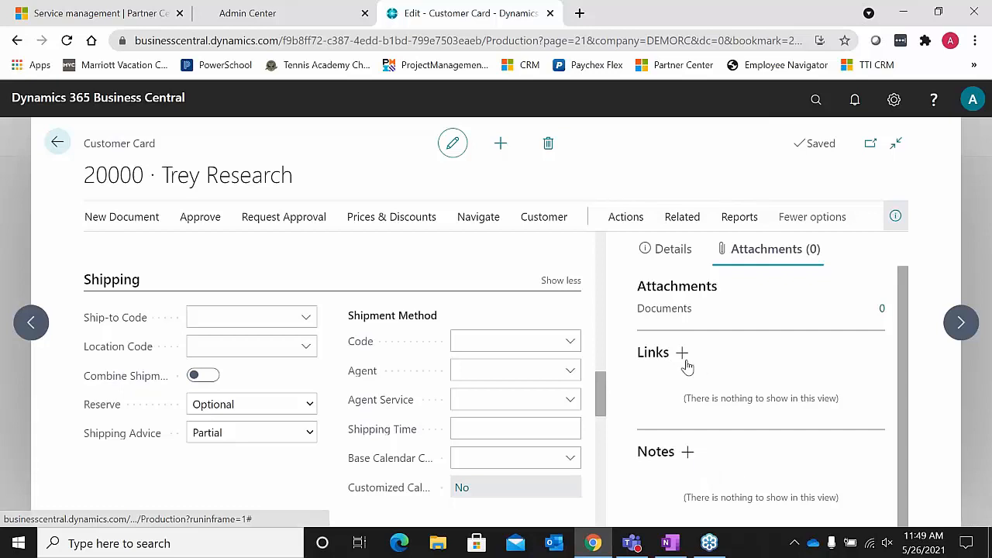
click(864, 317)
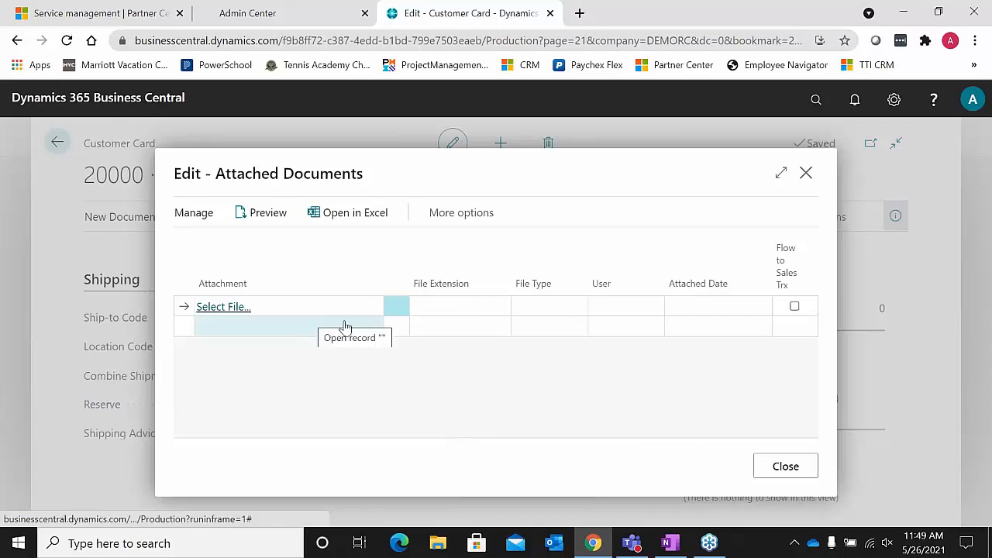
click(776, 474)
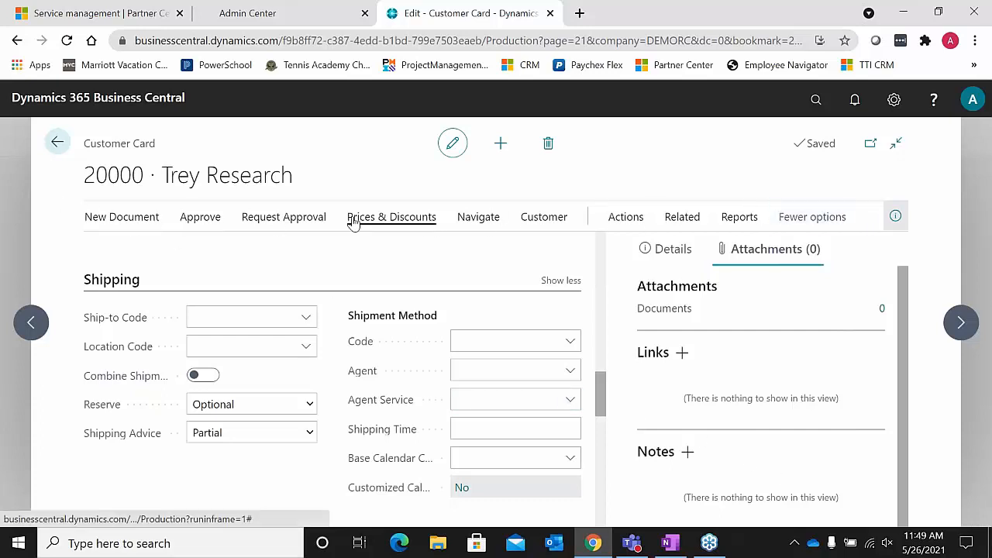
- Look through the customer card's available actions for new documents, approvals, approval requests, prices and discounts, and related records
click(153, 223)
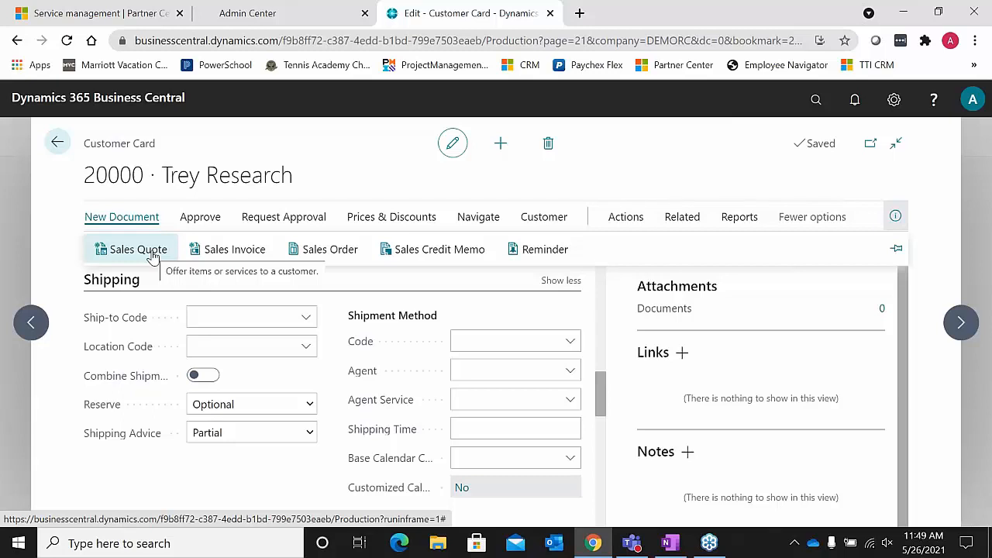
click(215, 223)
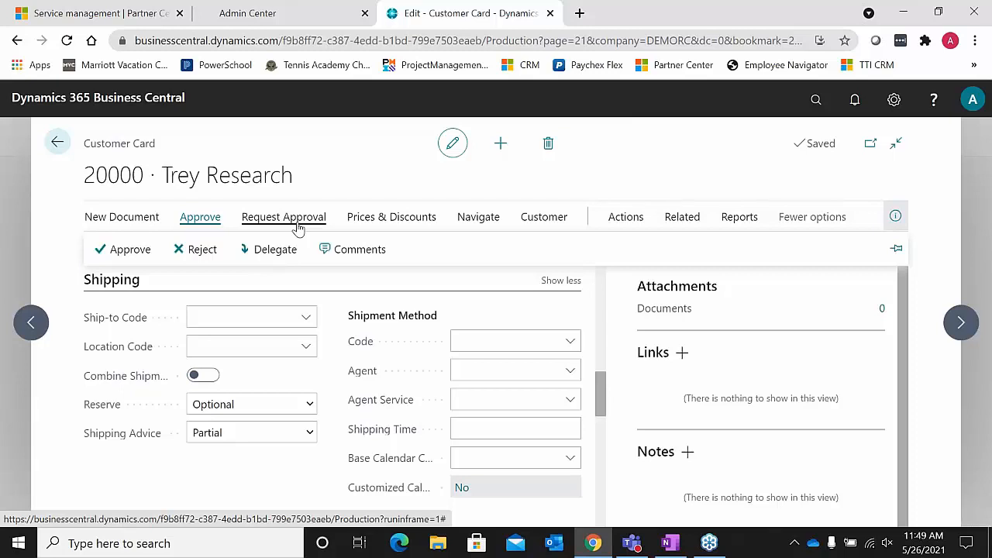
click(297, 225)
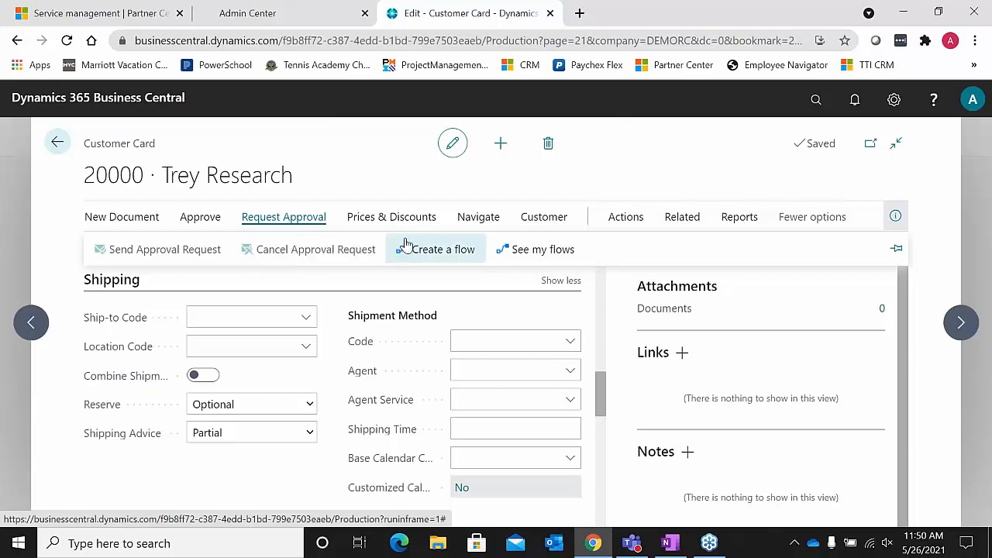
click(405, 221)
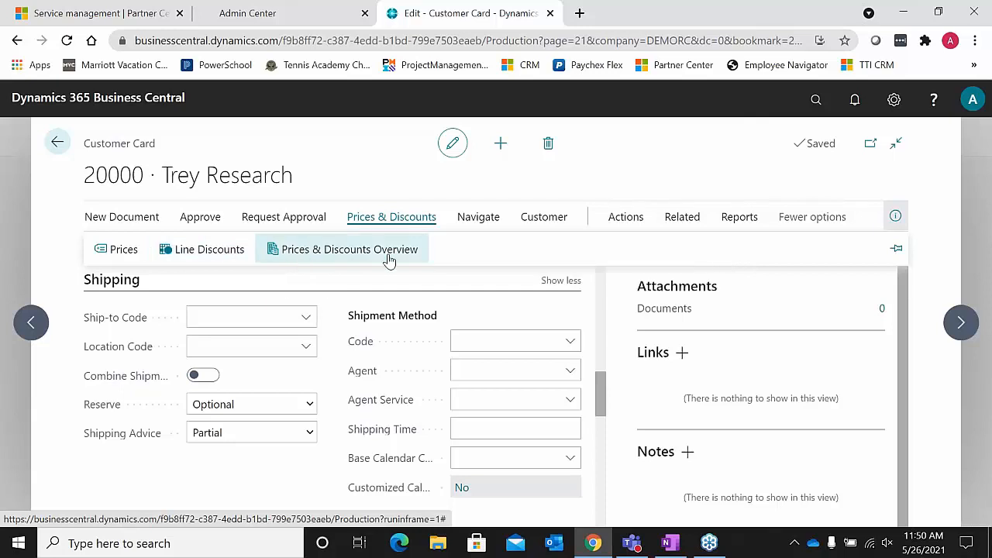
click(474, 222)
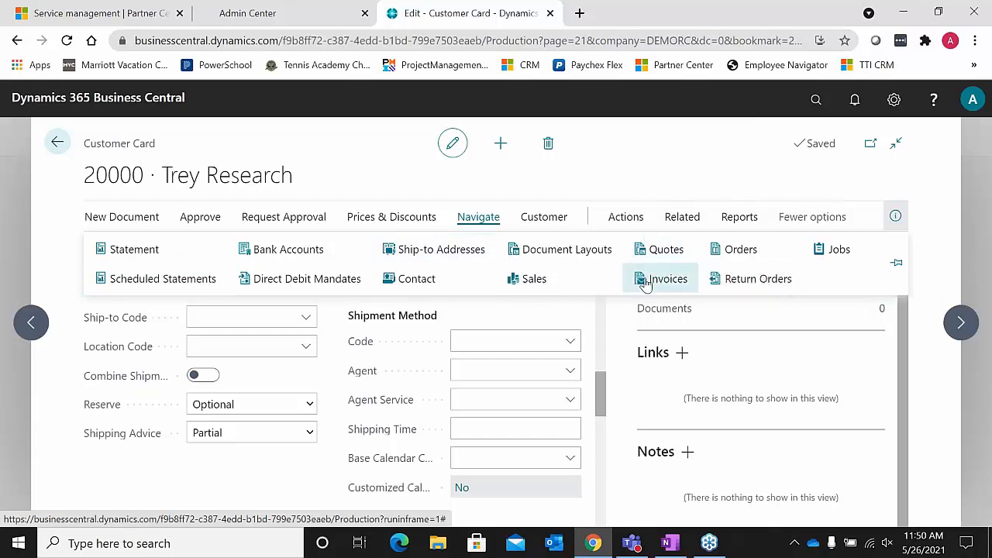
- Leave the customer card and create a new sales invoice for the customer Trey Research
click(57, 142)
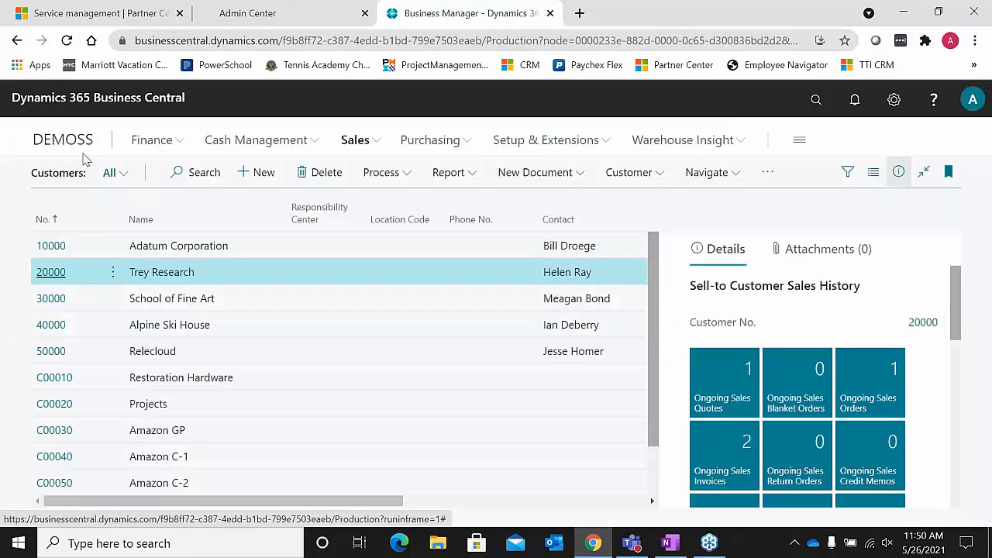
click(355, 139)
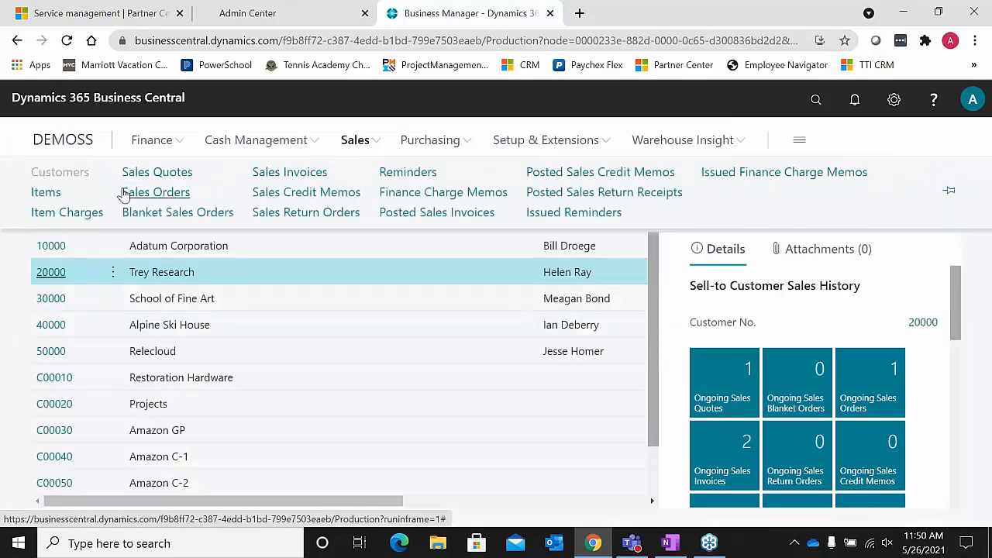
click(288, 174)
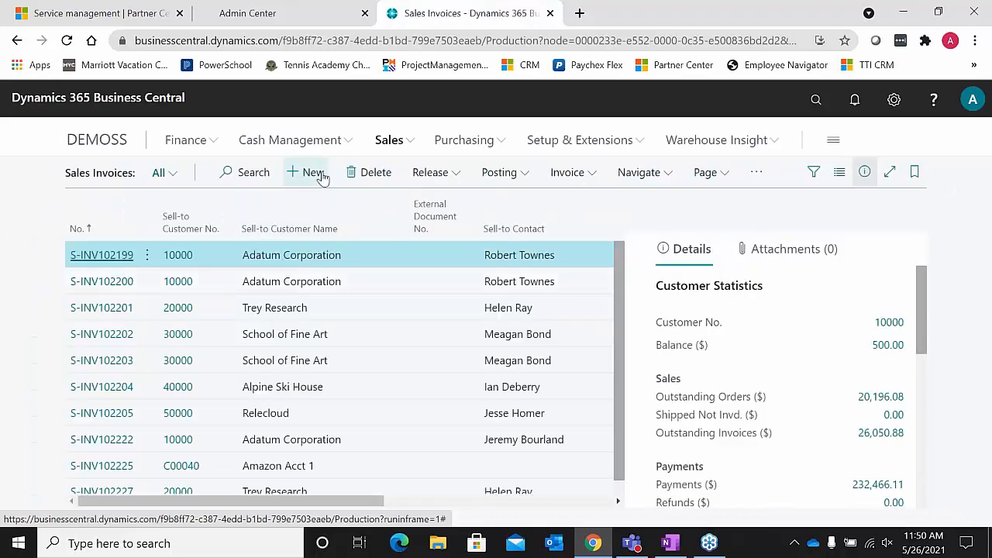
click(317, 174)
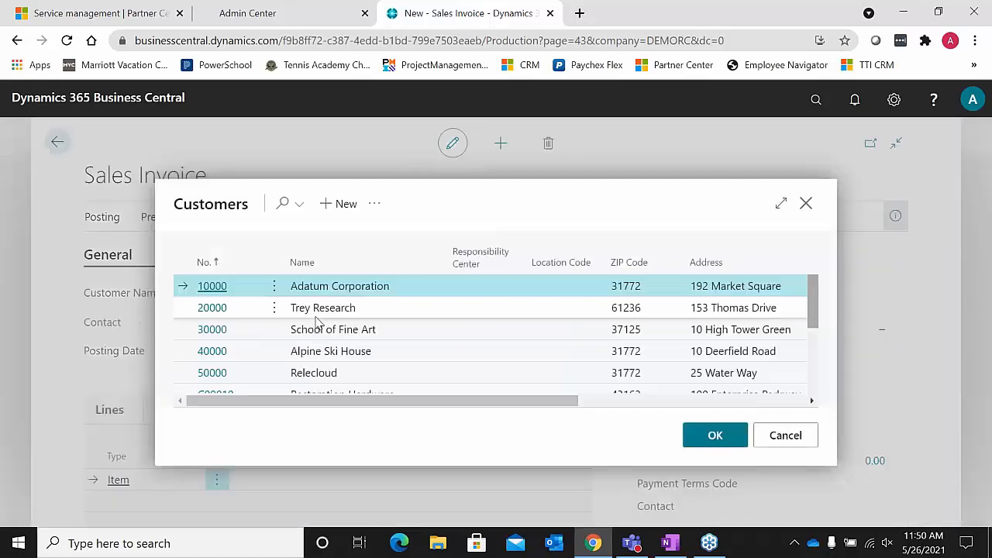
click(307, 293)
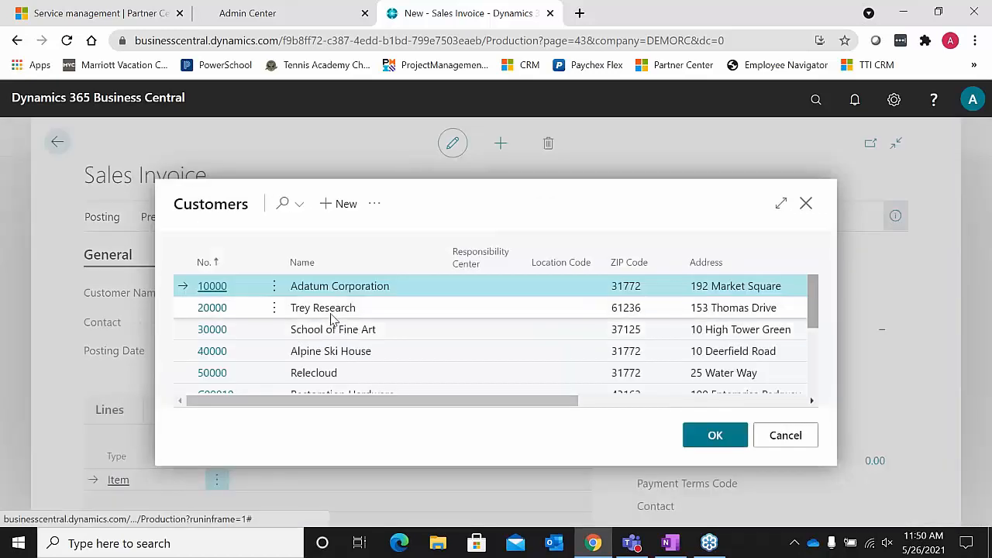
click(220, 309)
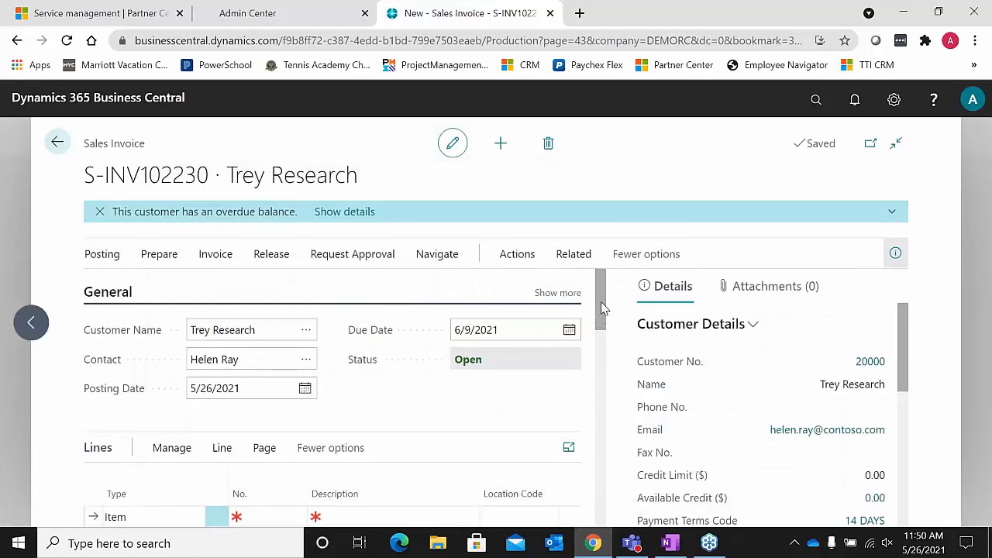
- Add item 1896-S, ATHENS Desk, to the first line of the sales invoice
scroll(601, 293, down, 1)
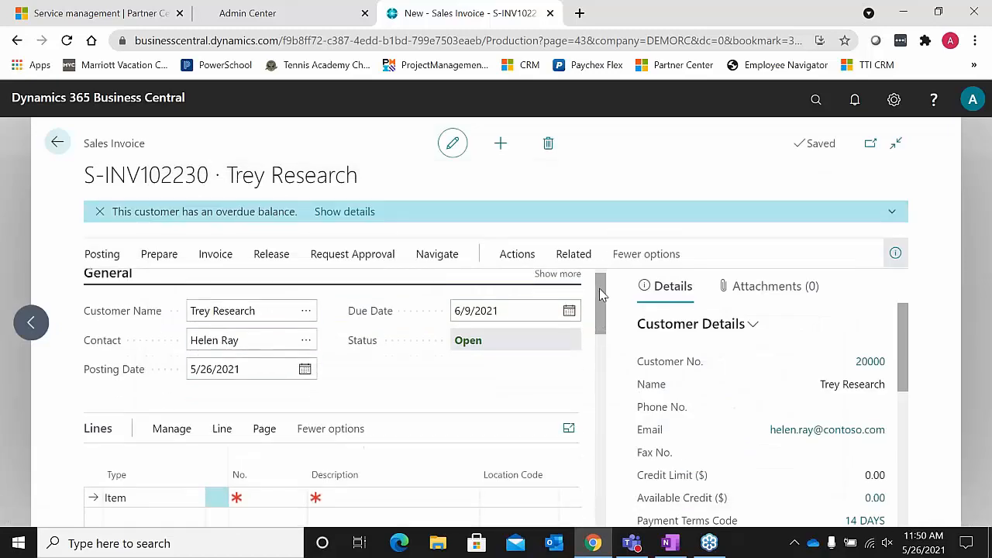
scroll(602, 295, down, 3)
click(284, 380)
click(295, 383)
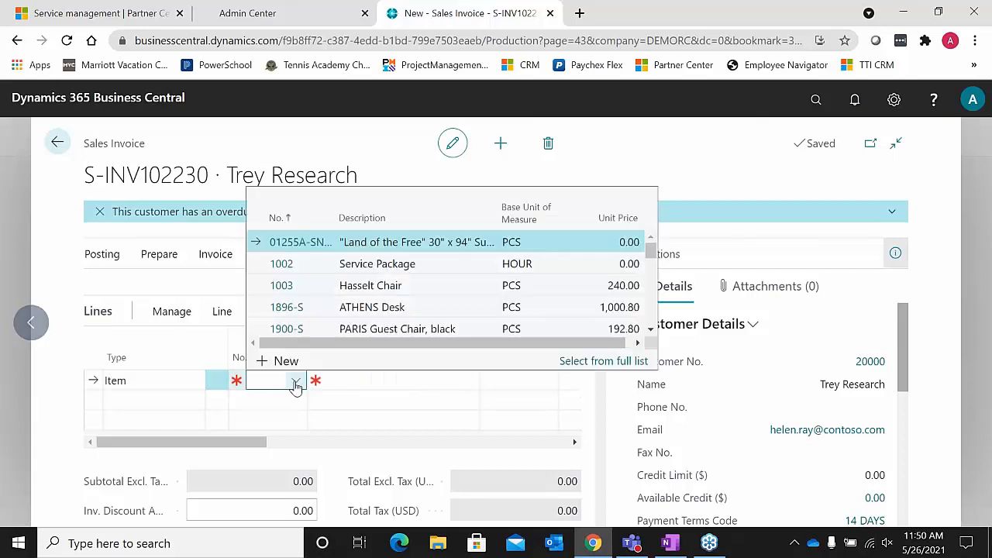
click(370, 308)
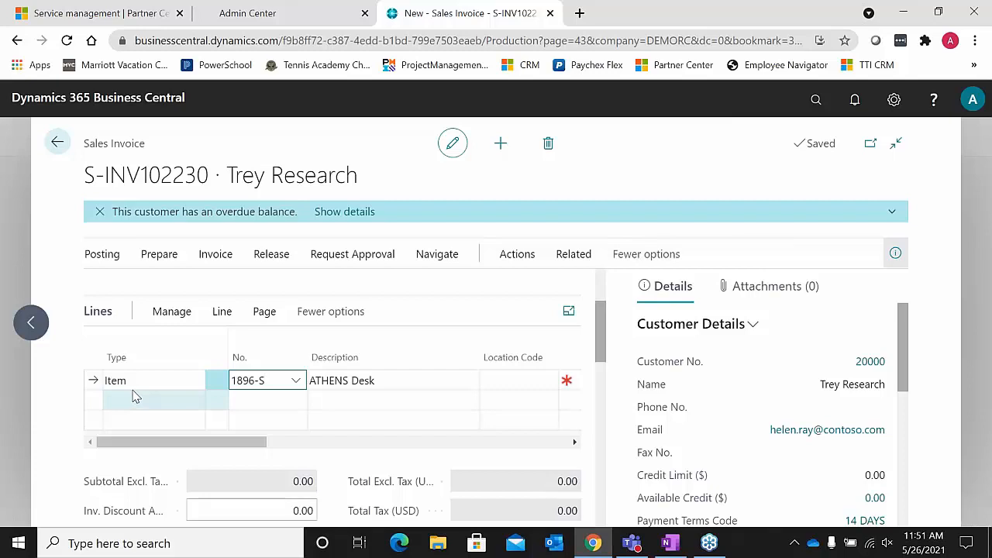
click(418, 386)
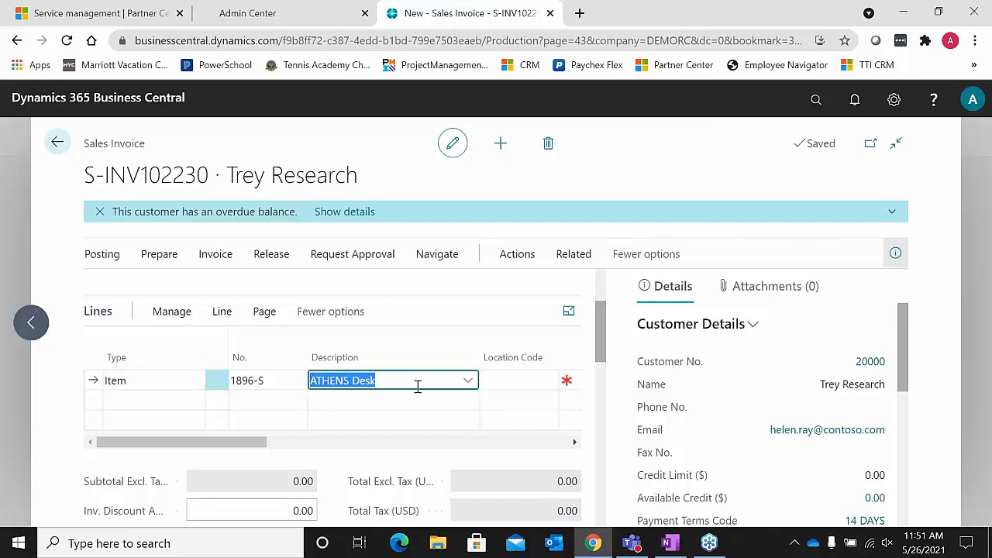
- Look through the available types for the invoice line and keep the type as Item
click(169, 380)
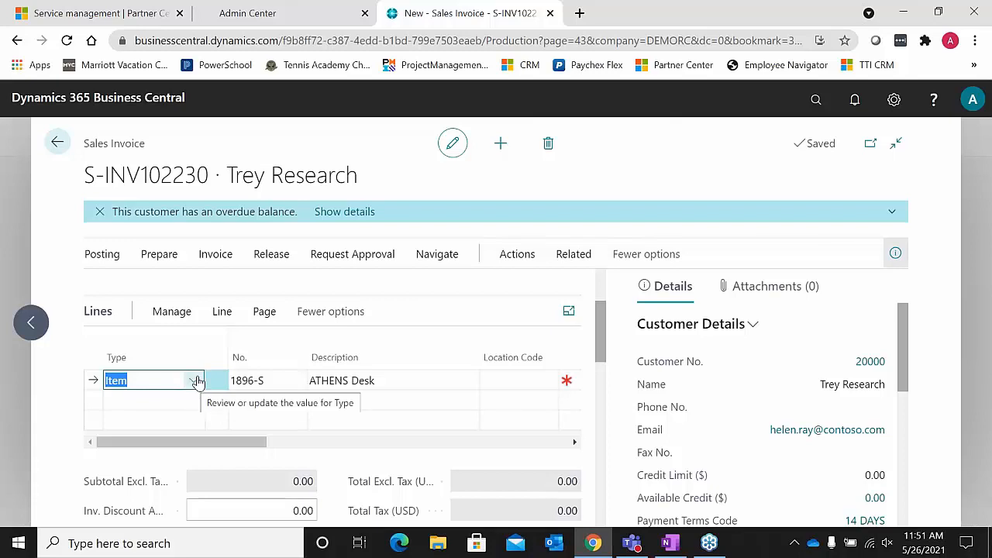
click(193, 381)
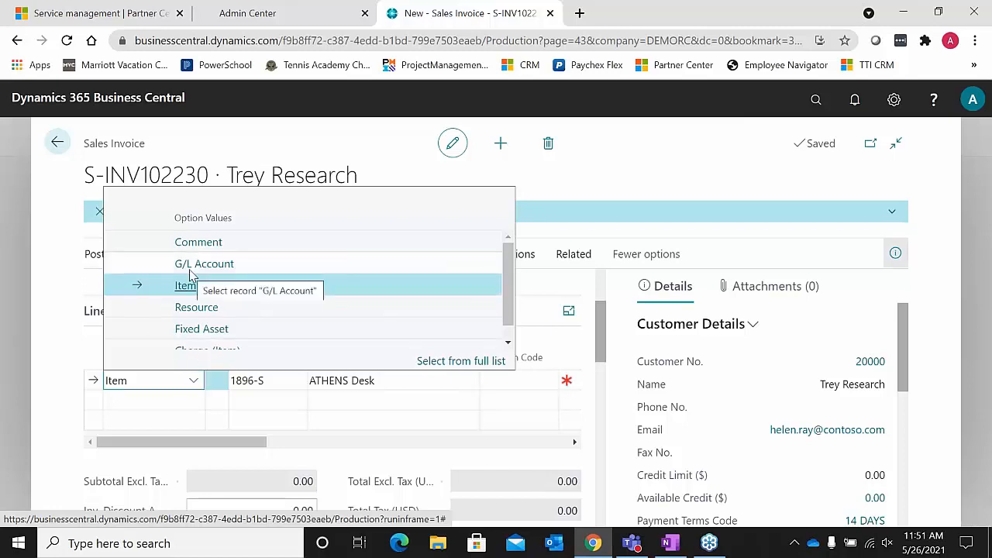
scroll(187, 322, down, 1)
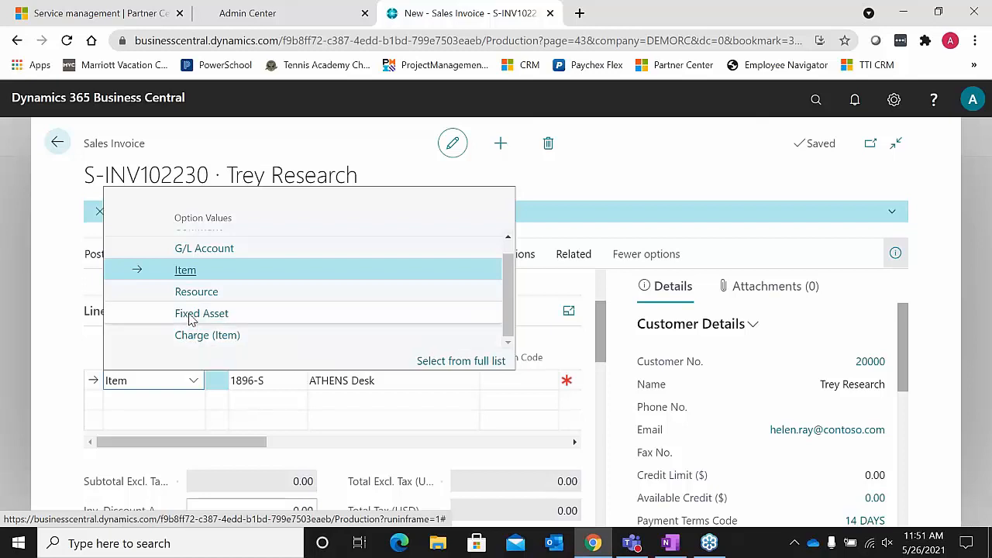
click(166, 273)
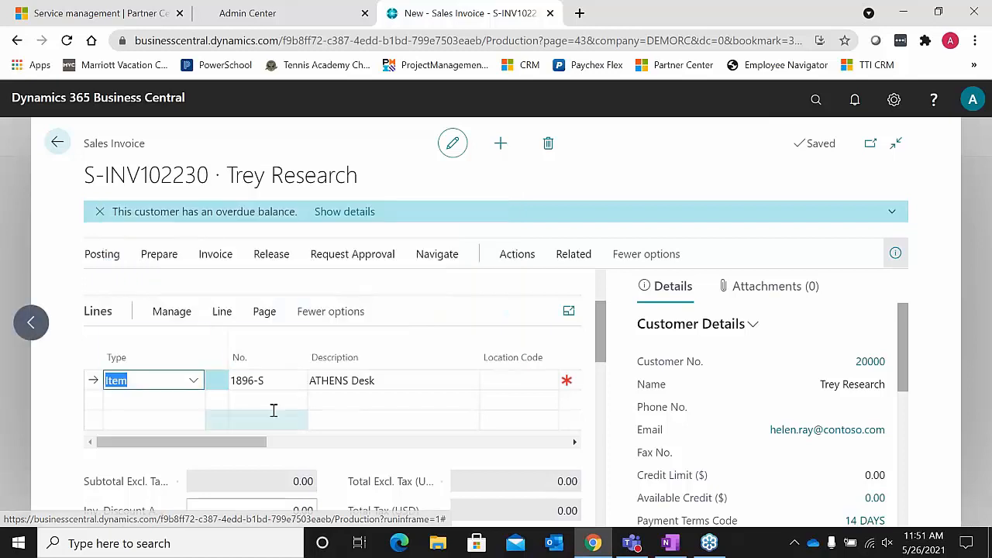
- Set the quantity of the ATHENS Desk line to 1, leaving the location code blank
key(Tab)
key(Tab)
key(Tab)
key(Tab)
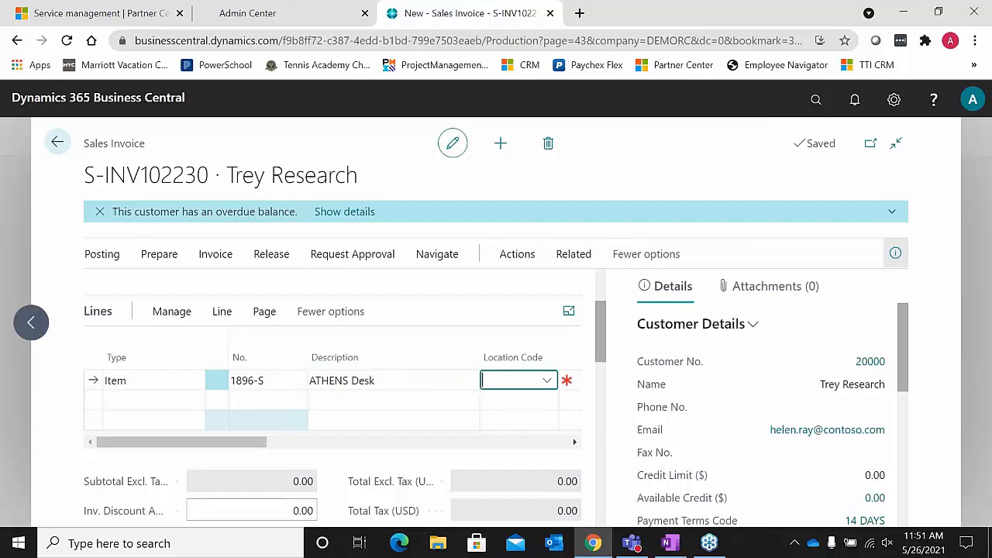
key(Tab)
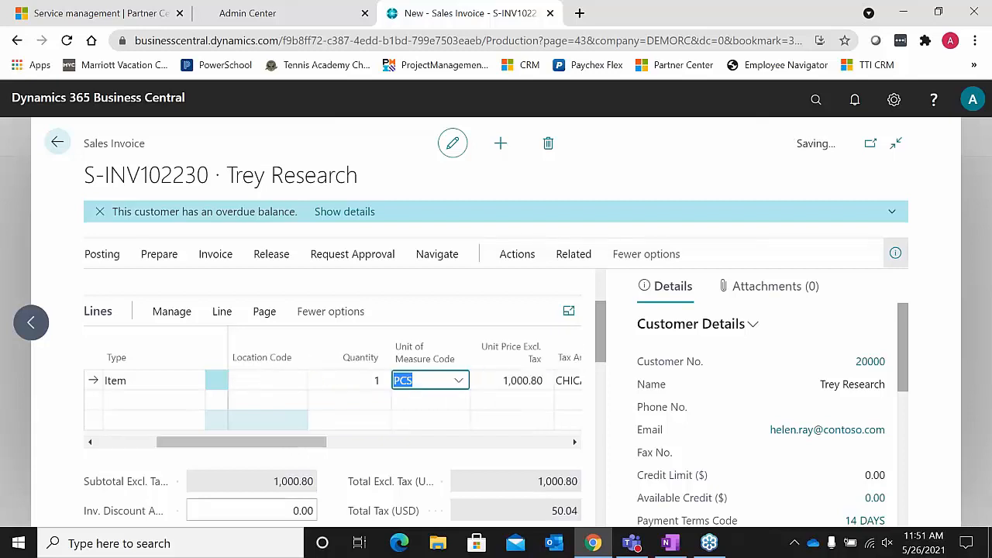
- Check the desk line's unit price, tax codes and line amounts, along with the item's cost and profit details
key(Tab)
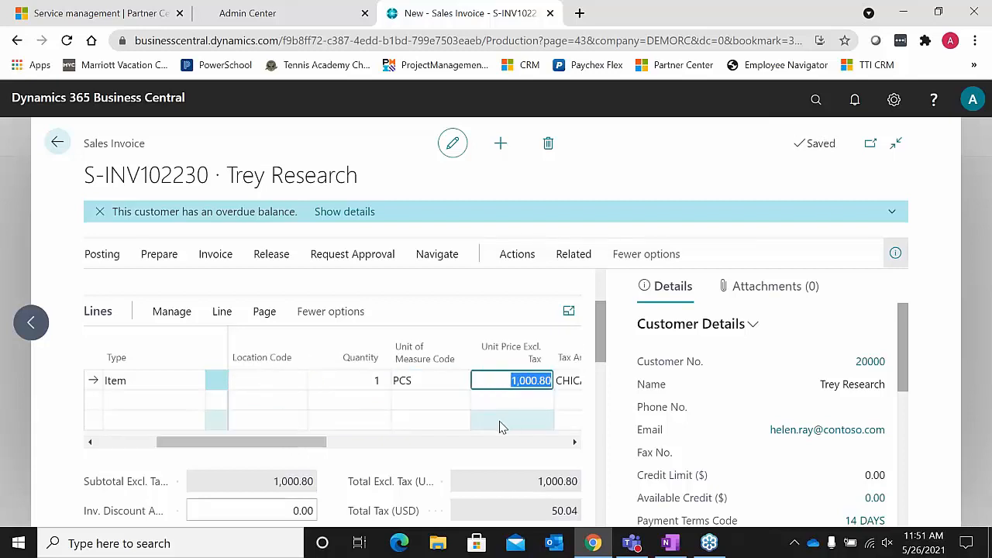
key(Tab)
key(Tab)
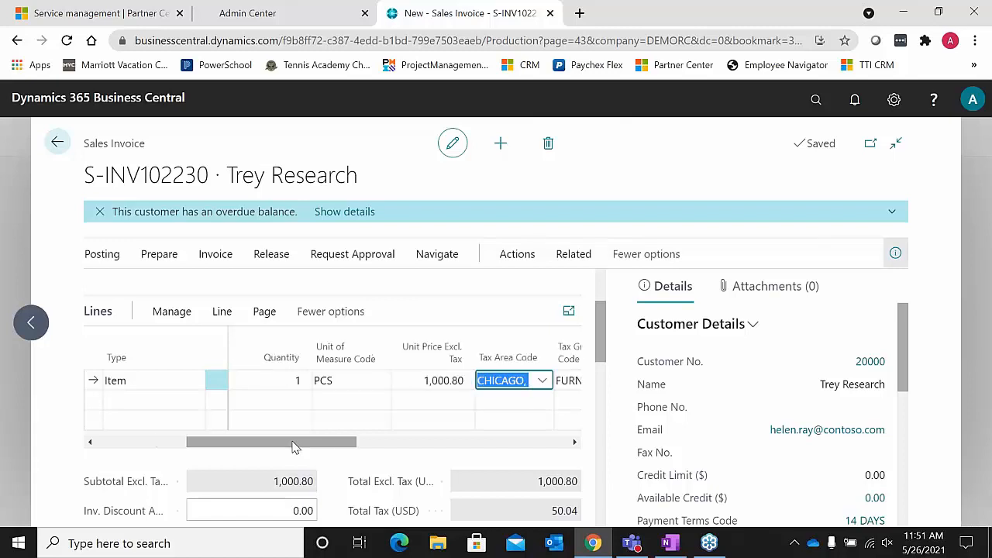
key(Tab)
key(Tab)
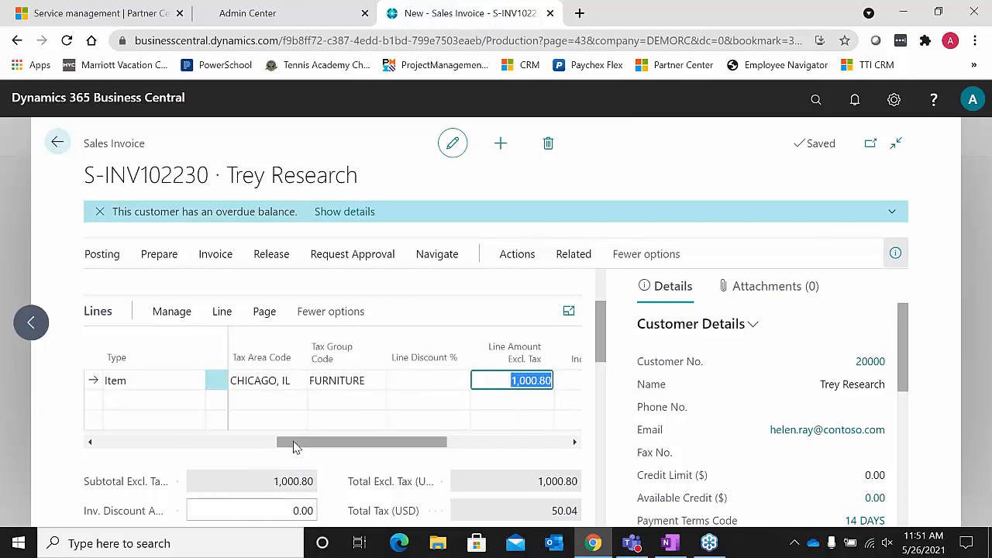
key(Tab)
click(295, 447)
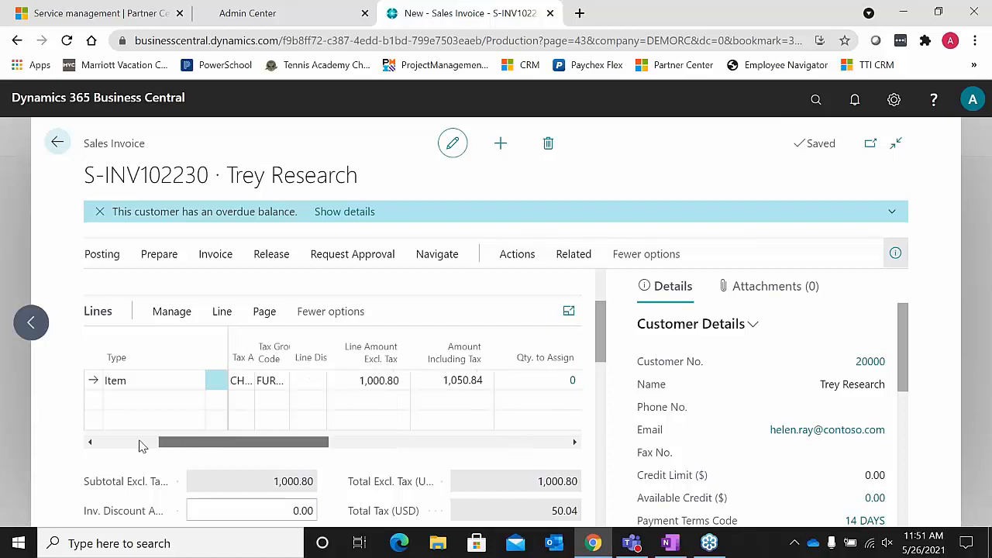
click(282, 380)
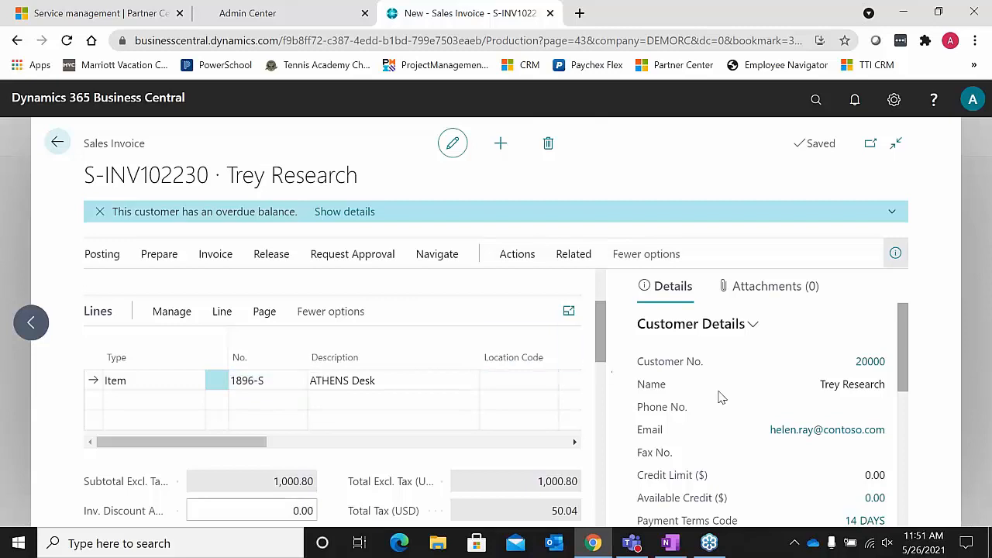
drag(905, 341, 910, 481)
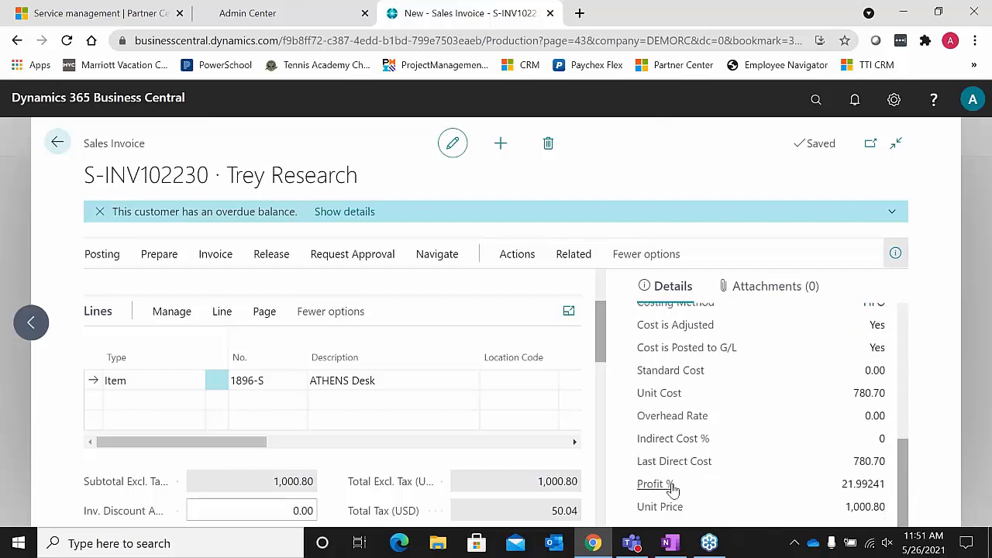
mouse_move(672, 490)
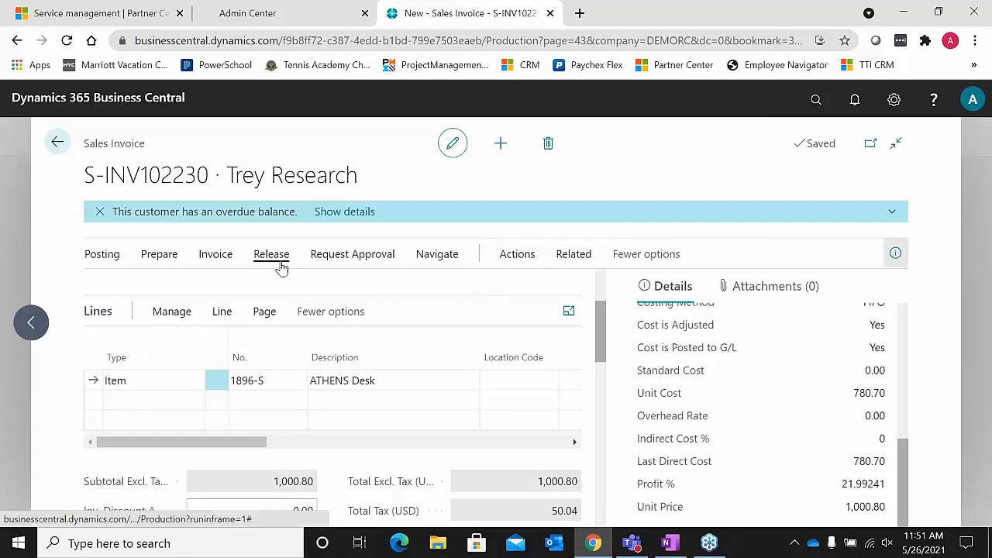
- Post the Trey Research sales invoice without sending it, and open the posted invoice
click(105, 257)
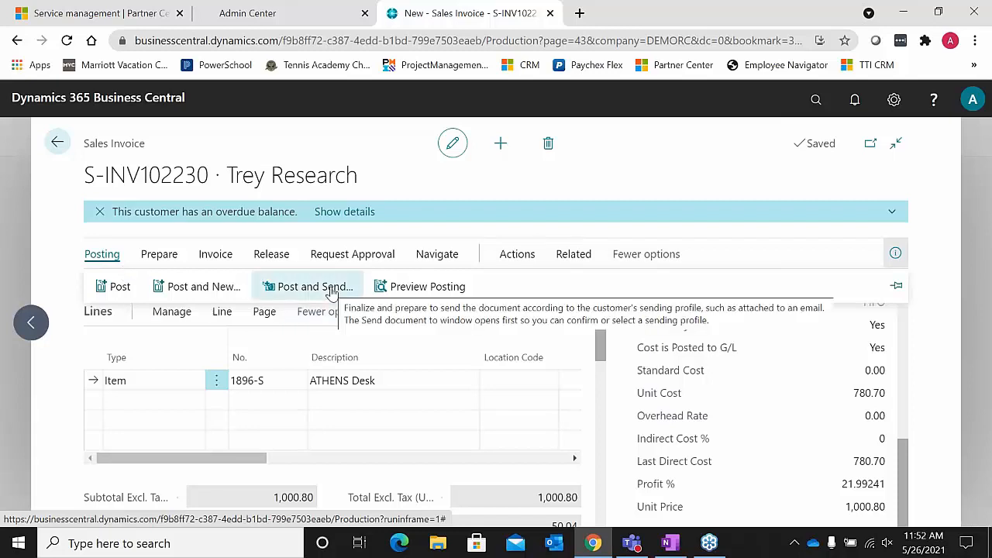
click(118, 288)
click(566, 360)
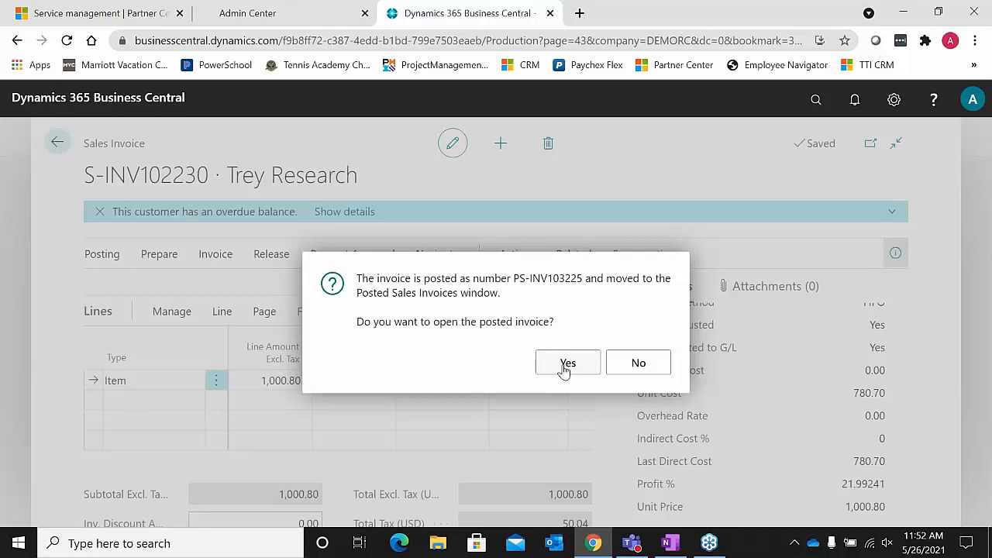
click(565, 366)
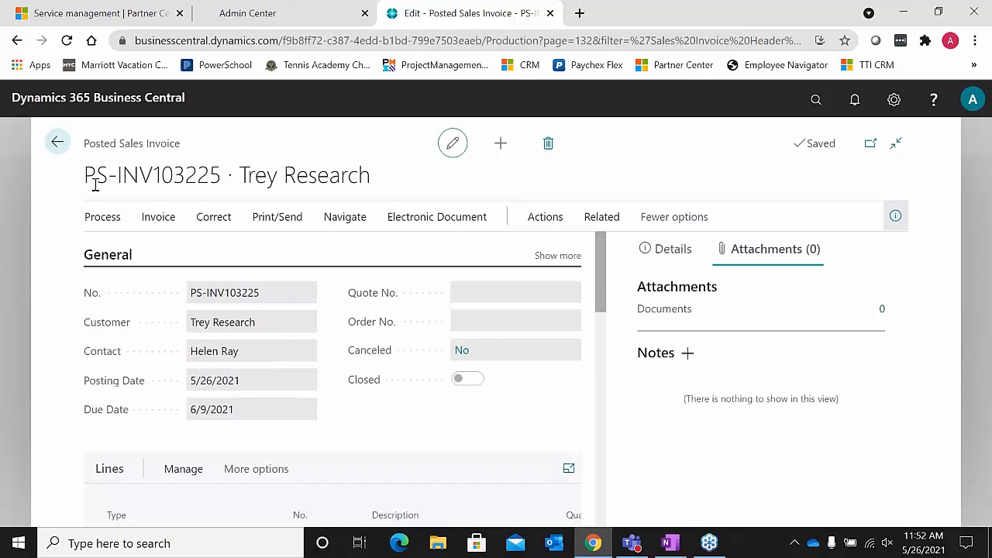
- Close the posted invoice, search for "register customer" and open the Register Customer Payments page
click(58, 141)
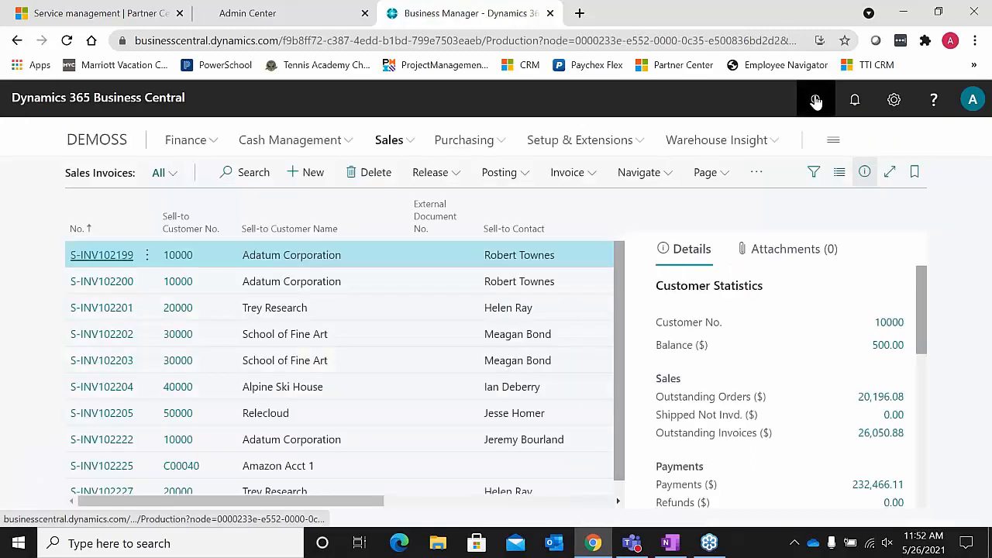
click(814, 99)
text(register)
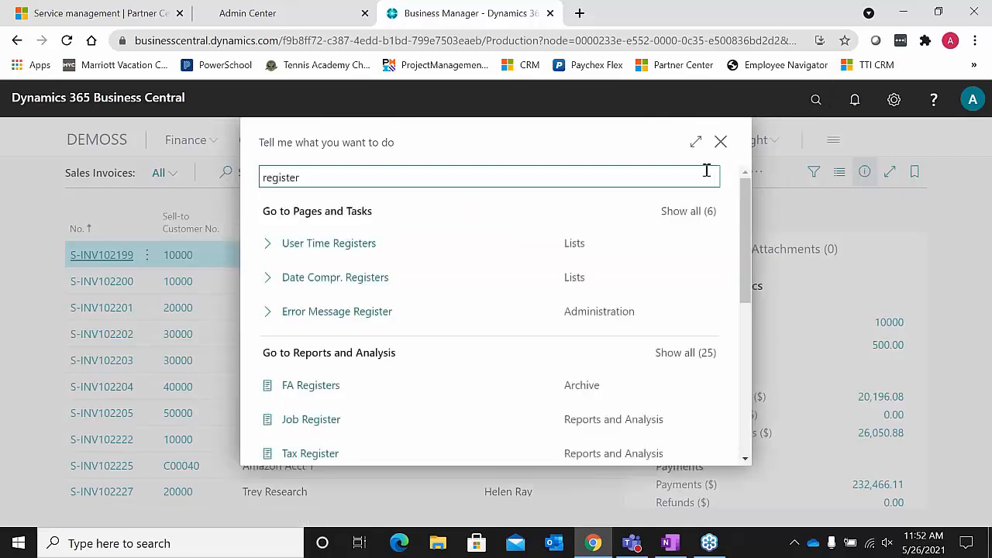
text( customer)
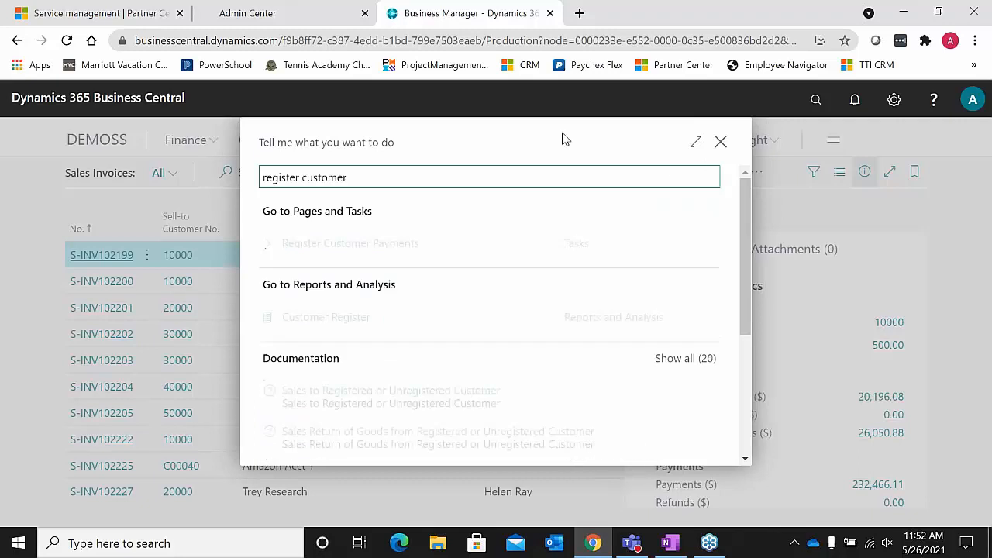
click(331, 249)
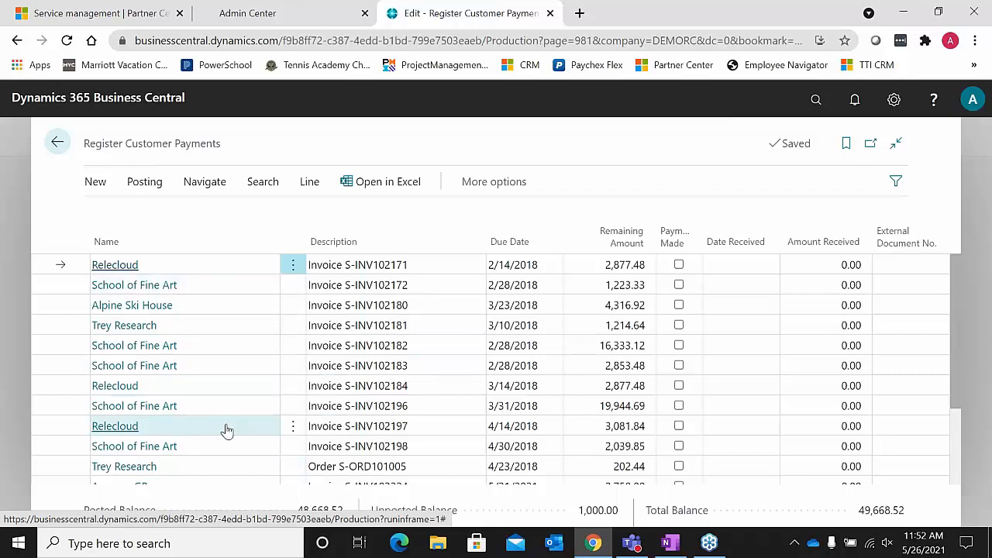
- Mark payment as made on Trey Research's invoice due 6/9/2021 and enter 32432957 as the external document number
scroll(226, 431, down, 3)
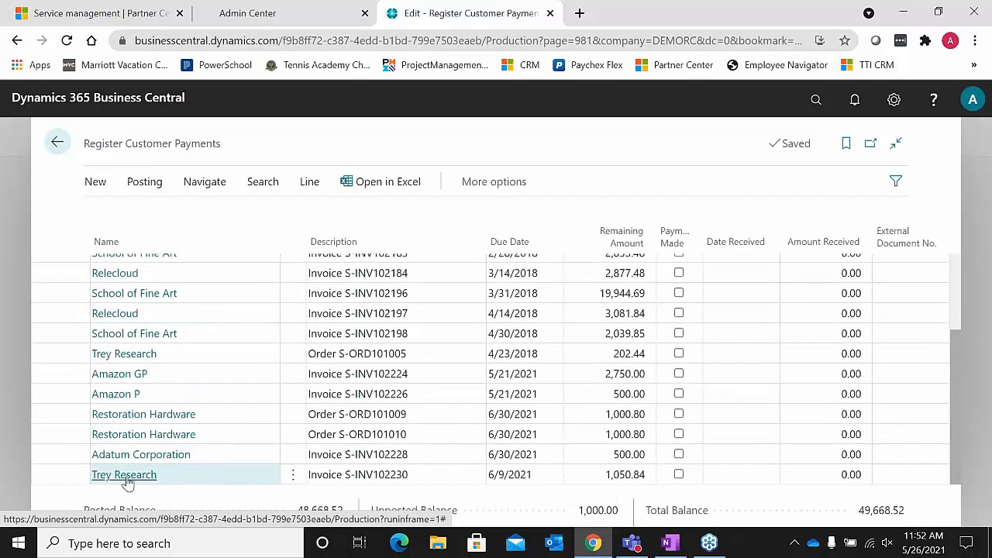
click(679, 475)
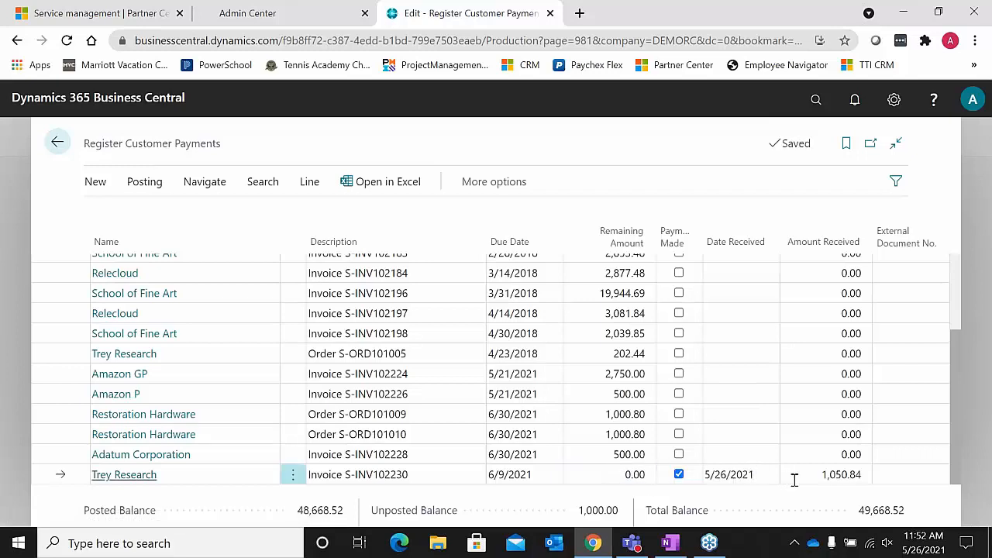
key(Tab)
key(Tab)
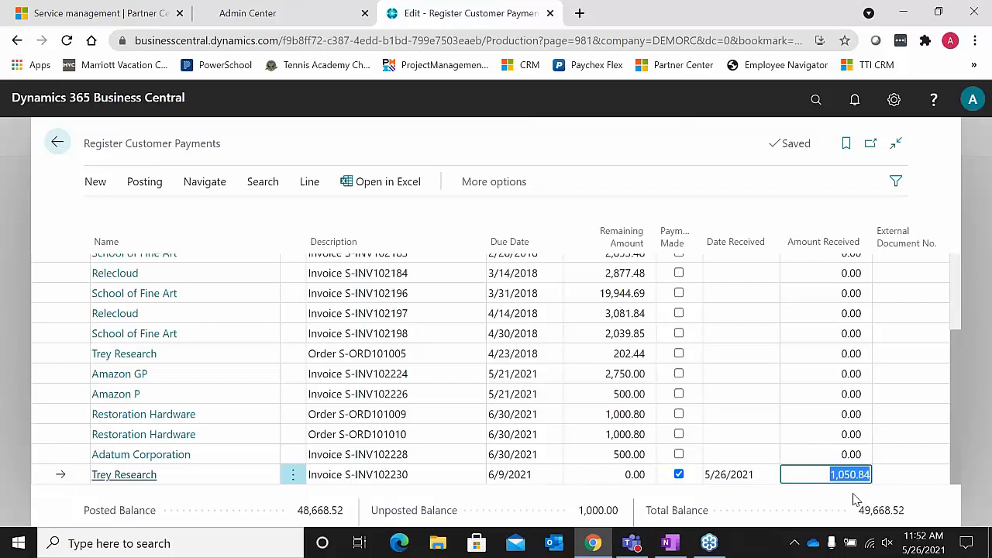
key(Tab)
key(Tab)
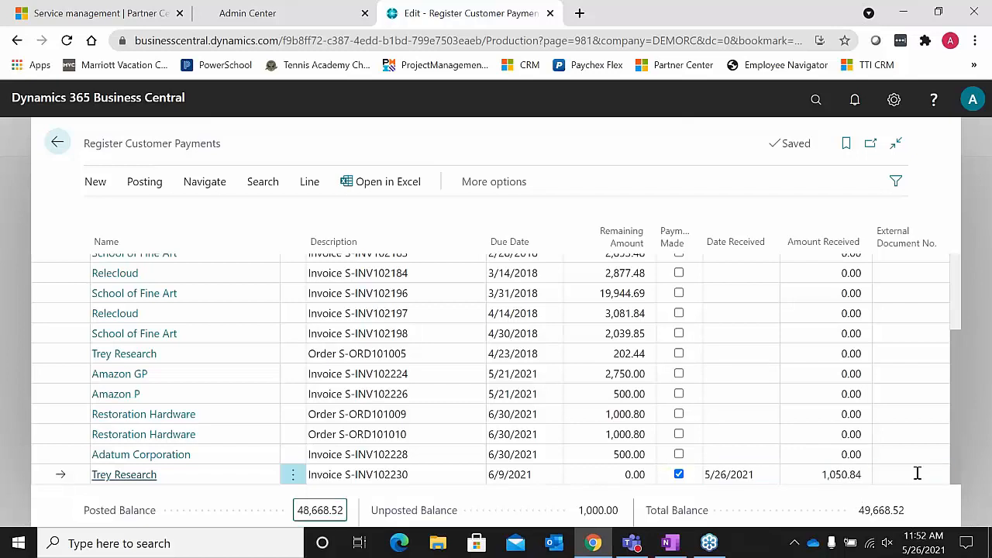
click(905, 473)
text(32432957)
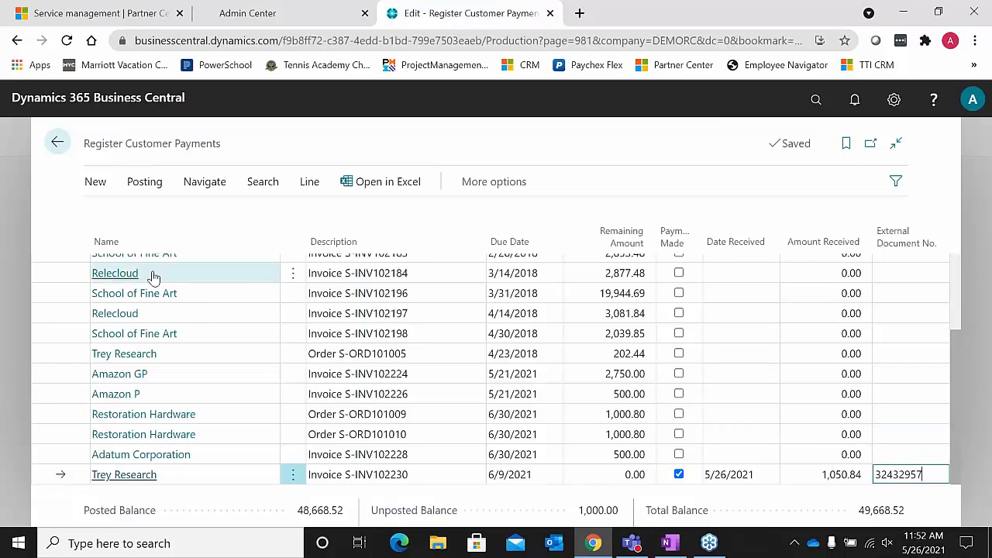
- Post the marked Trey Research payment as an individual payment and leave the Register Customer Payments page
click(142, 190)
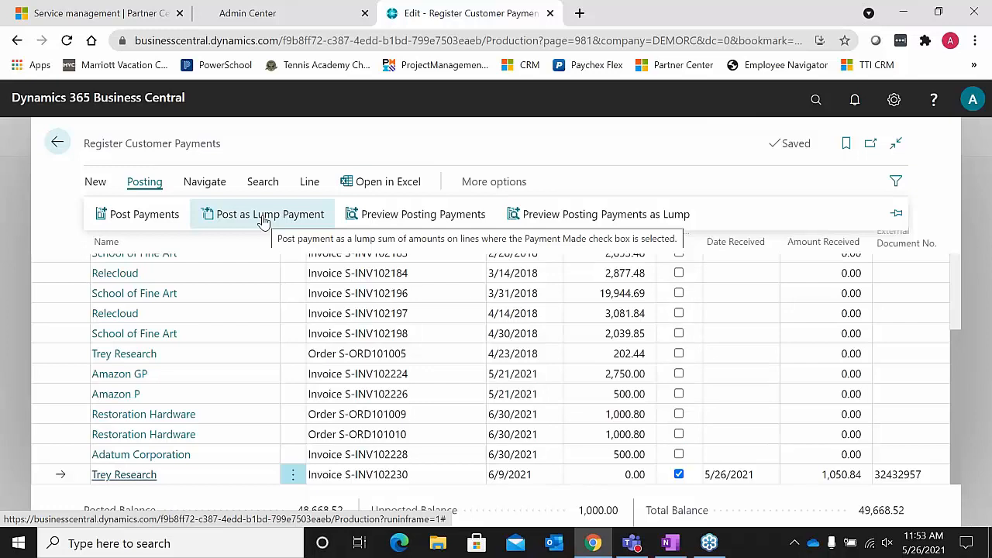
click(146, 217)
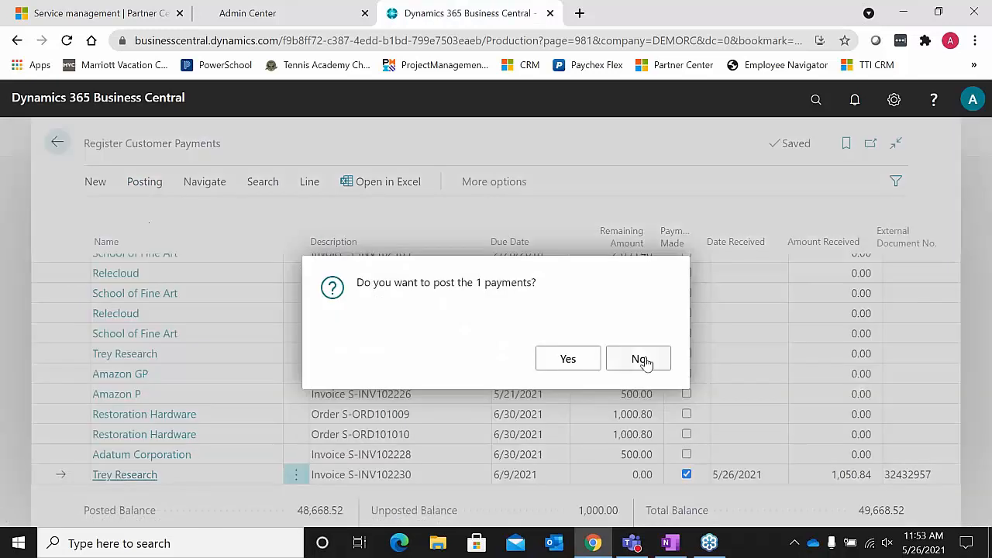
click(569, 367)
click(58, 142)
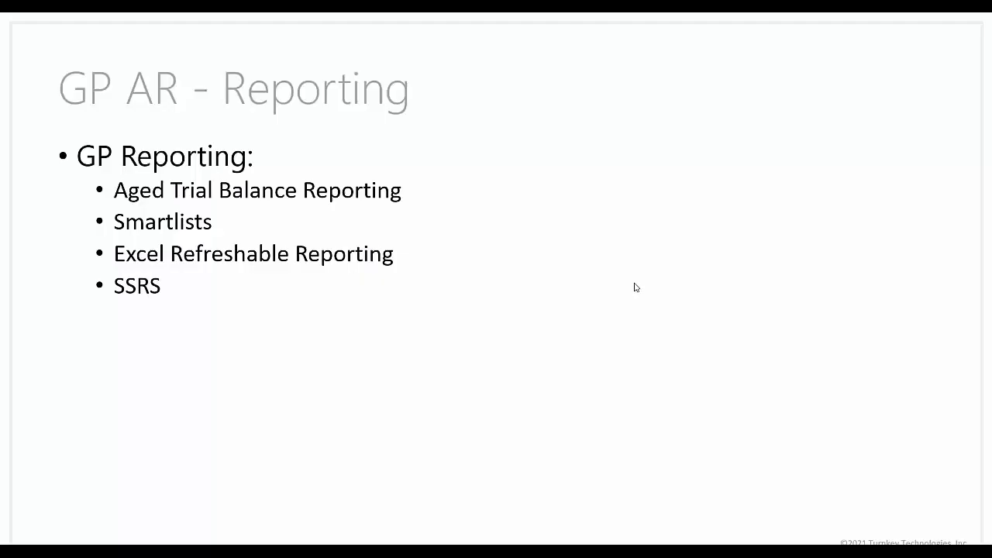
click(636, 287)
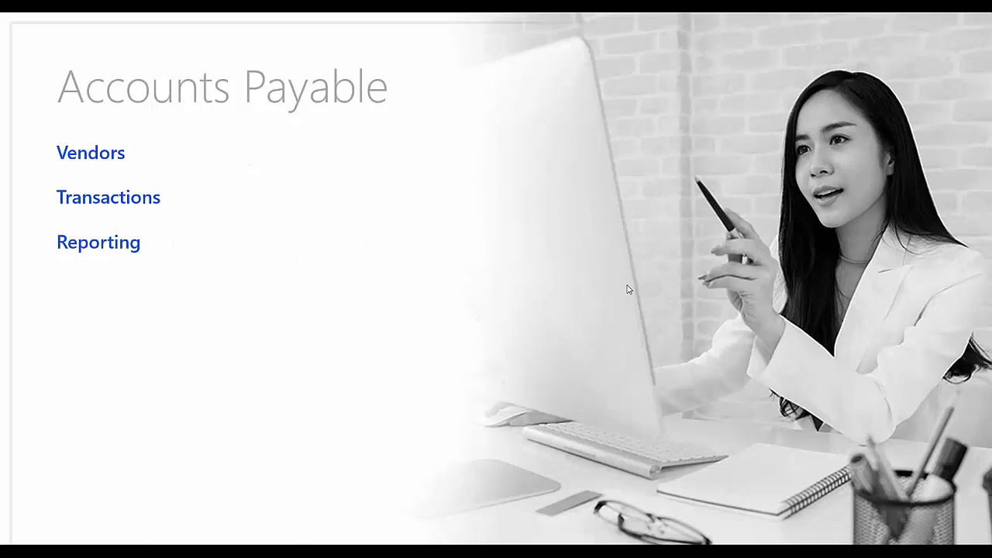
click(628, 290)
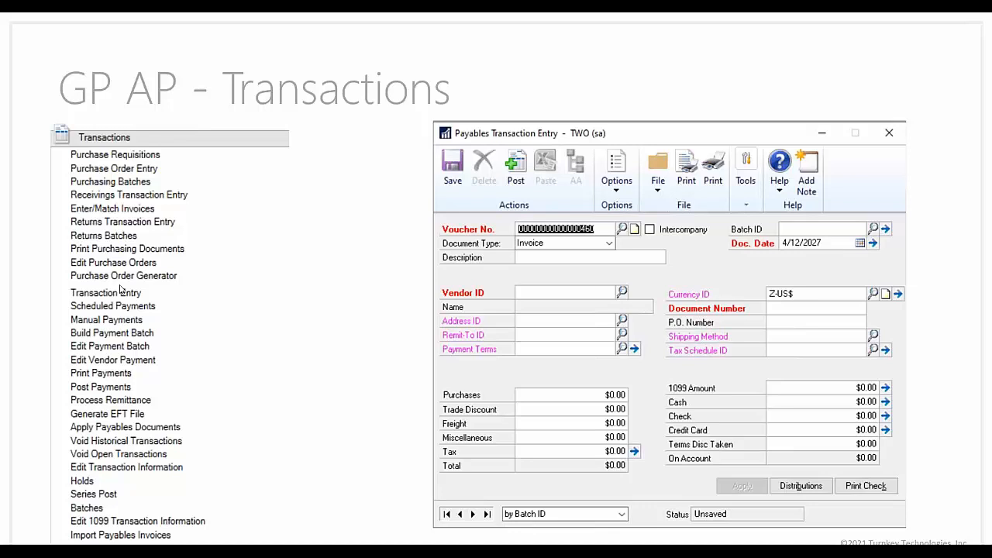
click(629, 74)
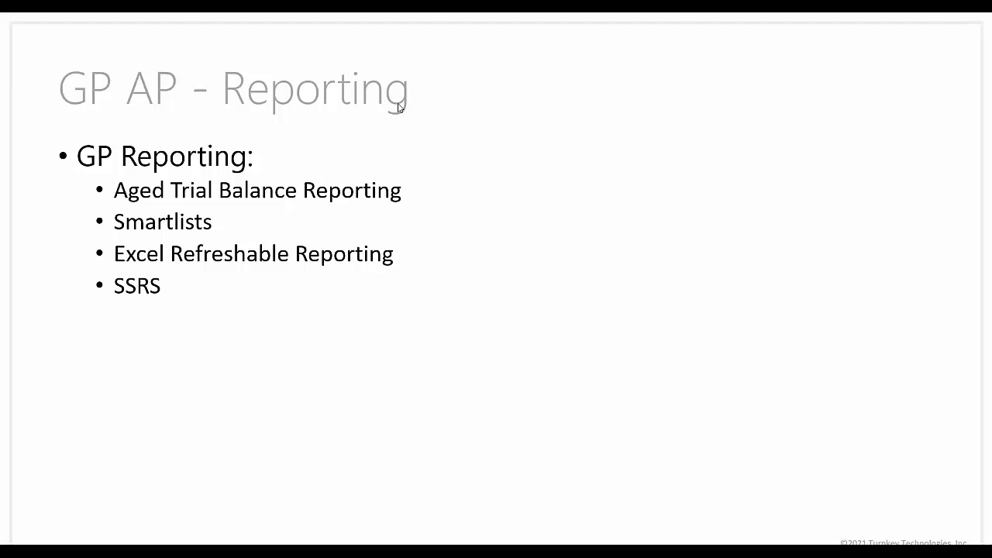
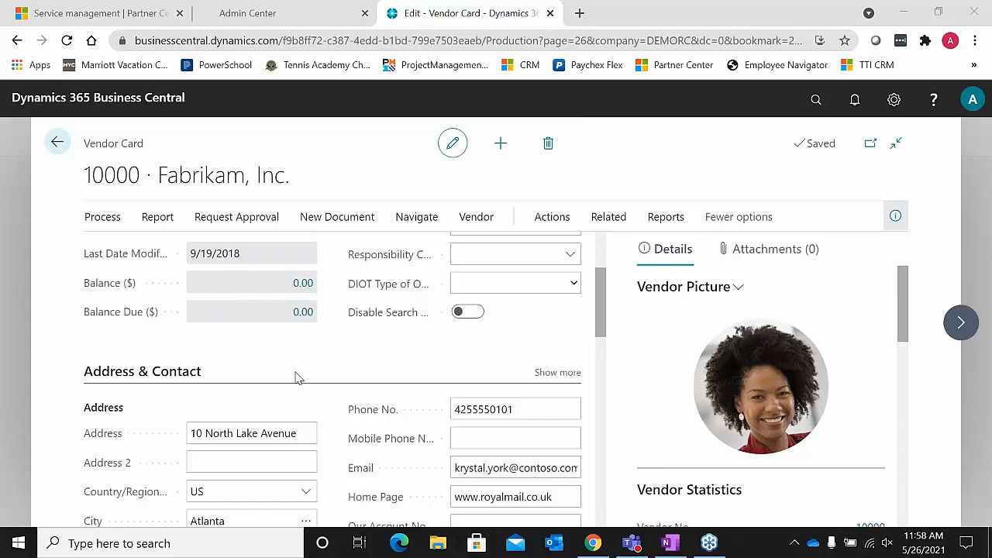
- Examine Fabrikam, Inc.'s vendor card, covering its address, invoicing, payments and receiving details, vendor statistics, and available reports and related records
scroll(297, 378, down, 2)
scroll(297, 378, down, 3)
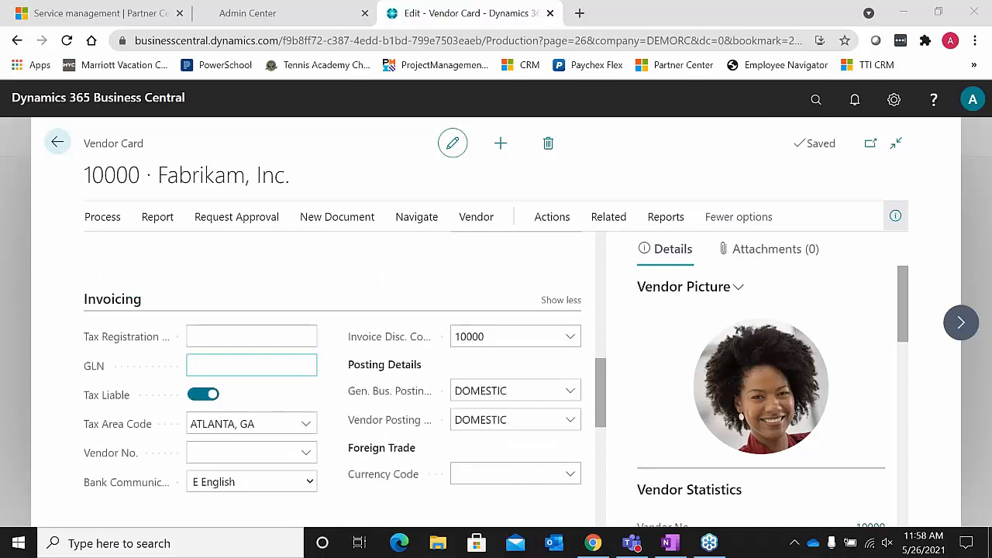
scroll(455, 450, down, 1)
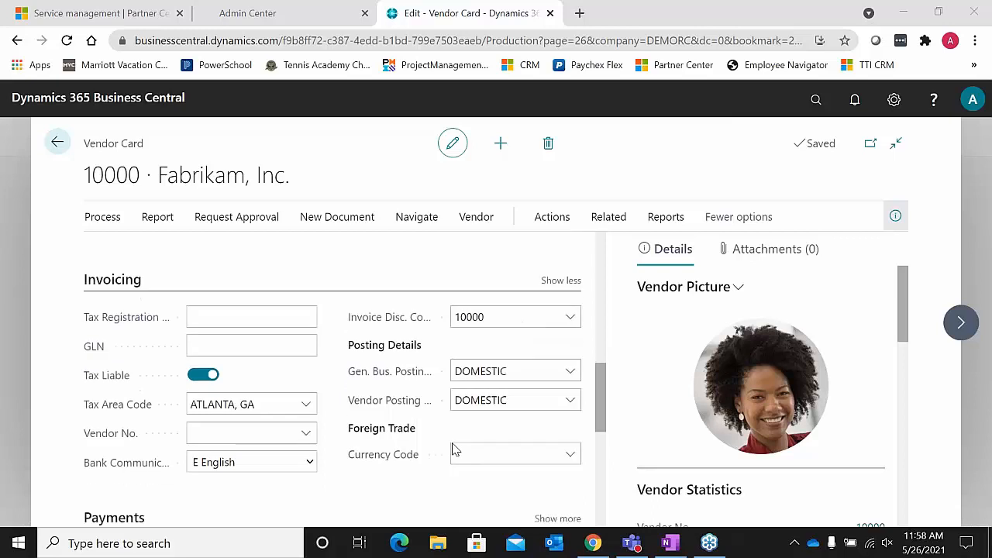
scroll(455, 450, down, 2)
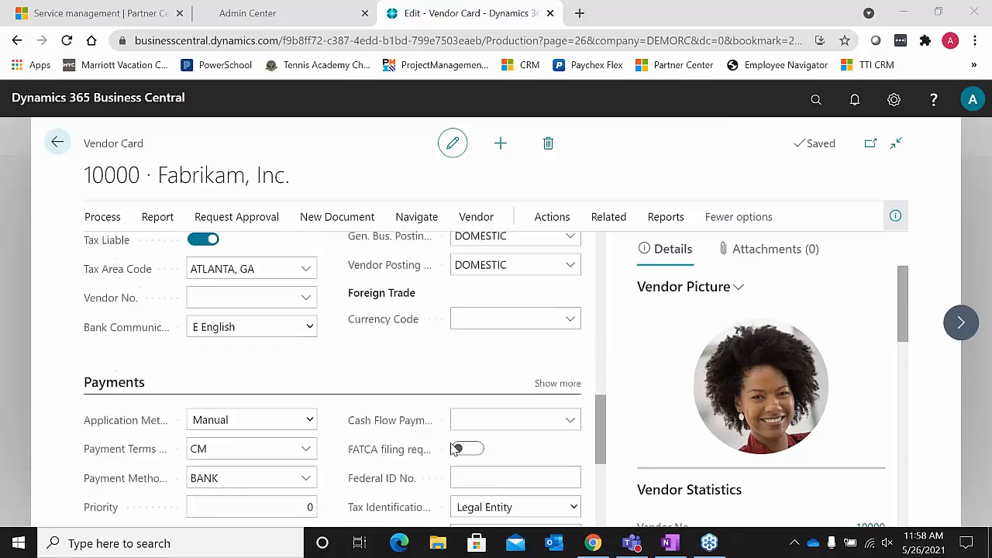
scroll(454, 450, down, 1)
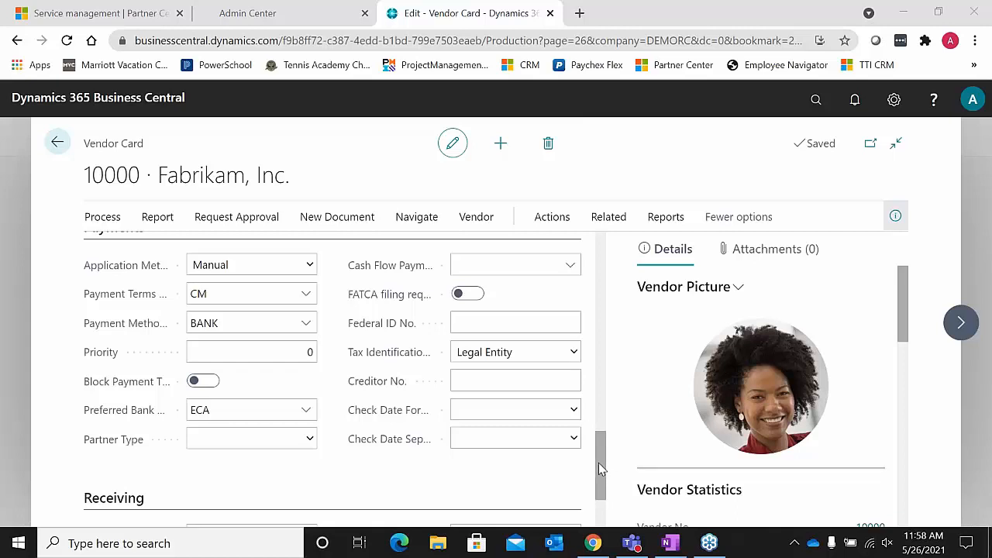
scroll(599, 465, up, 10)
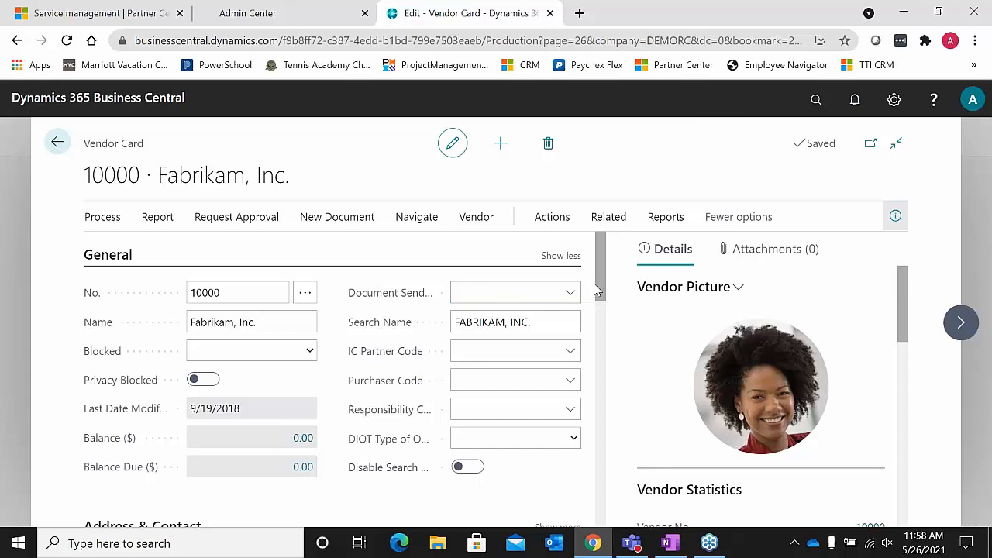
drag(597, 289, 580, 474)
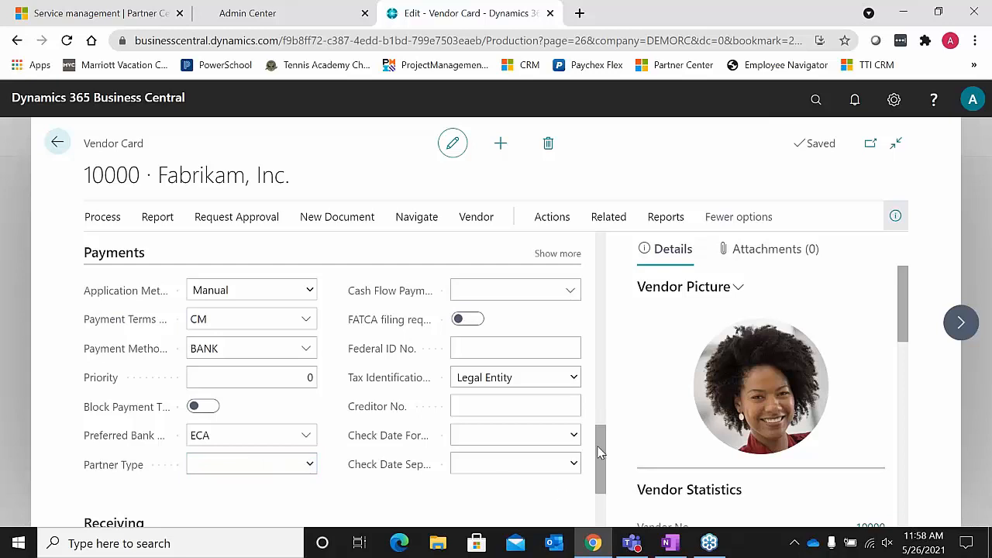
drag(599, 452, 603, 504)
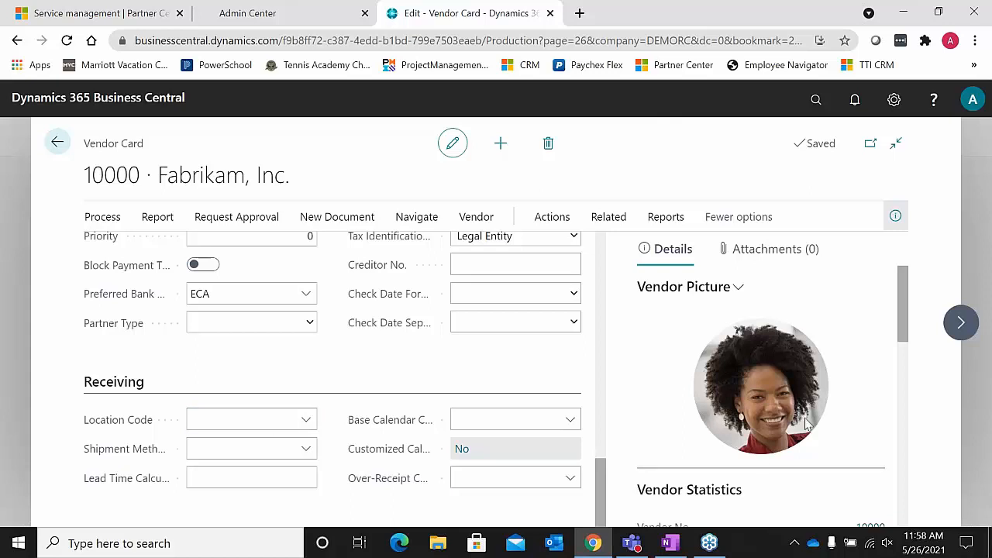
scroll(906, 310, down, 2)
mouse_move(905, 310)
mouse_down()
mouse_move(902, 484)
mouse_move(905, 295)
mouse_up()
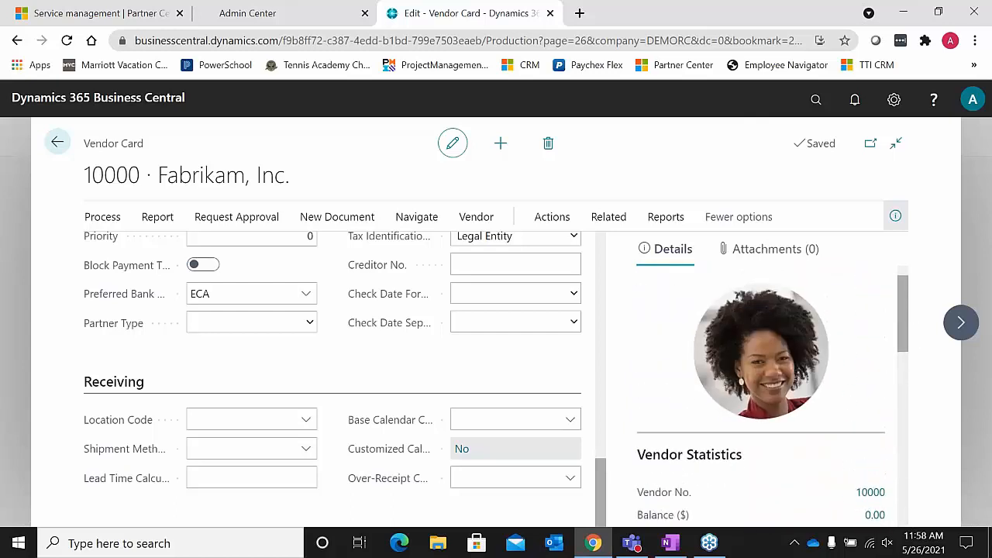
click(159, 221)
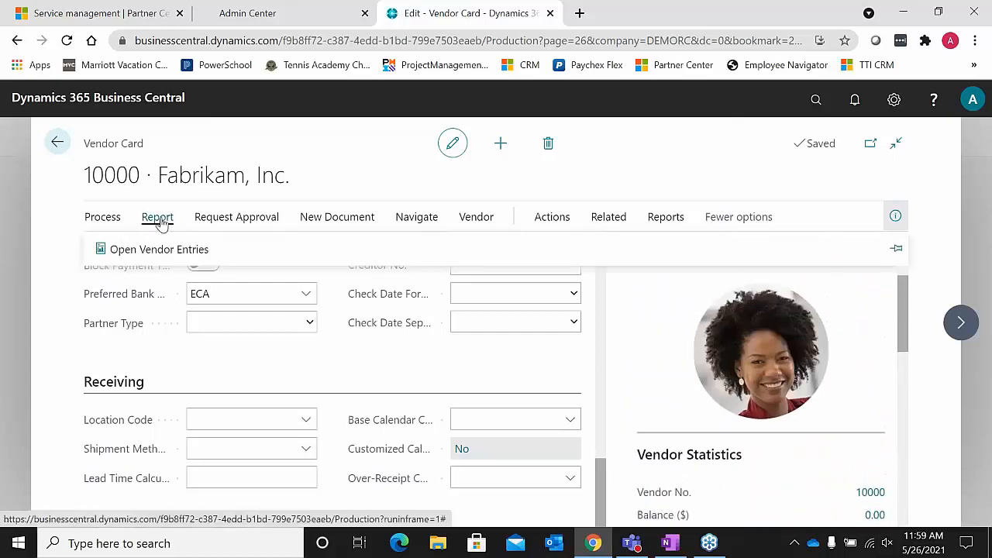
click(422, 222)
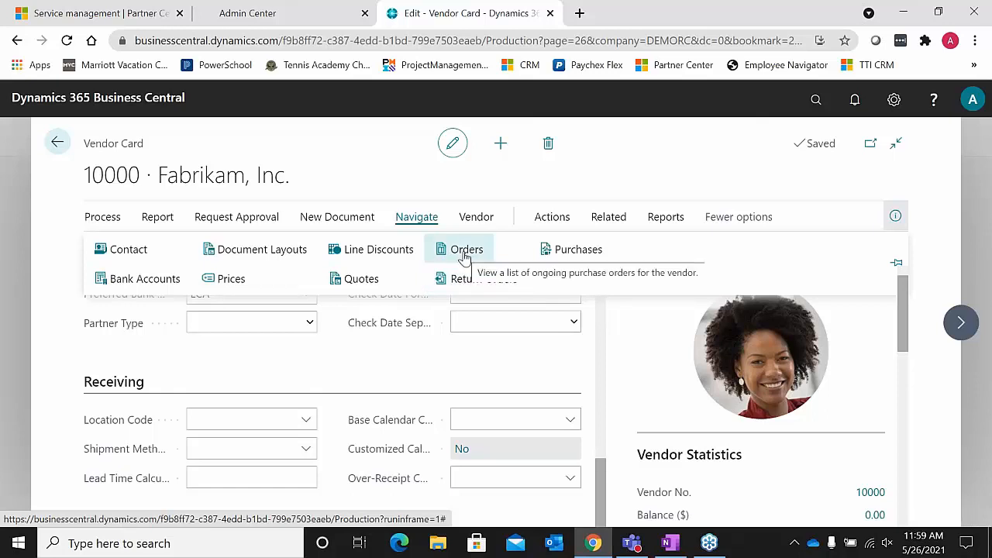
- Leave the vendor card, open the Purchase Invoices list and start a new purchase invoice
click(58, 142)
click(431, 140)
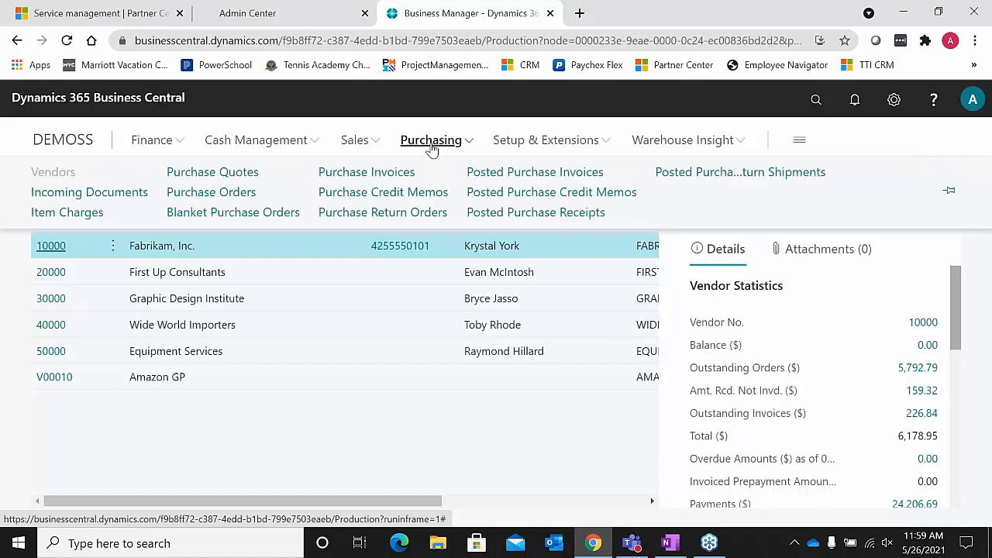
click(394, 175)
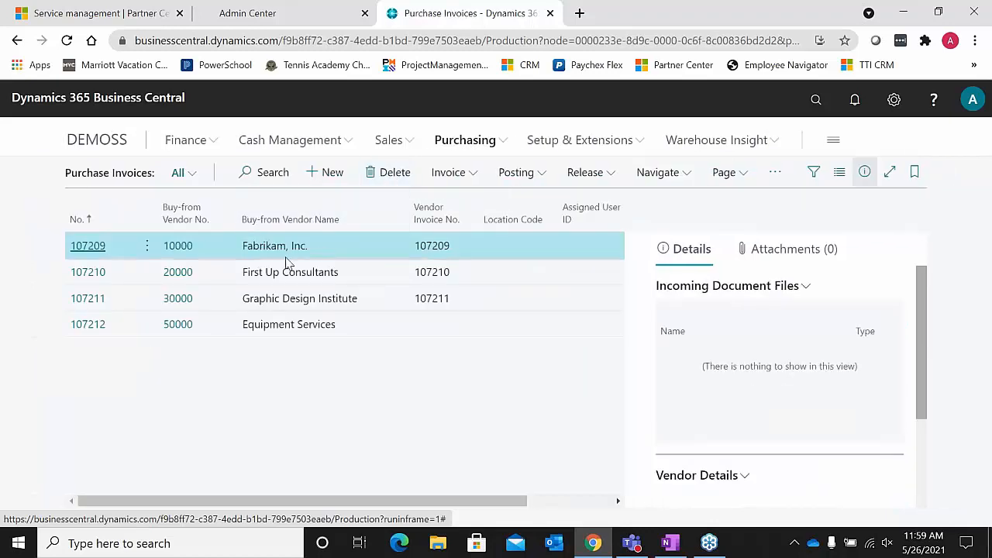
click(324, 173)
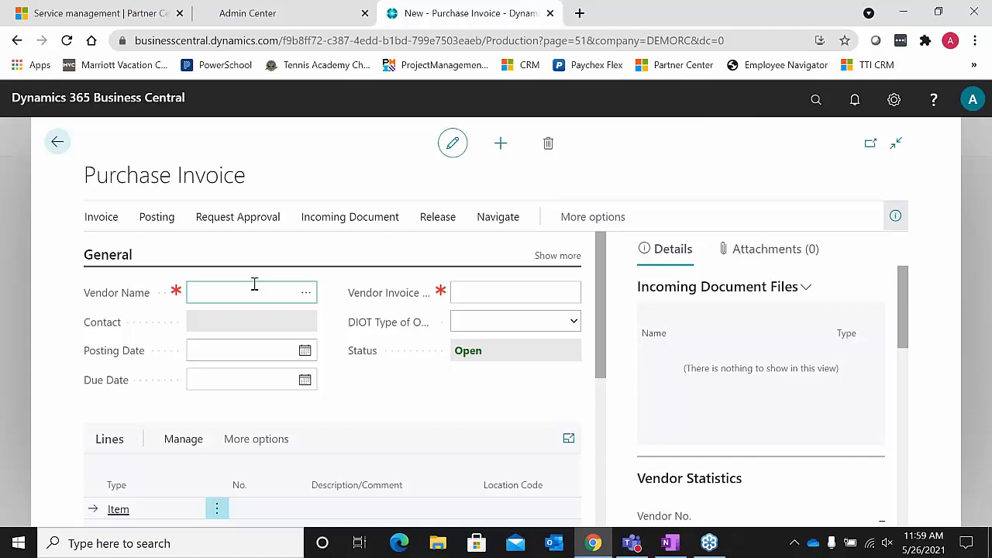
- Choose Fabrikam, Inc. as the purchase invoice's vendor and enter 2305875 as the vendor invoice number
click(303, 293)
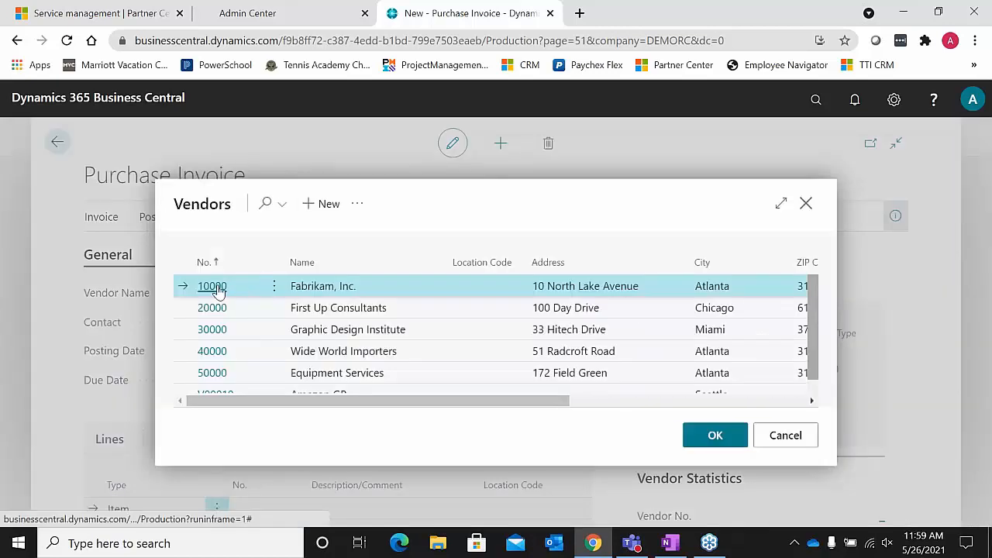
click(715, 435)
click(481, 330)
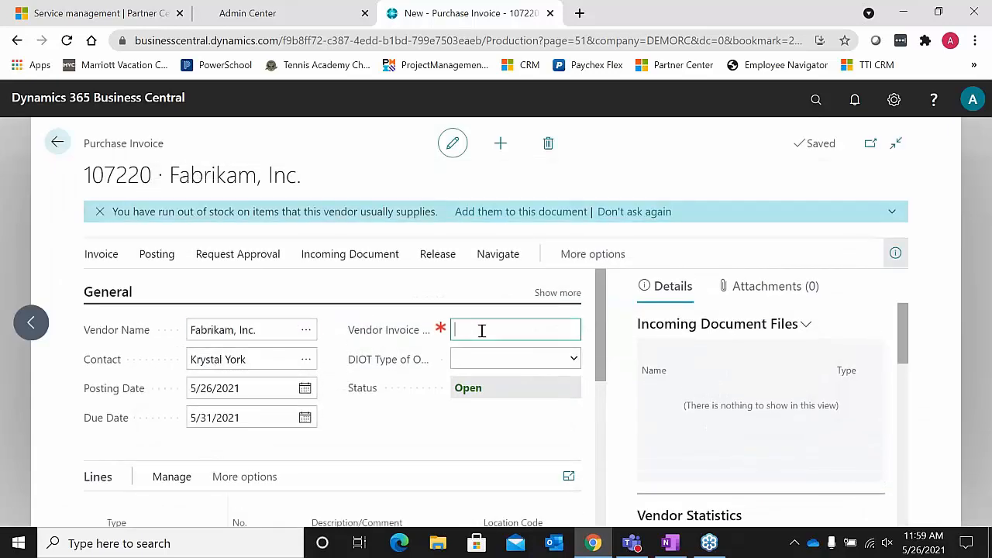
text(2305875)
key(Tab)
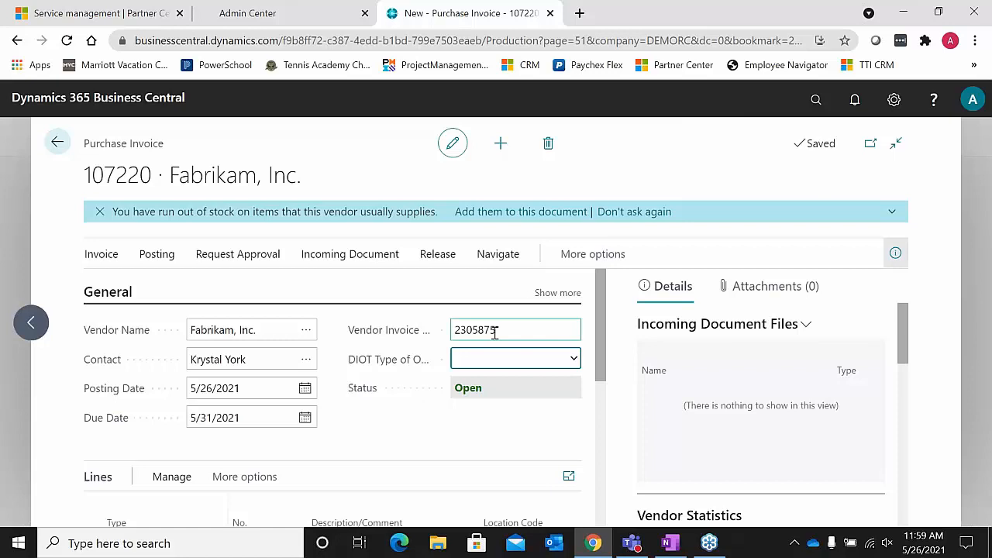
- Add an item line for the ATHENS Desk, 1896-S, with a quantity of 1 to the purchase invoice
scroll(439, 383, down, 2)
click(286, 392)
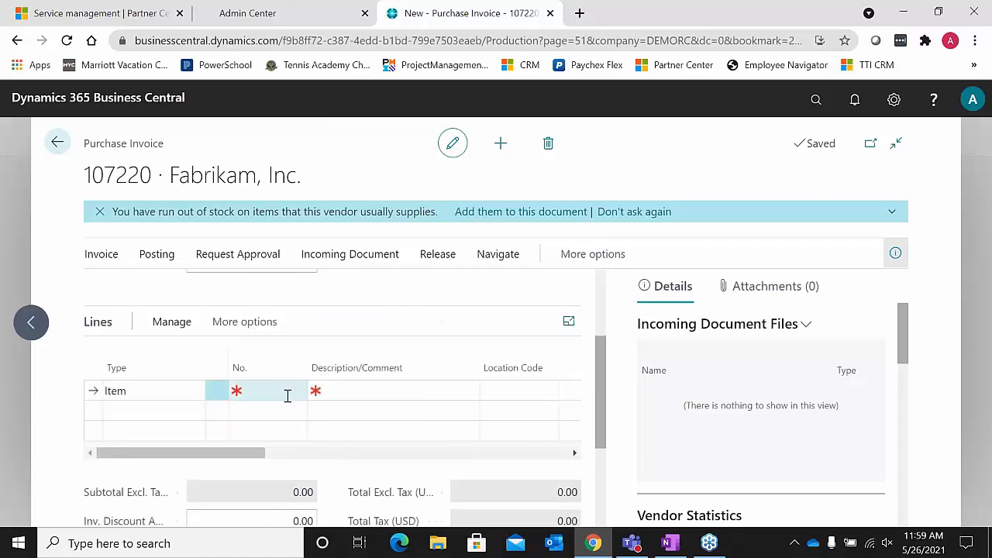
click(296, 390)
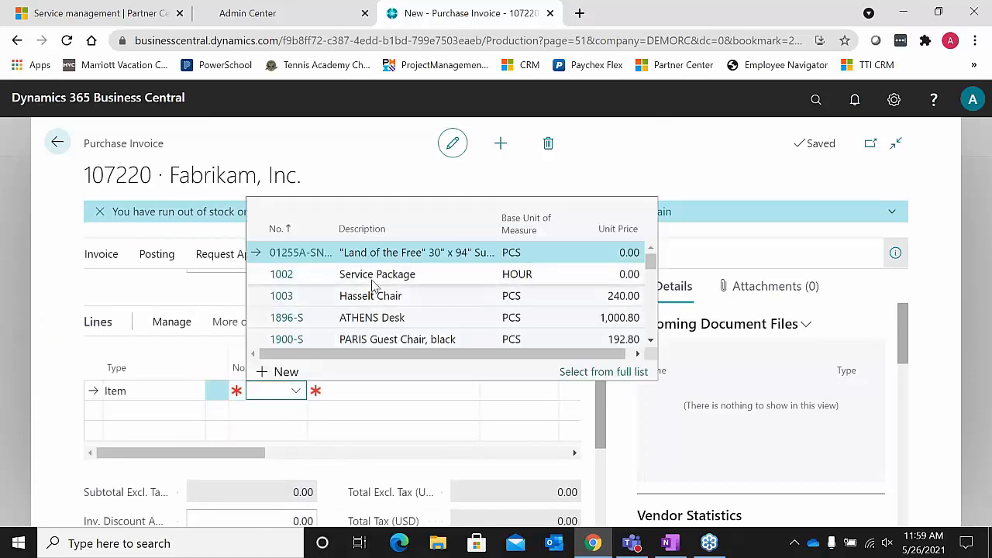
click(368, 318)
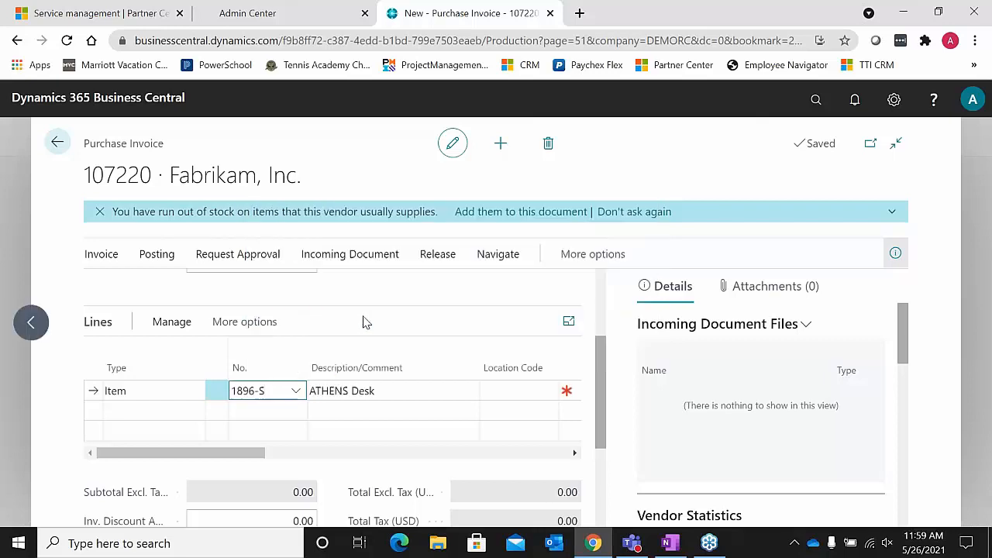
key(Tab)
key(Tab)
key(Tab)
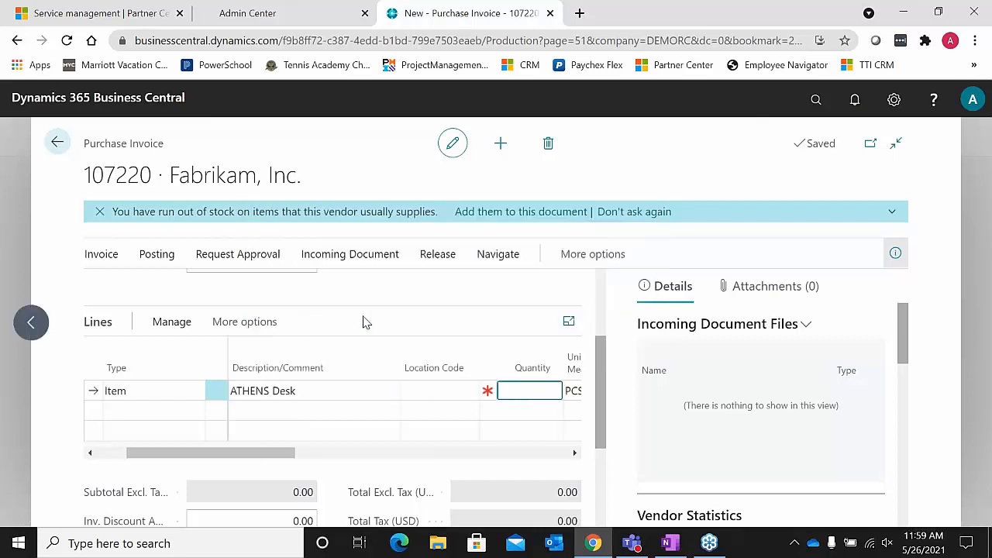
text(1)
key(Tab)
- Check the ATHENS Desk line's direct unit cost, tax area and group codes, line discount and line amount
key(Tab)
key(Tab)
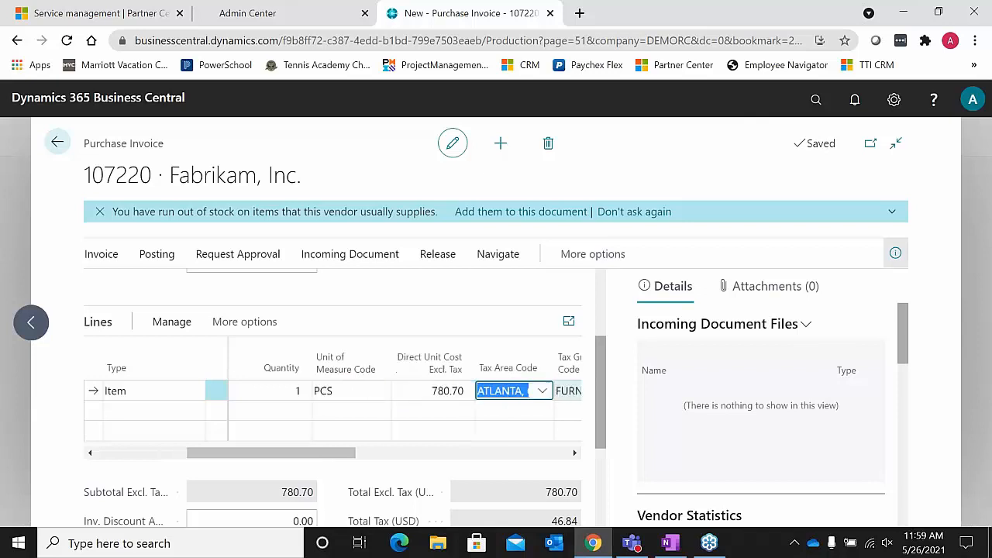
key(Tab)
key(Tab)
key(Tab)
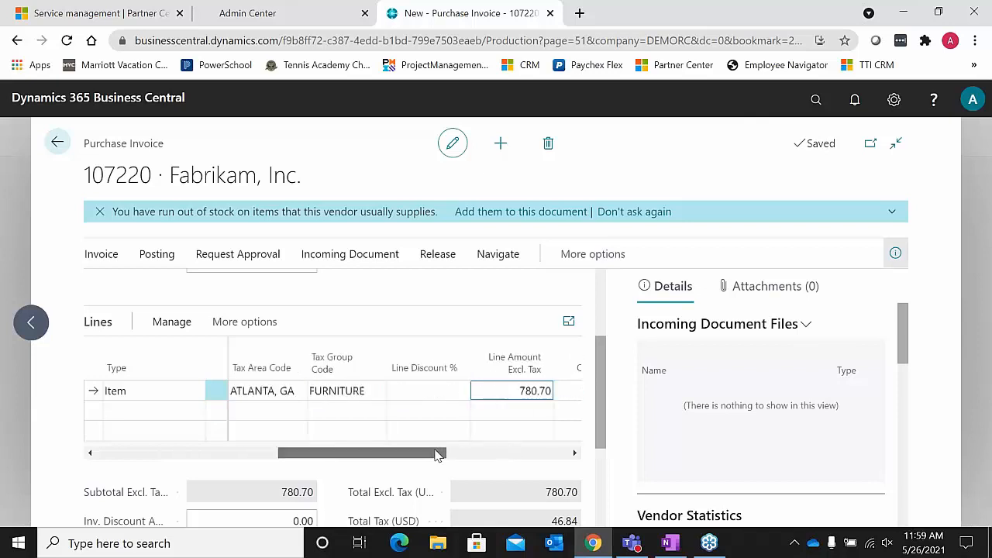
drag(437, 456, 228, 465)
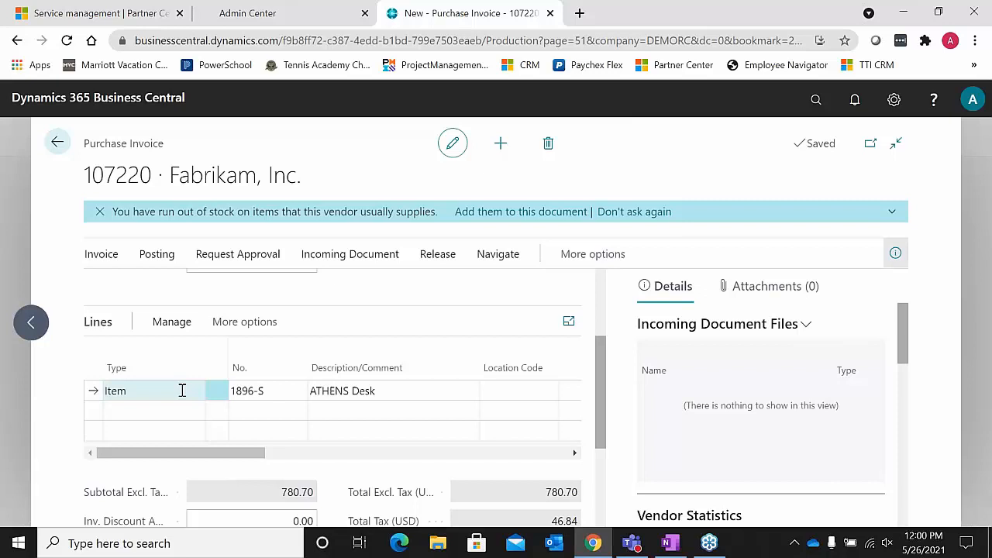
- Post the Fabrikam purchase invoice, open the posted invoice, and return to the Purchase Invoices list
click(161, 256)
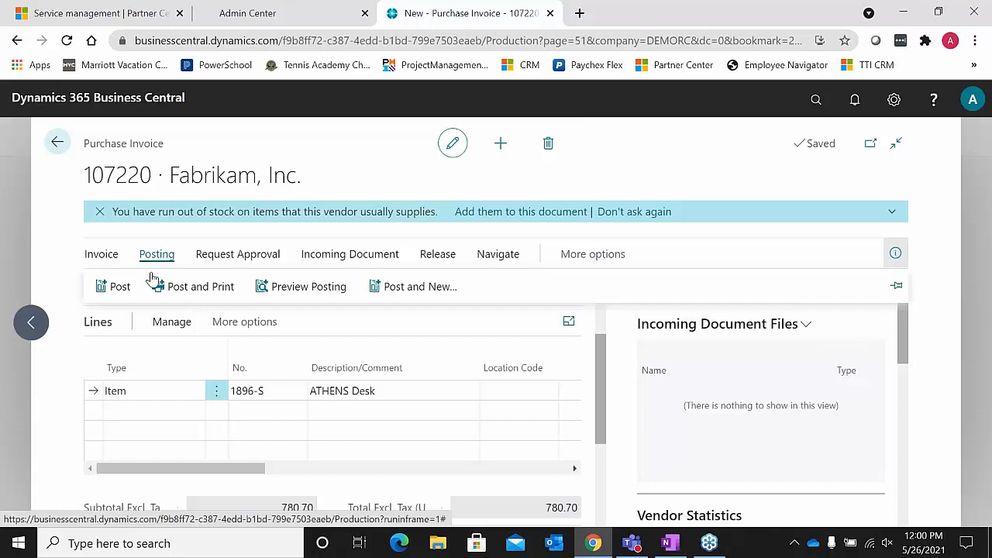
click(120, 288)
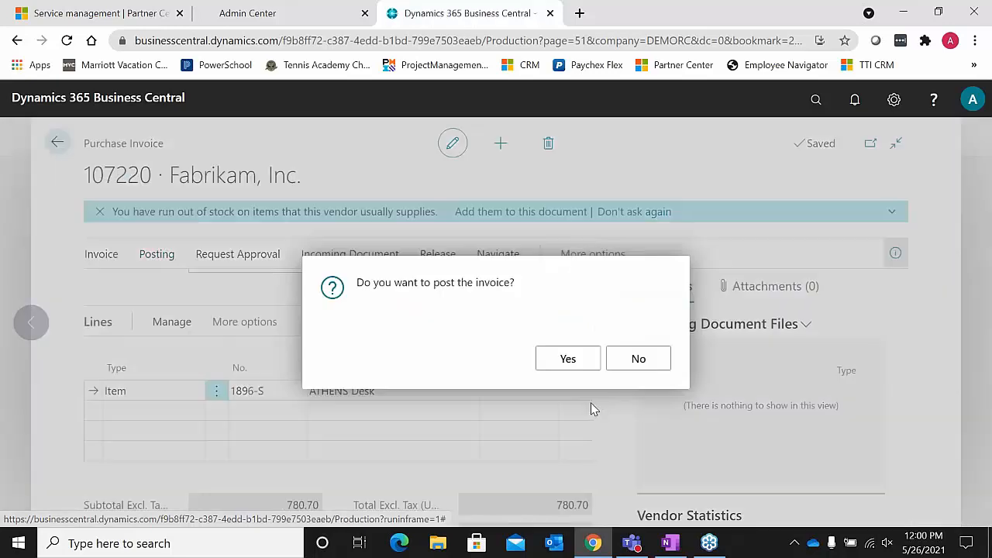
click(566, 363)
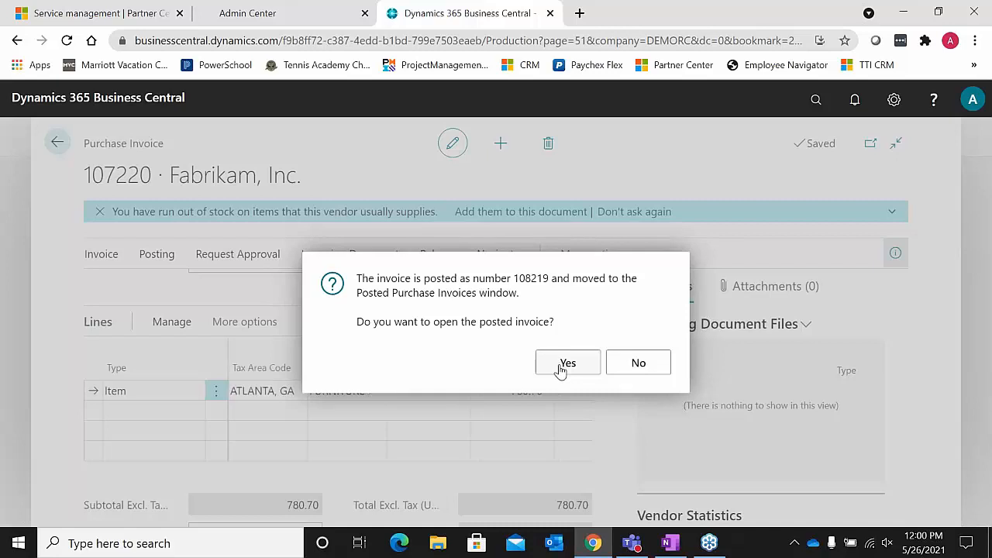
click(561, 370)
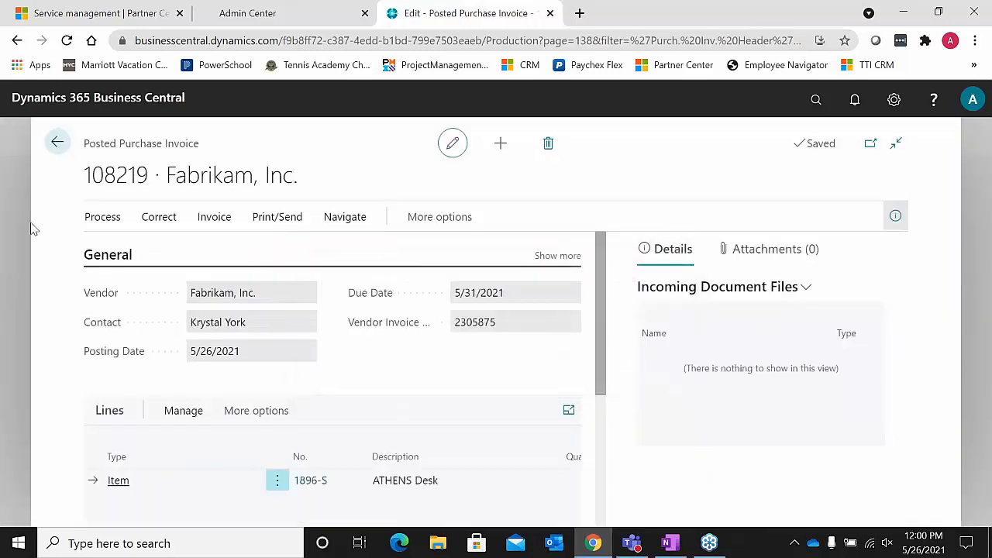
click(57, 148)
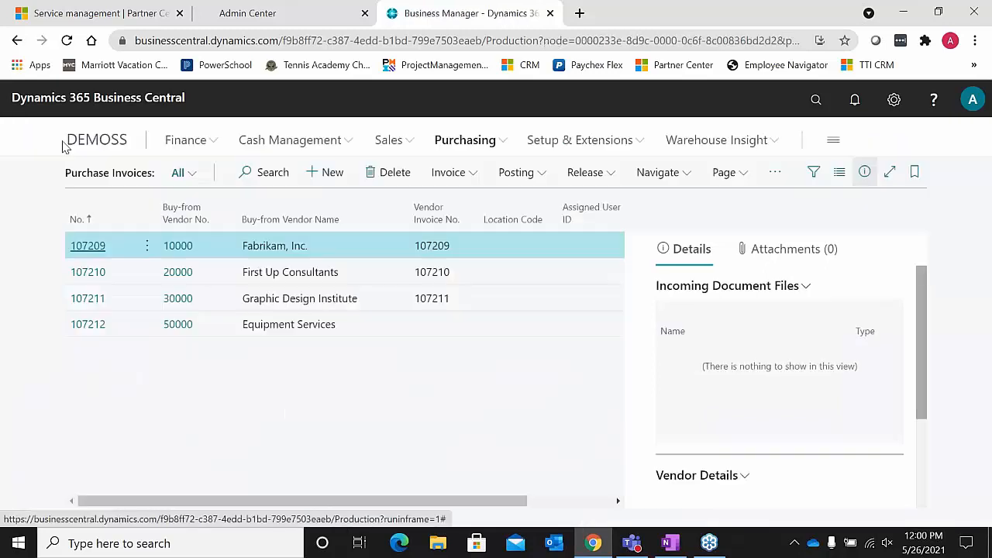
- Open the ACH batch in the Payment Journals
click(466, 144)
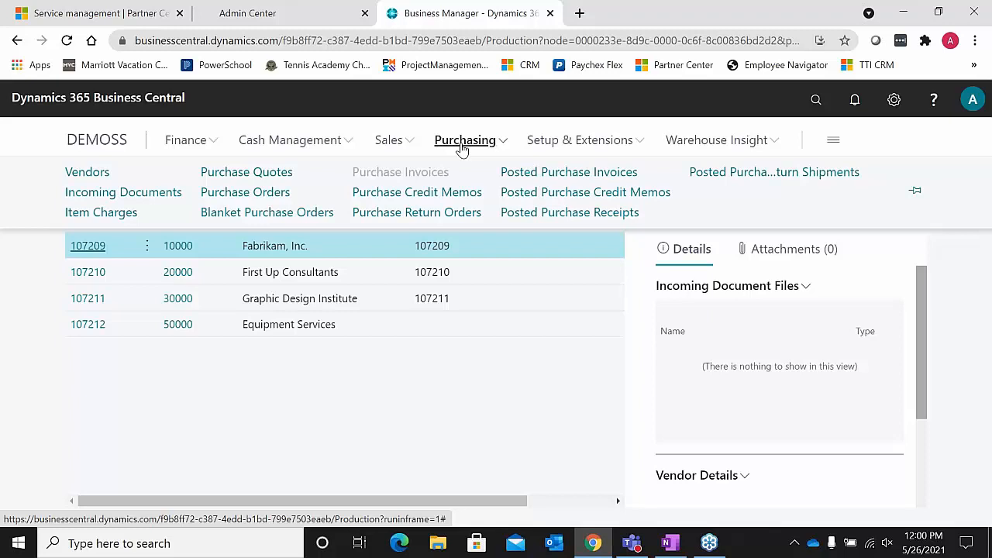
click(262, 144)
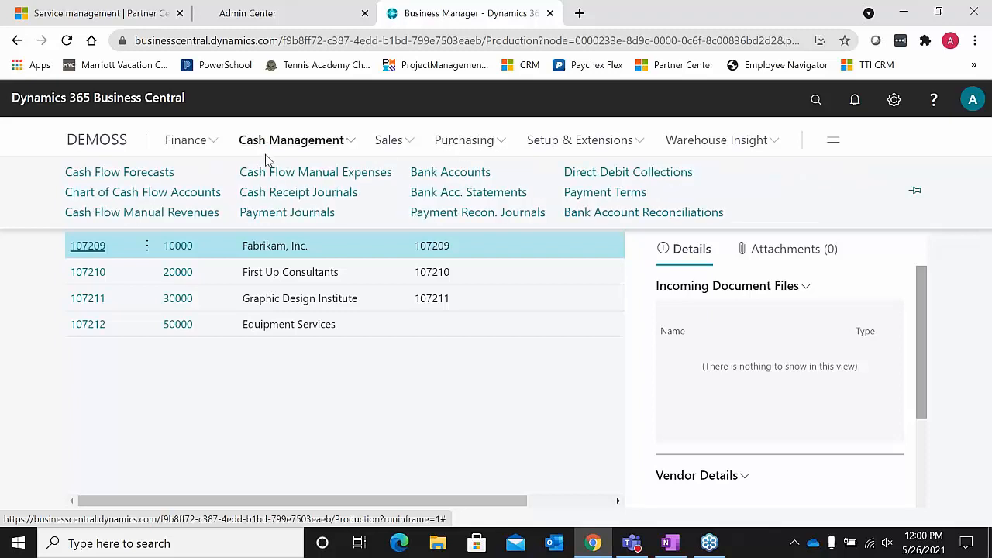
click(281, 214)
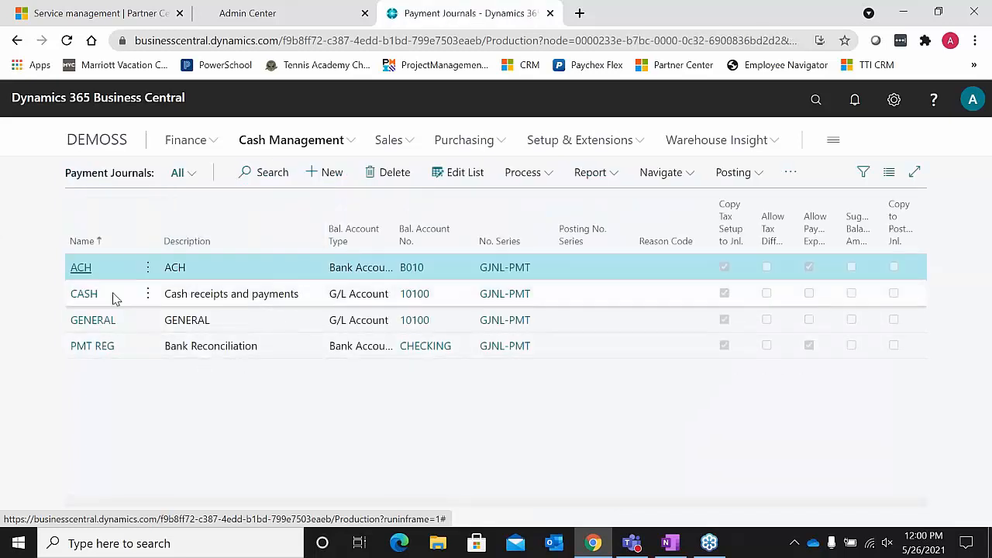
click(81, 268)
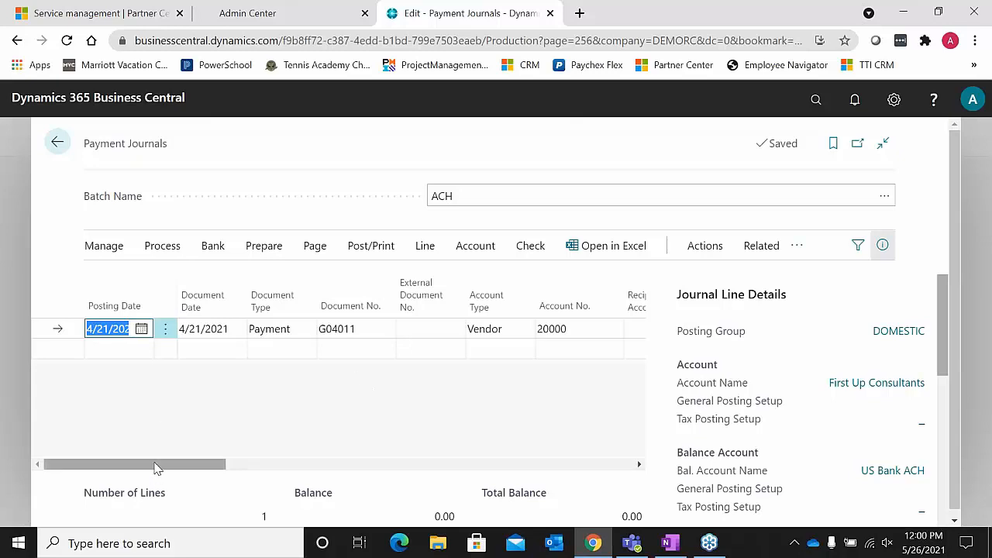
- Run Suggest Vendor Payments for the ACH batch with the last used options and no vendor number or payment method filter
click(153, 249)
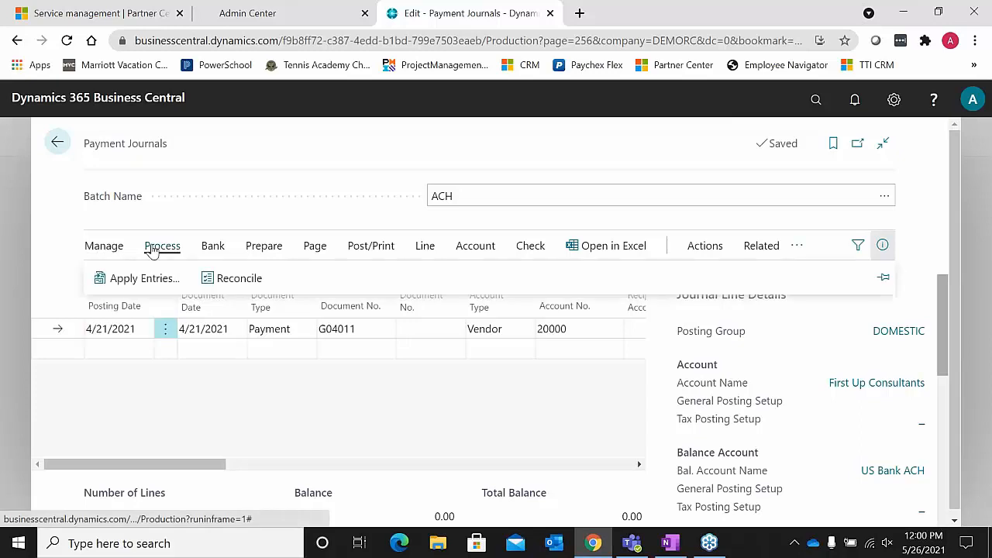
click(104, 246)
click(265, 252)
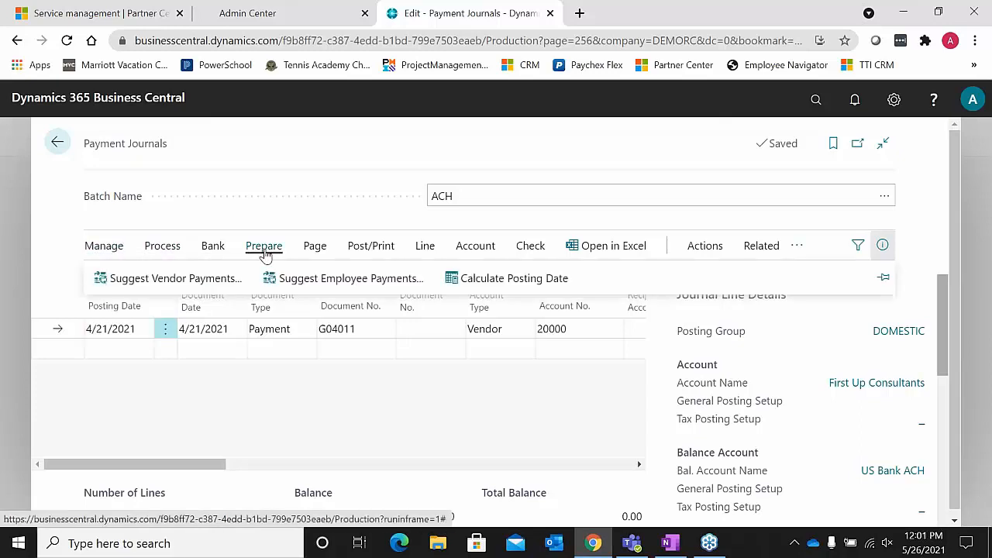
click(176, 280)
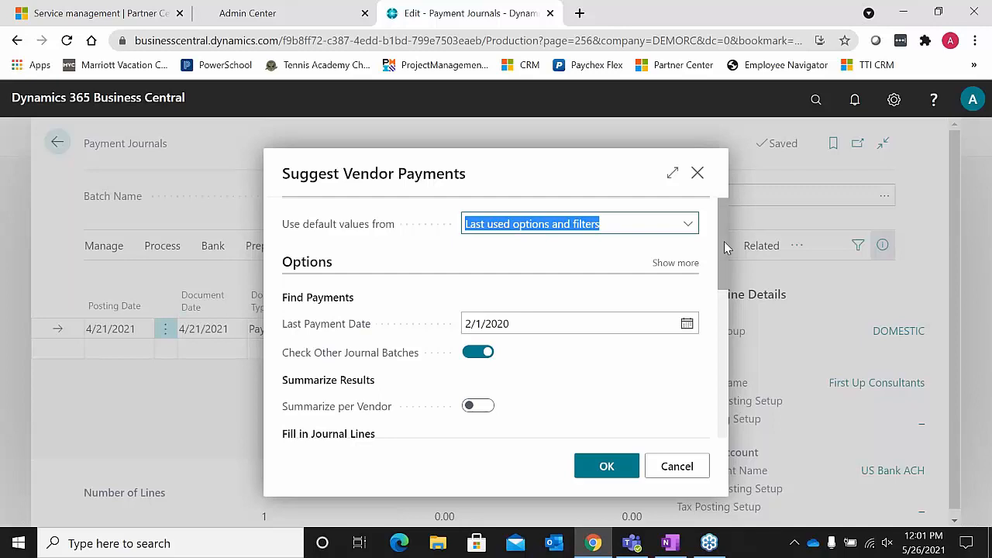
drag(722, 243, 727, 291)
click(535, 290)
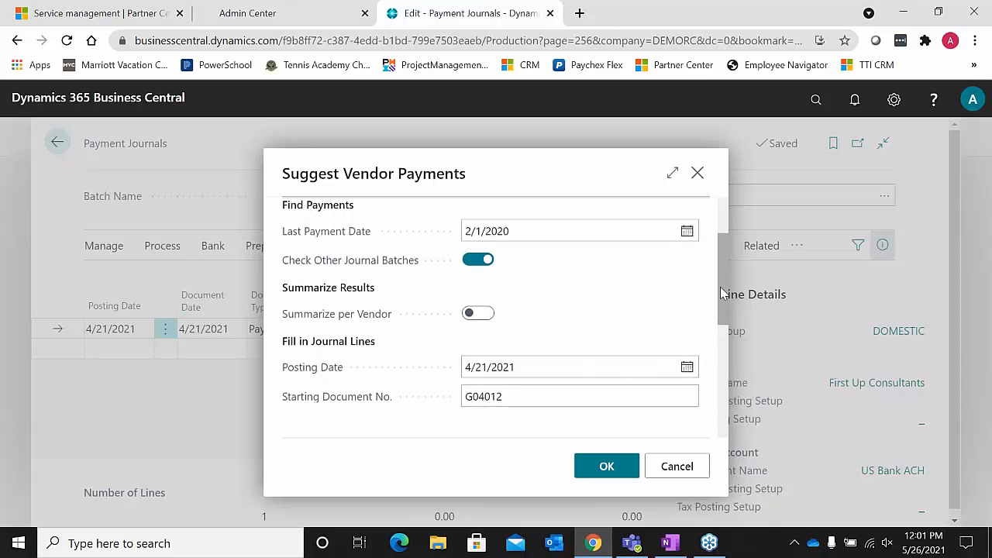
drag(720, 293, 718, 368)
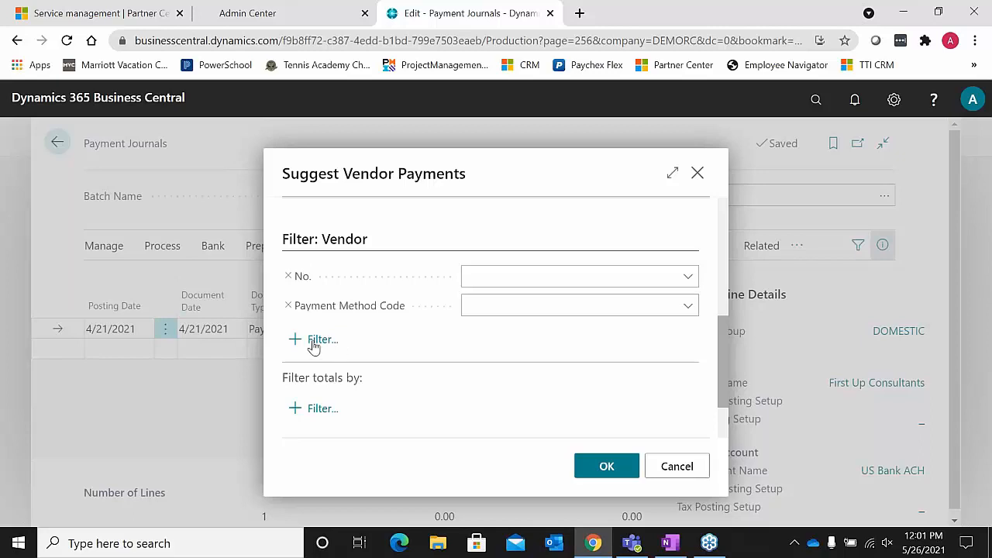
click(600, 467)
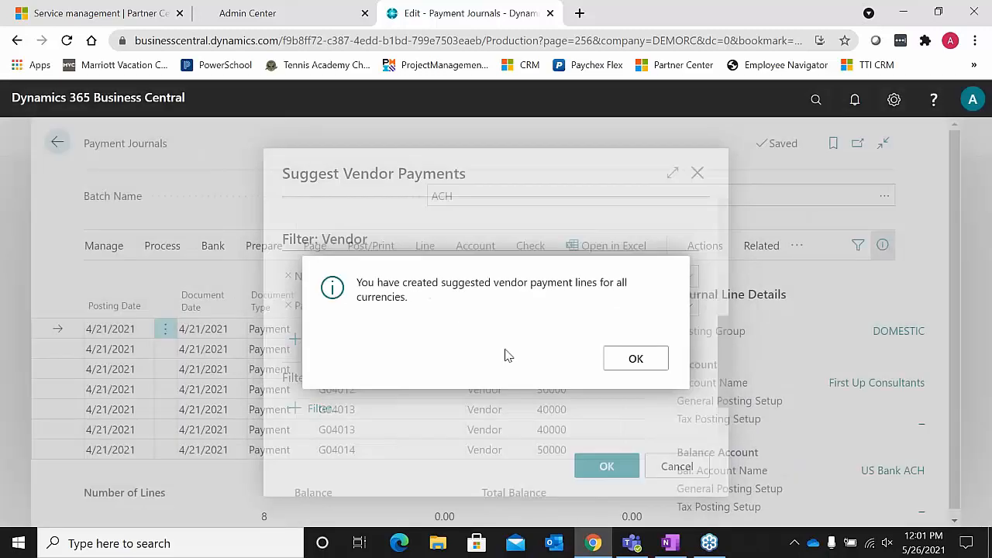
click(637, 366)
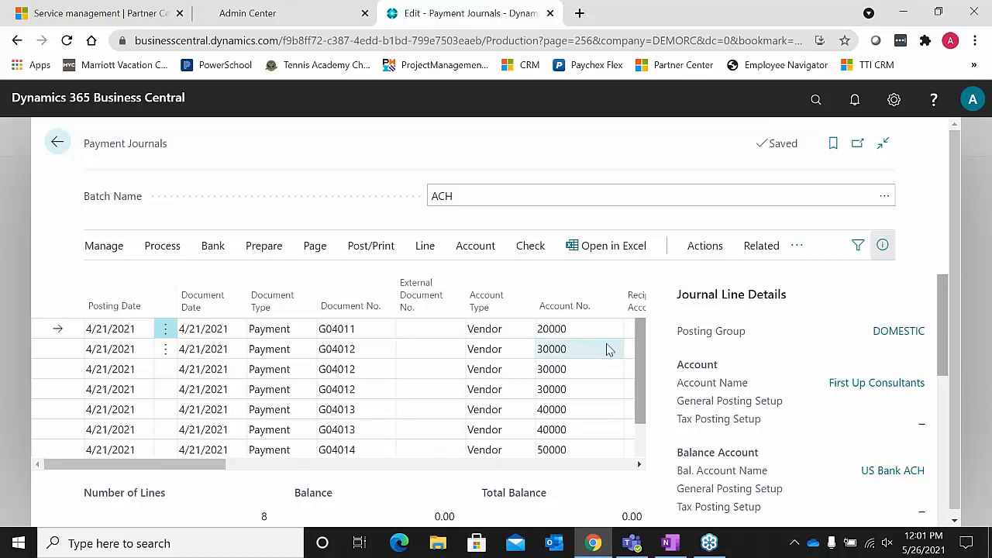
- Review the suggested payment lines across their columns, including account numbers, due dates, payment types and amounts
drag(640, 335, 641, 385)
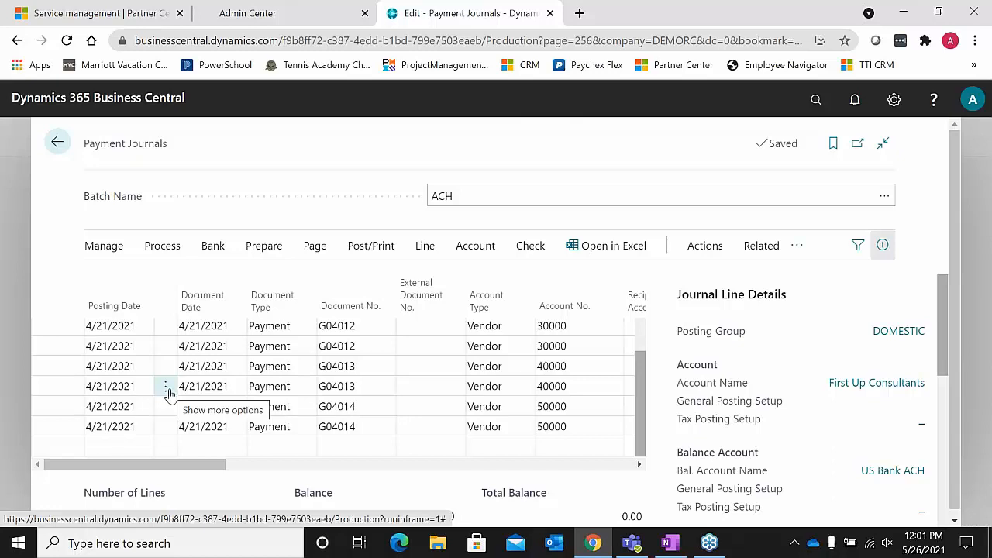
drag(213, 469, 627, 456)
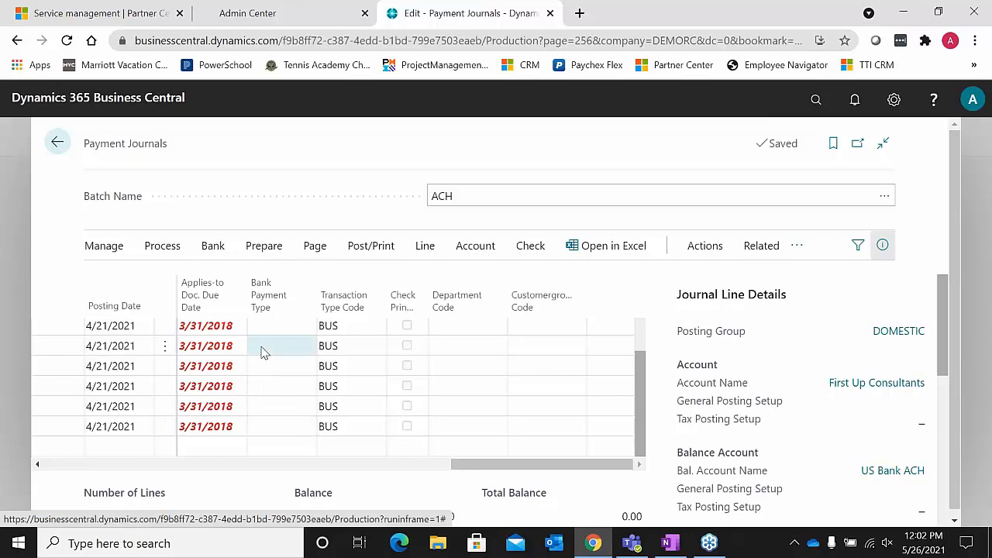
drag(432, 465, 254, 470)
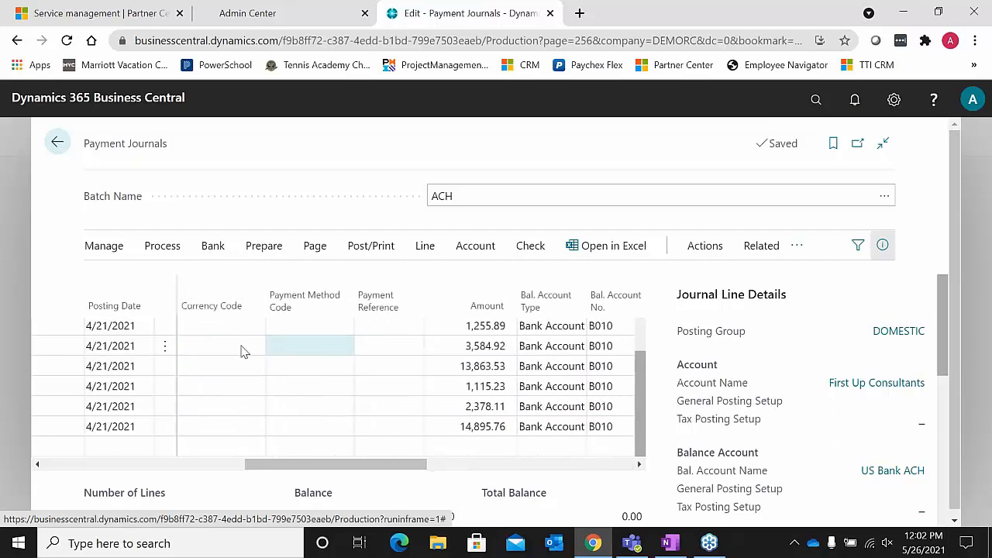
- Set the payment method code to CHECK on the Graphic Design Institute line for 3,584.92 and return to the Payment Journals list
click(390, 345)
click(312, 348)
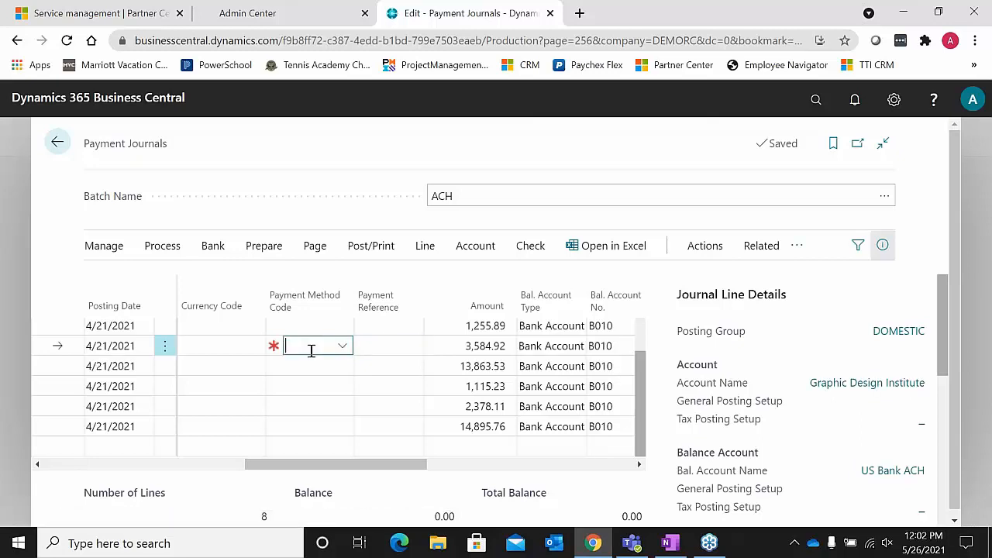
scroll(359, 303, down, 2)
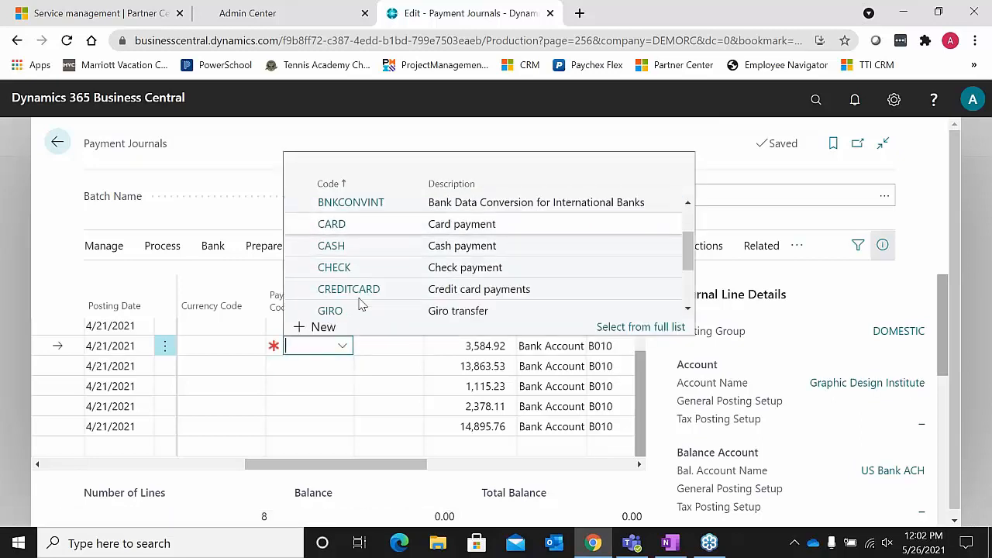
click(351, 266)
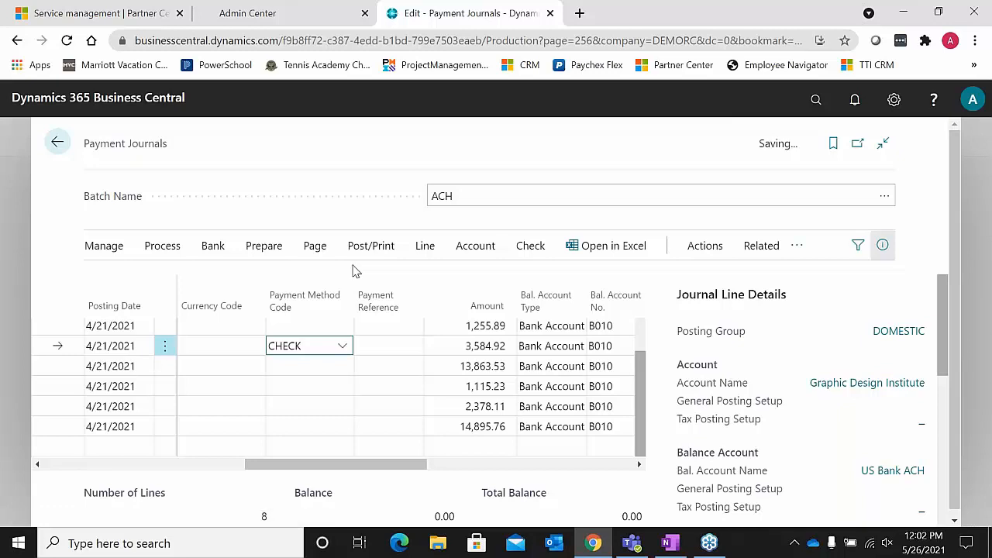
key(Tab)
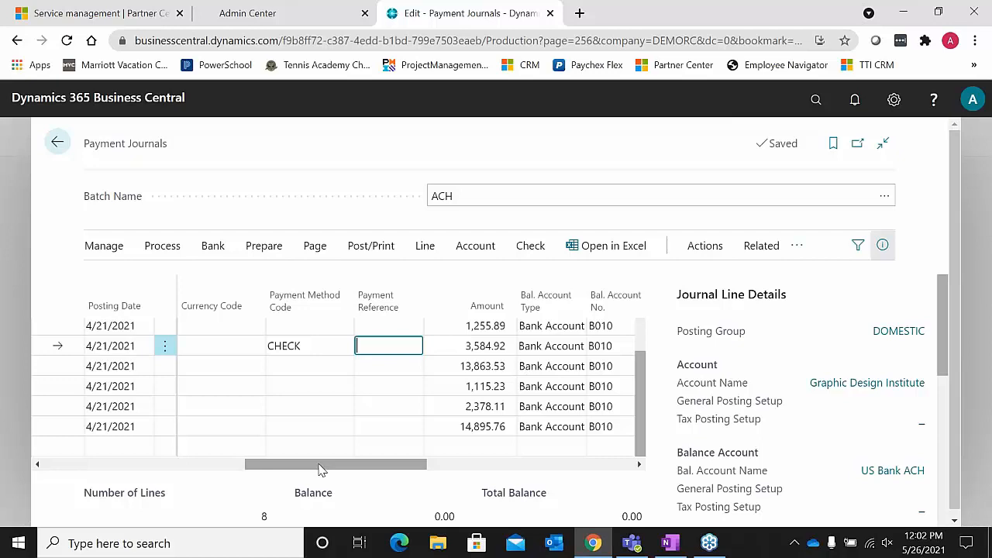
click(58, 142)
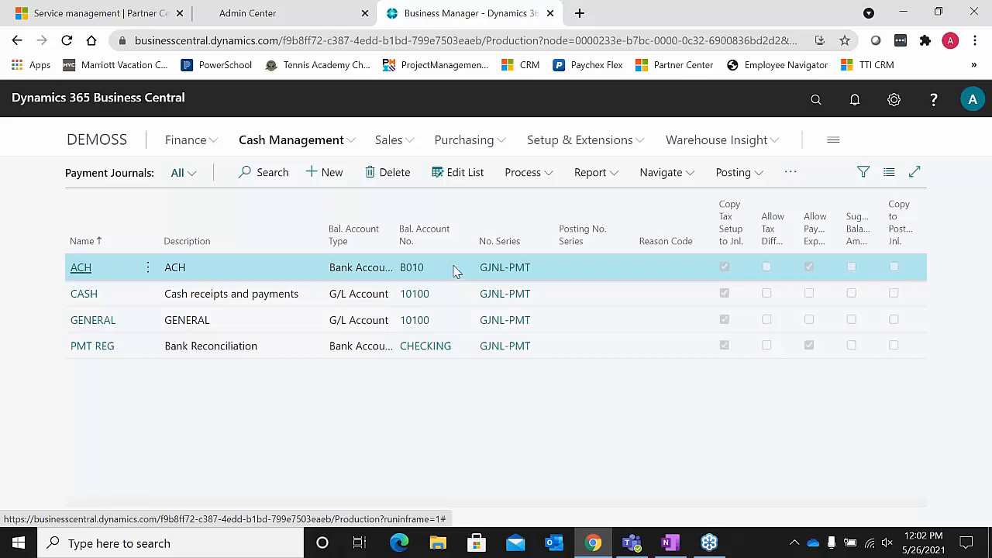
- Search for "aged", check the Aged Accounts Payable report's options, and close the report request without running it
click(814, 100)
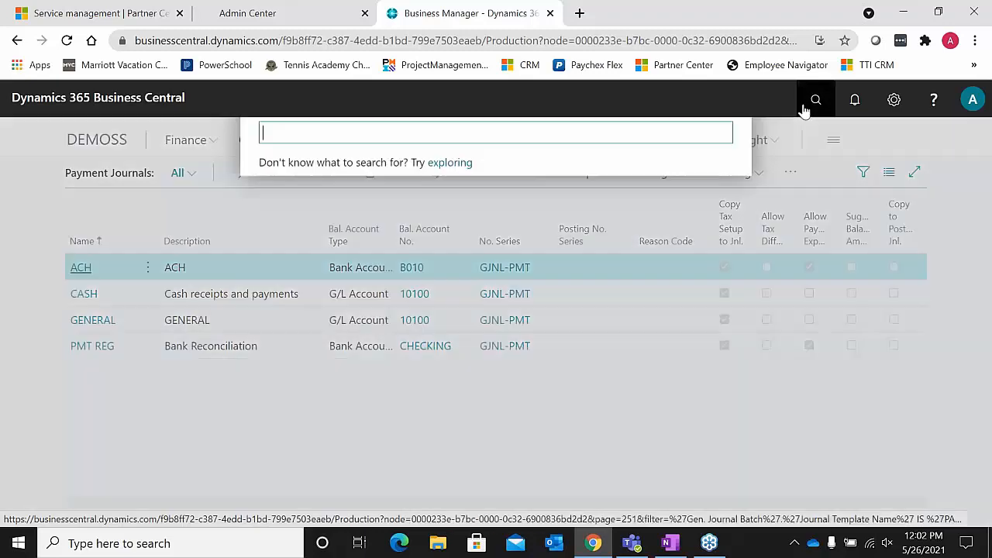
text(aged)
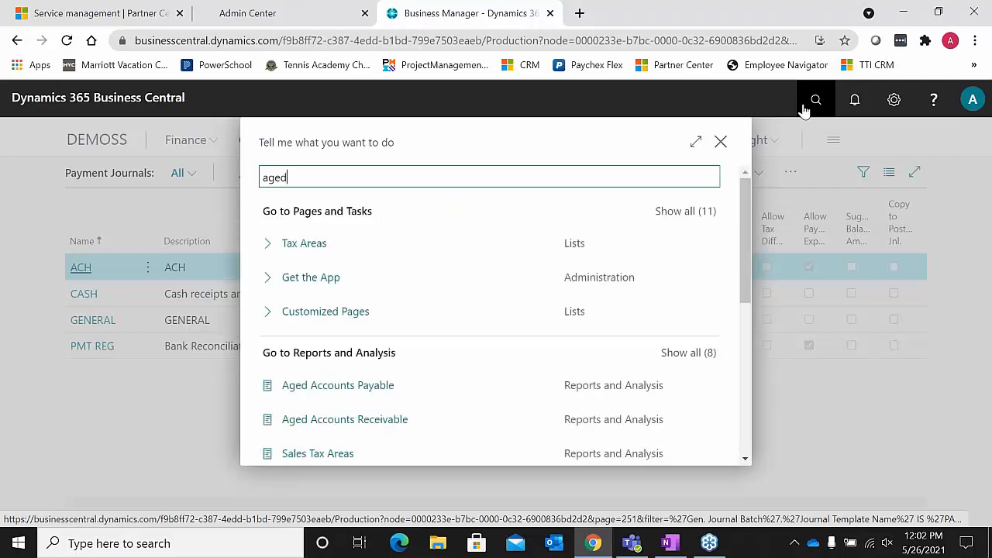
click(324, 387)
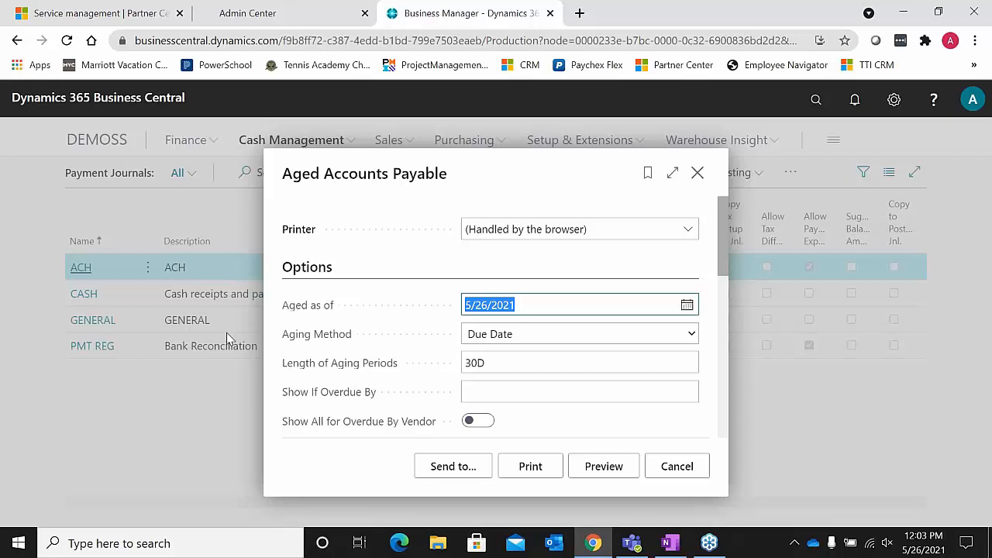
click(700, 175)
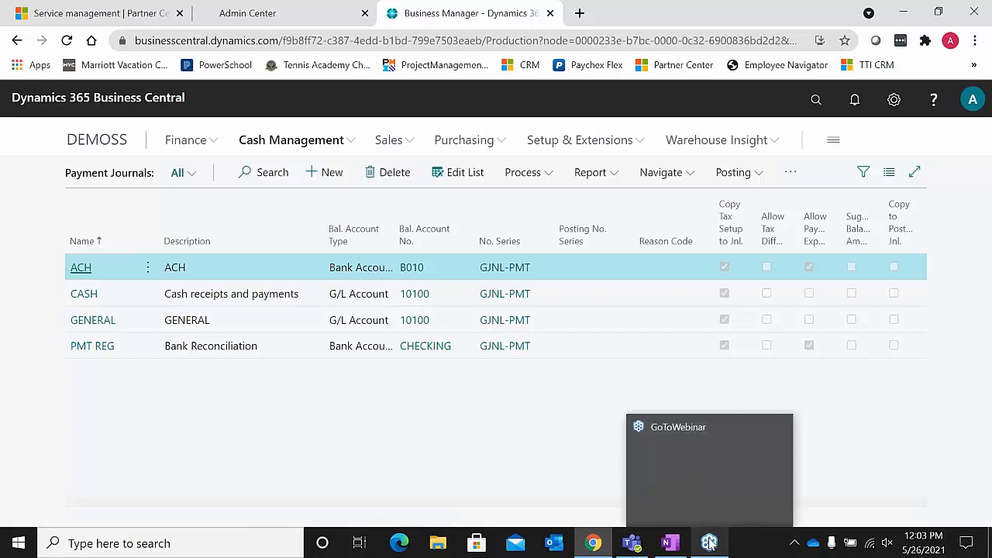
- Return to the DEMOSS home page and dismiss the Warehouse Insight setup wizard notification
mouse_move(632, 543)
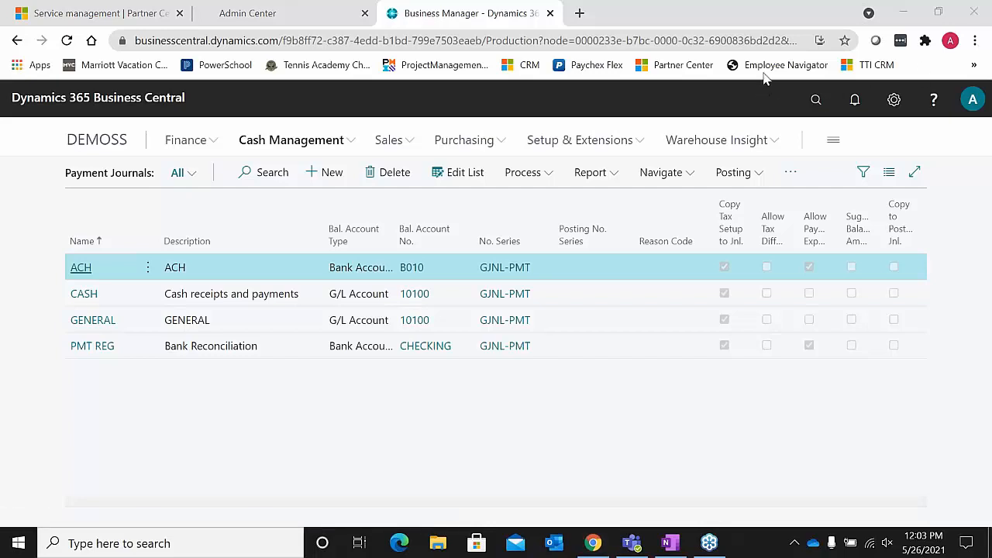
mouse_move(663, 253)
click(90, 155)
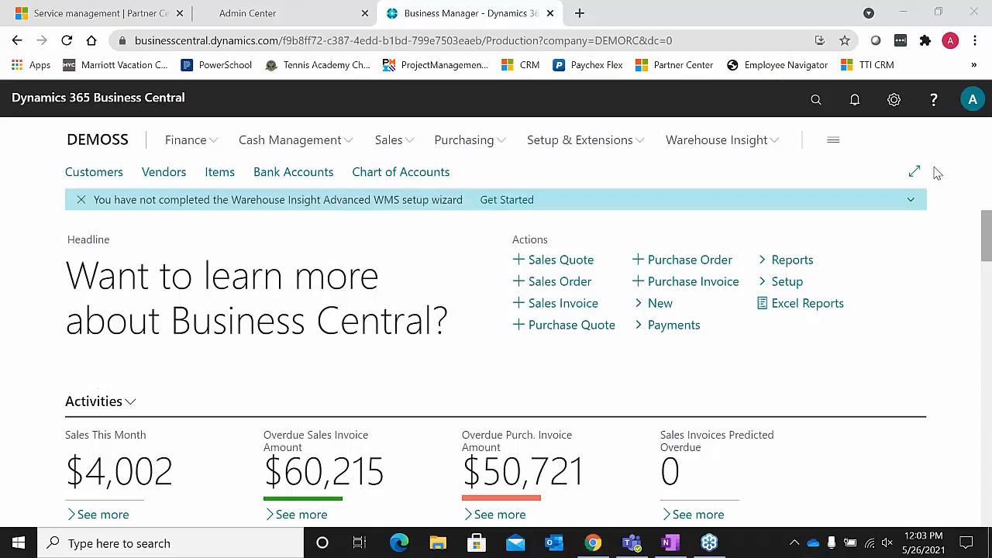
click(82, 199)
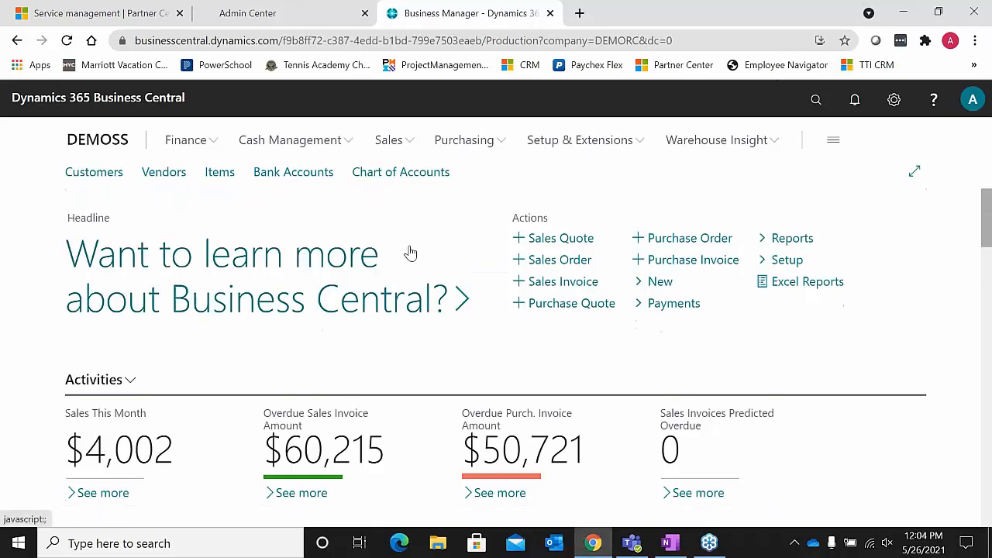